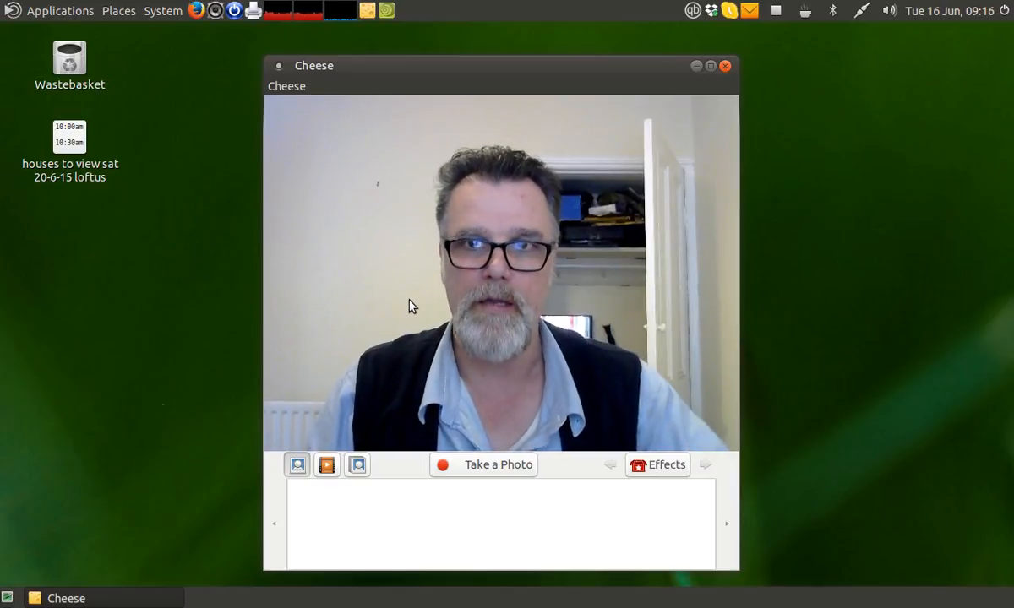
Shrink the Cheese webcam window and move it partly off the desktop's lower-right corner.
left_click_drag(534, 73, 601, 67)
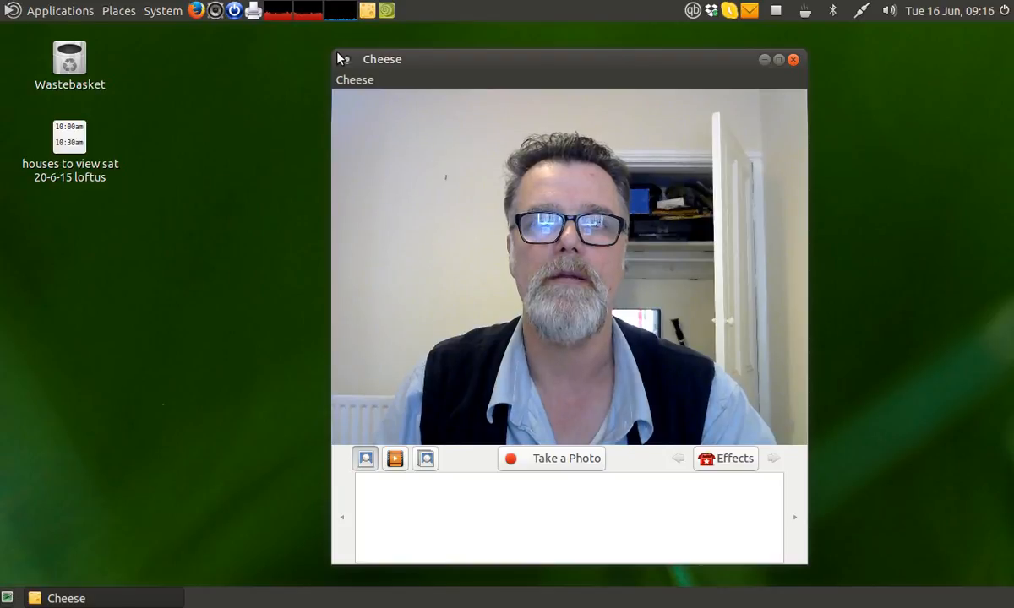
left_click_drag(337, 55, 405, 275)
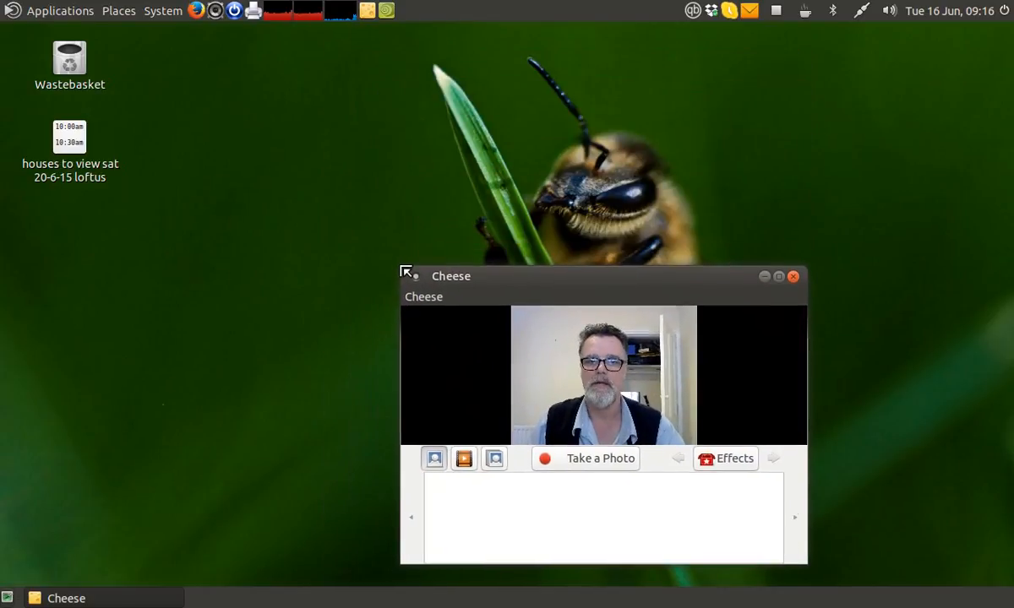
left_click_drag(537, 278, 871, 422)
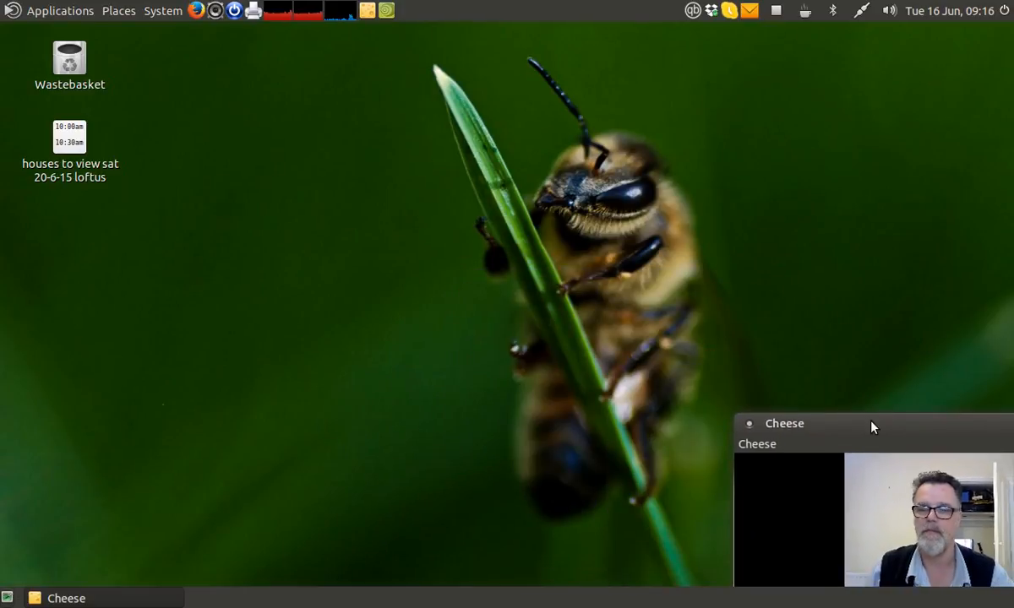
Launch QjackCtl from the audio processors and minimise the Cheese window.
left_click(35, 10)
mouse_move(47, 34)
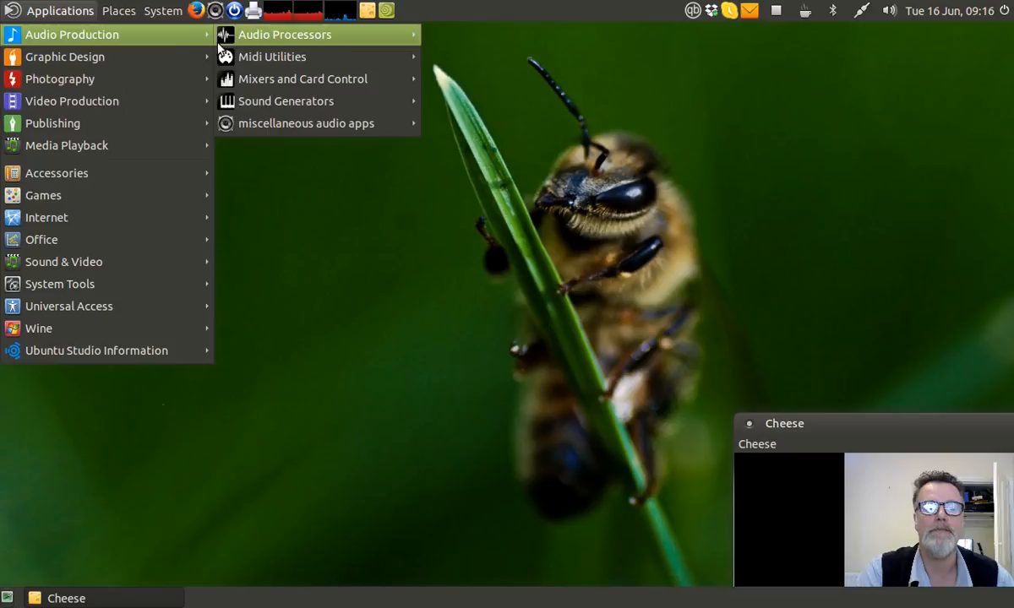
mouse_move(224, 38)
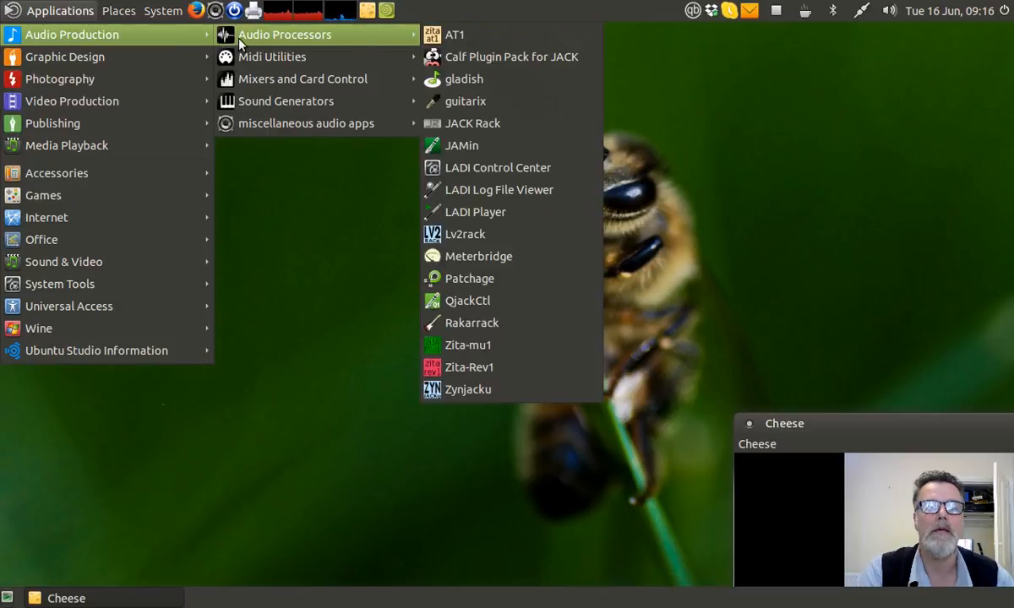
left_click(439, 305)
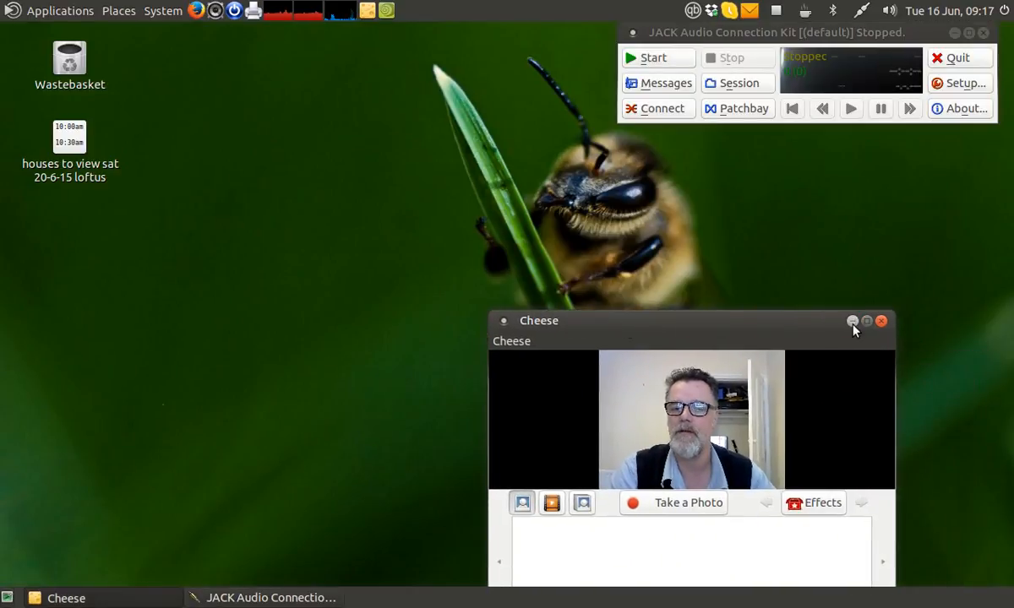
left_click(852, 322)
mouse_move(826, 37)
left_mouse_down()
mouse_move(854, 74)
mouse_move(832, 45)
mouse_move(798, 43)
mouse_move(818, 48)
left_mouse_up()
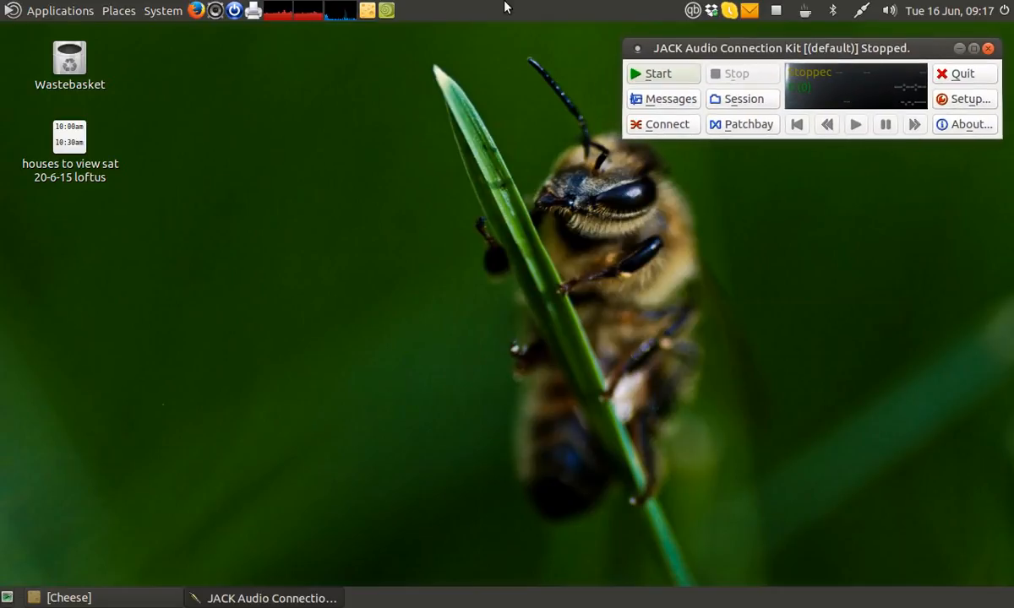
Start the JACK server and open its Connections window, placed beneath the JACK control window.
left_click(648, 76)
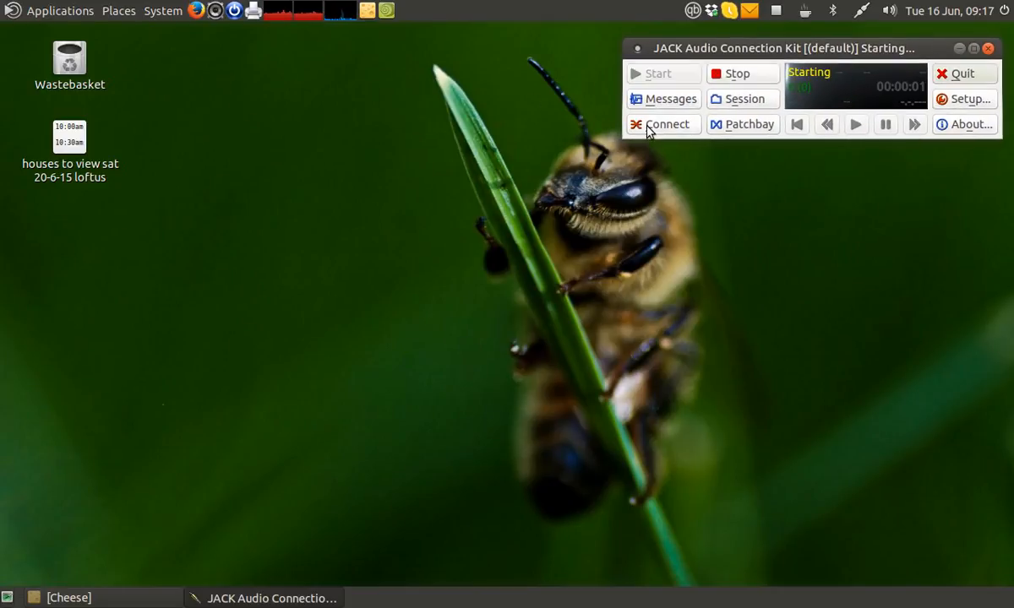
left_click(648, 127)
left_click_drag(651, 127, 657, 161)
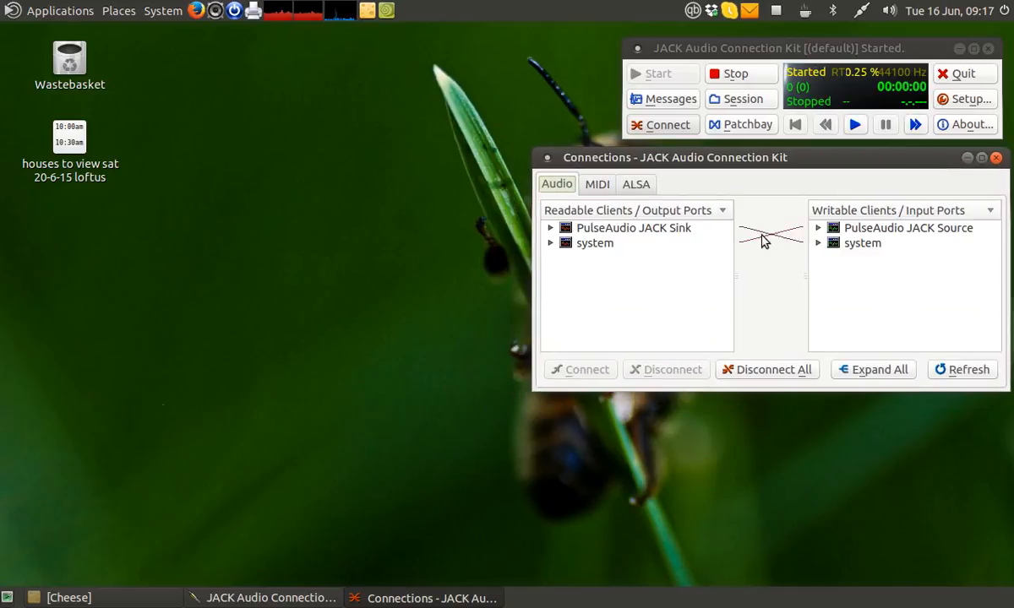
Launch the Qsynth sound generator.
left_click(74, 12)
mouse_move(69, 34)
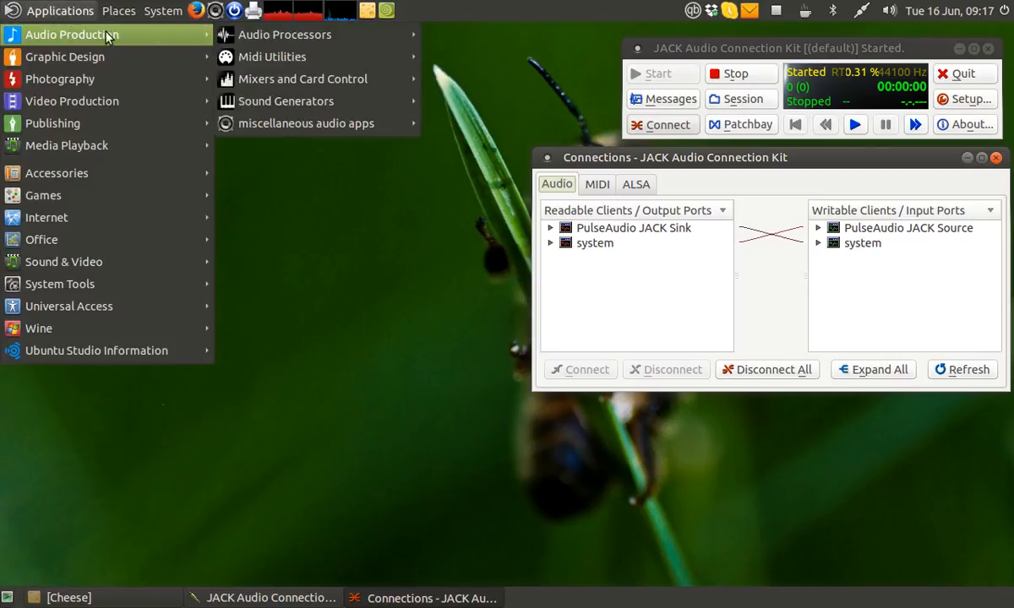
mouse_move(236, 100)
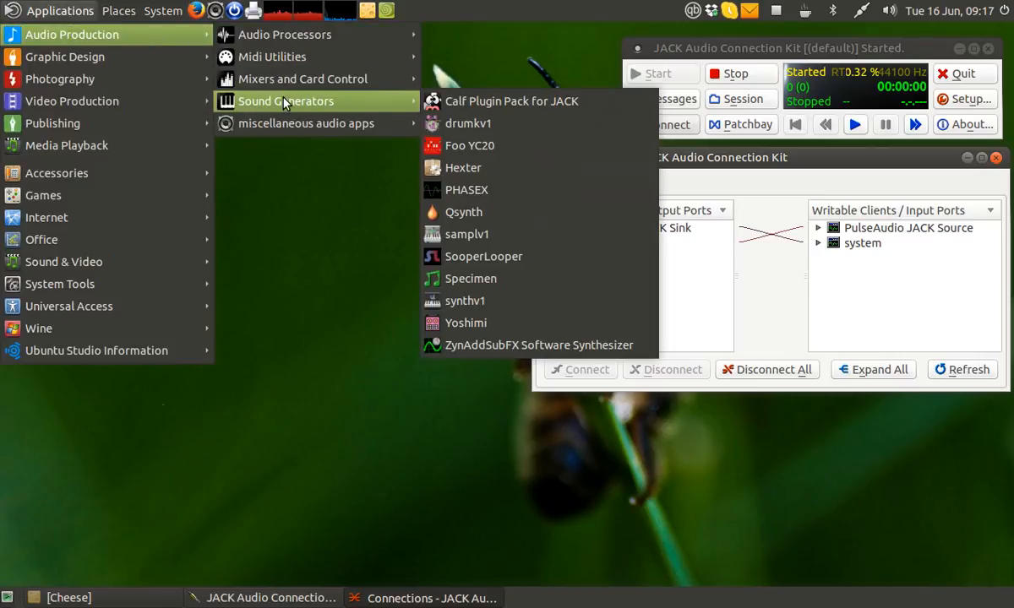
left_click(465, 212)
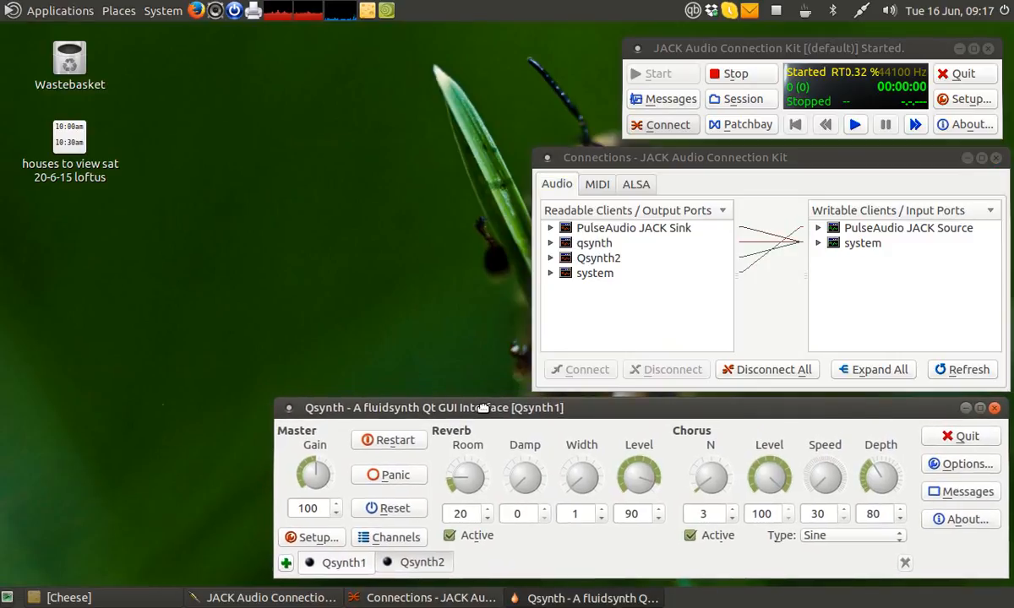
Launch the VMPK virtual piano keyboard and move its window to the empty side of the desktop.
left_click(61, 11)
mouse_move(157, 42)
mouse_move(257, 58)
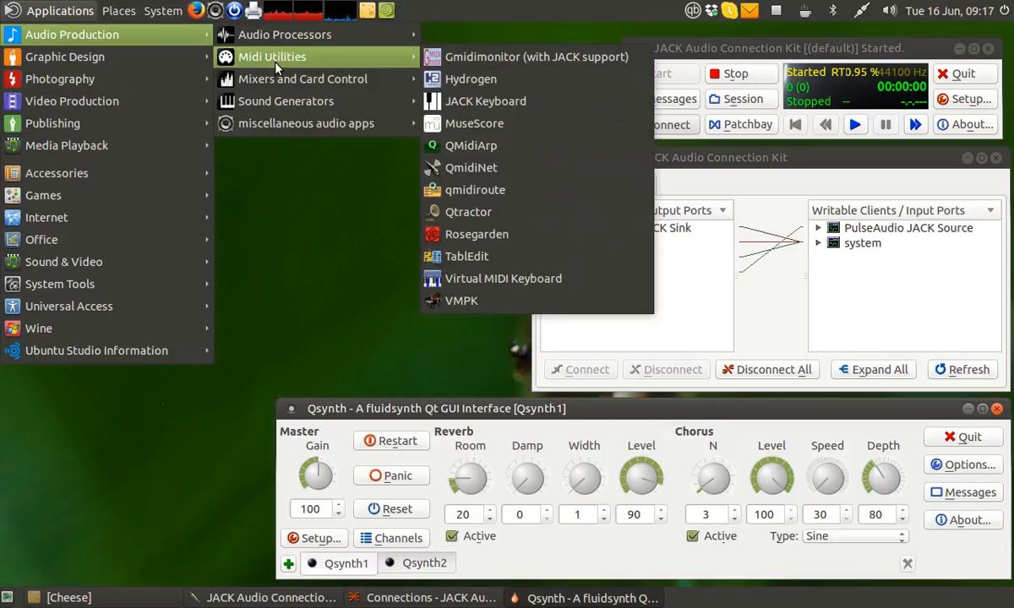
left_click(494, 302)
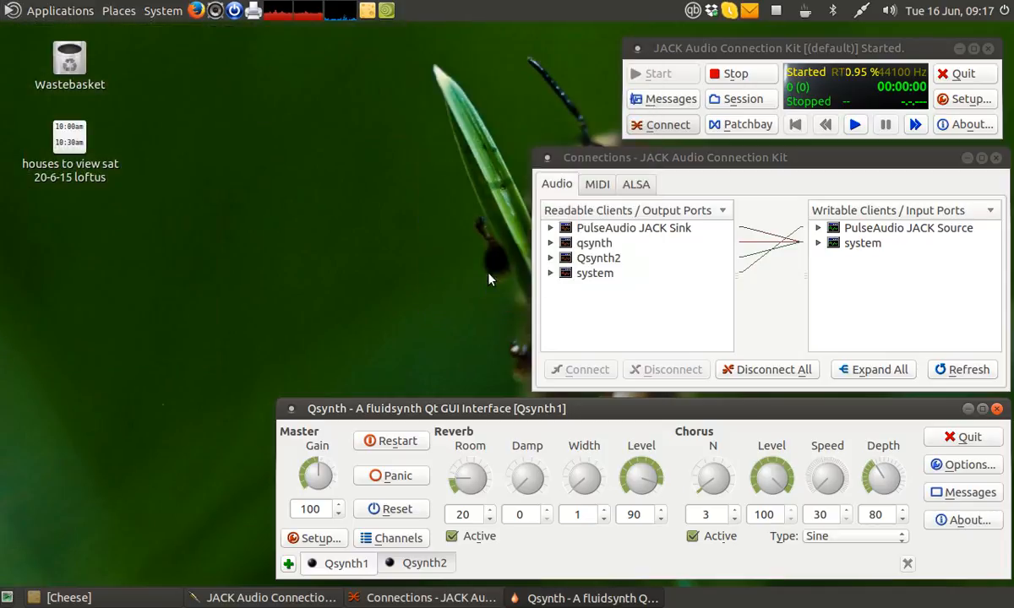
left_click_drag(604, 158, 152, 148)
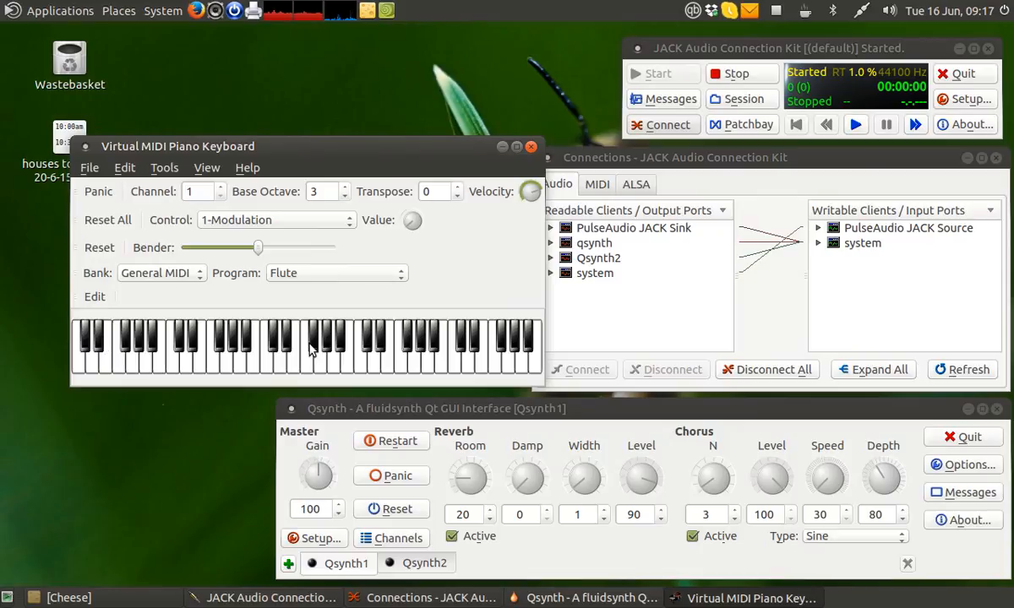
Accept the piano keyboard's preferences with 5 octaves and the General MIDI instrument, and move its window clear of the Connections window.
left_click(124, 168)
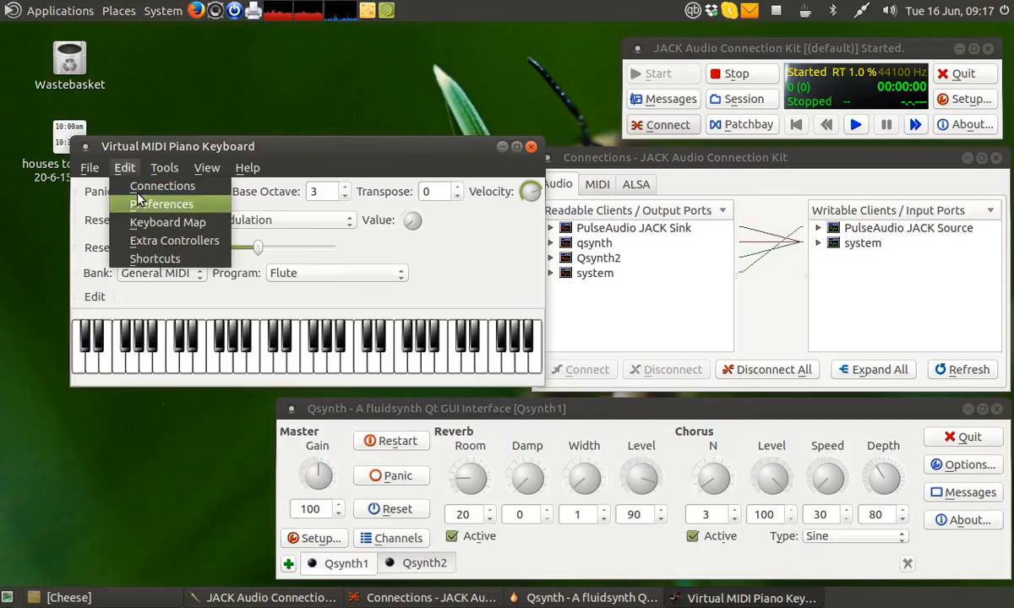
left_click(143, 201)
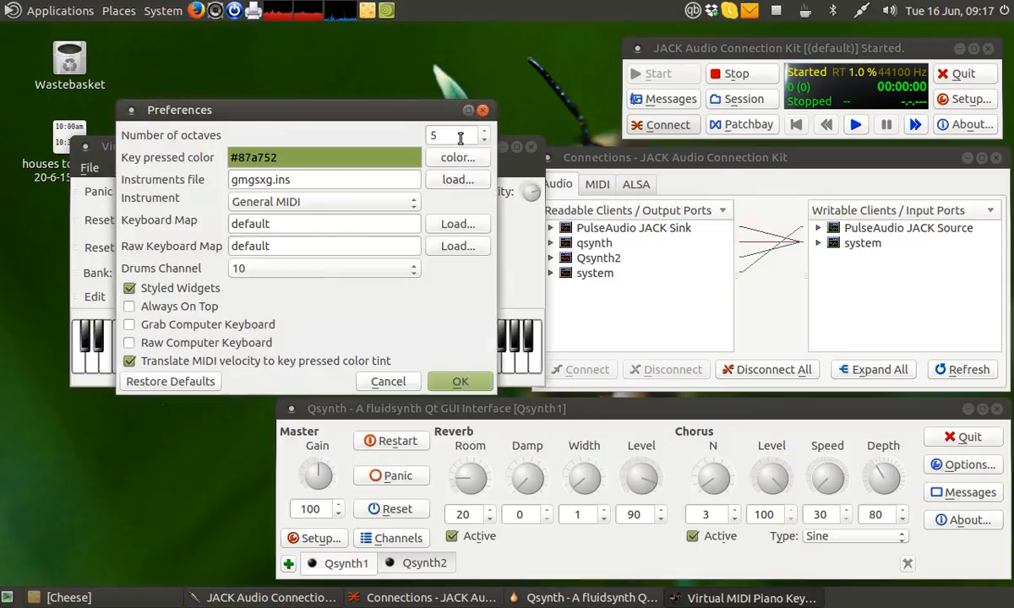
left_click(458, 381)
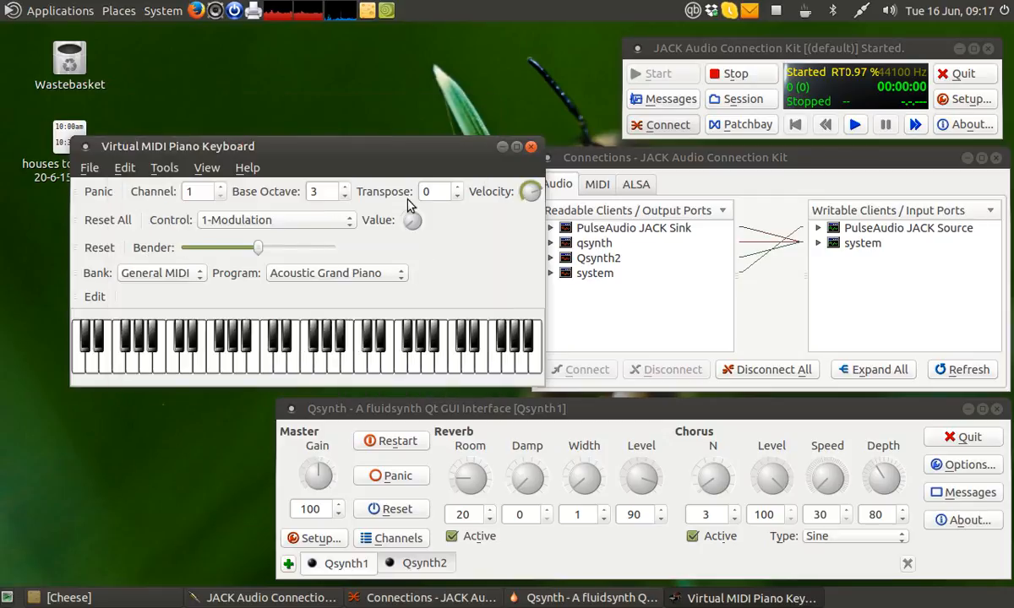
left_click_drag(372, 148, 368, 174)
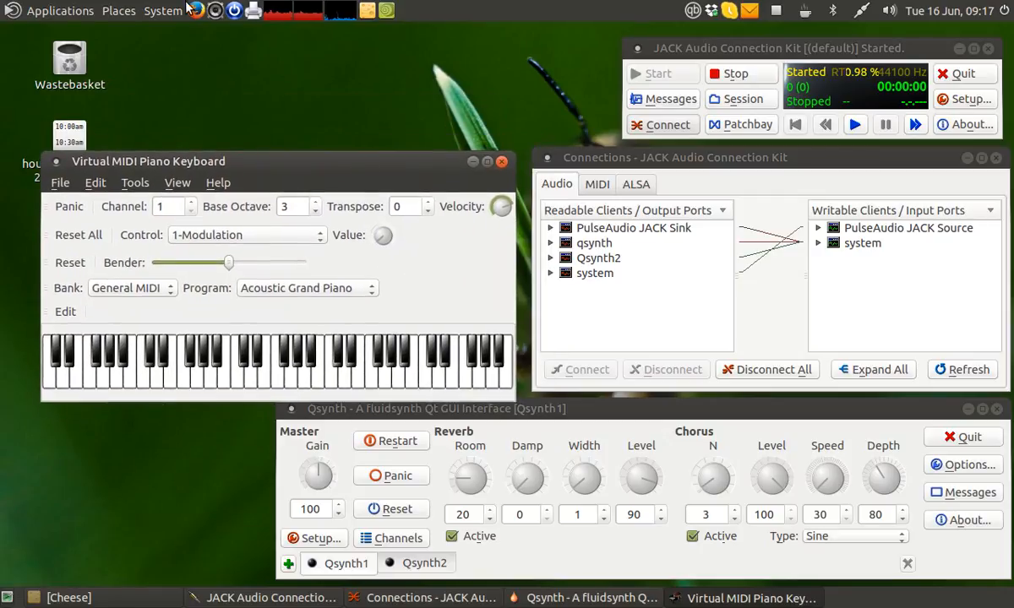
Launch a second VMPK keyboard and arrange the two piano keyboard windows side by side.
left_click(64, 8)
mouse_move(63, 34)
mouse_move(279, 72)
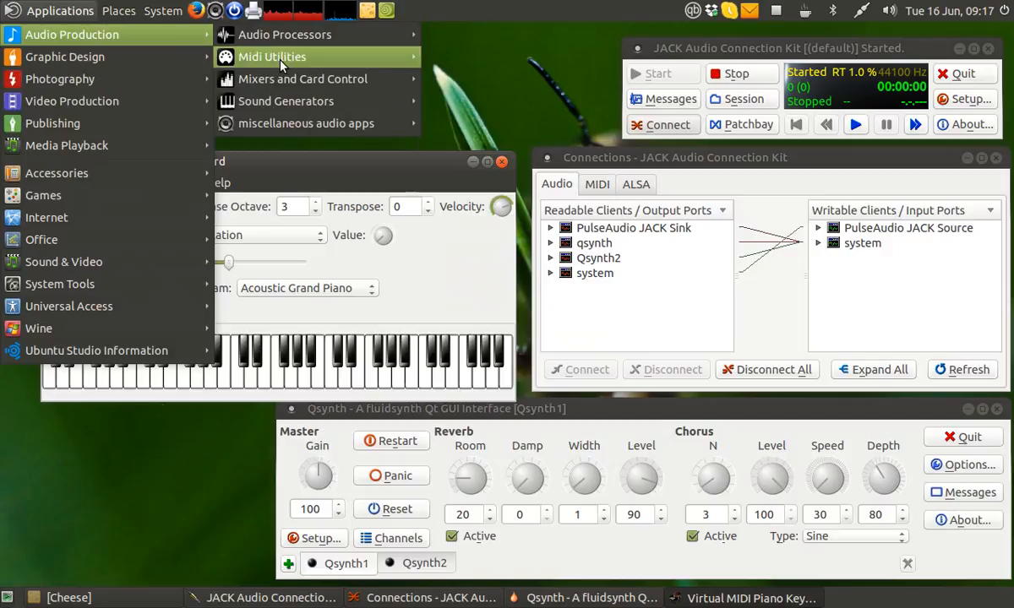
mouse_move(406, 57)
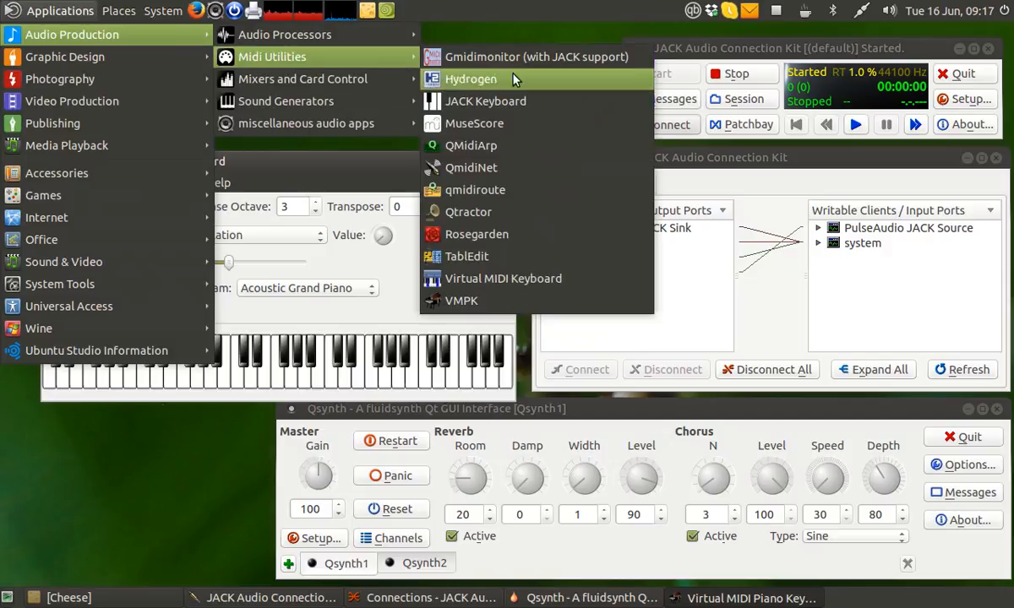
left_click(497, 302)
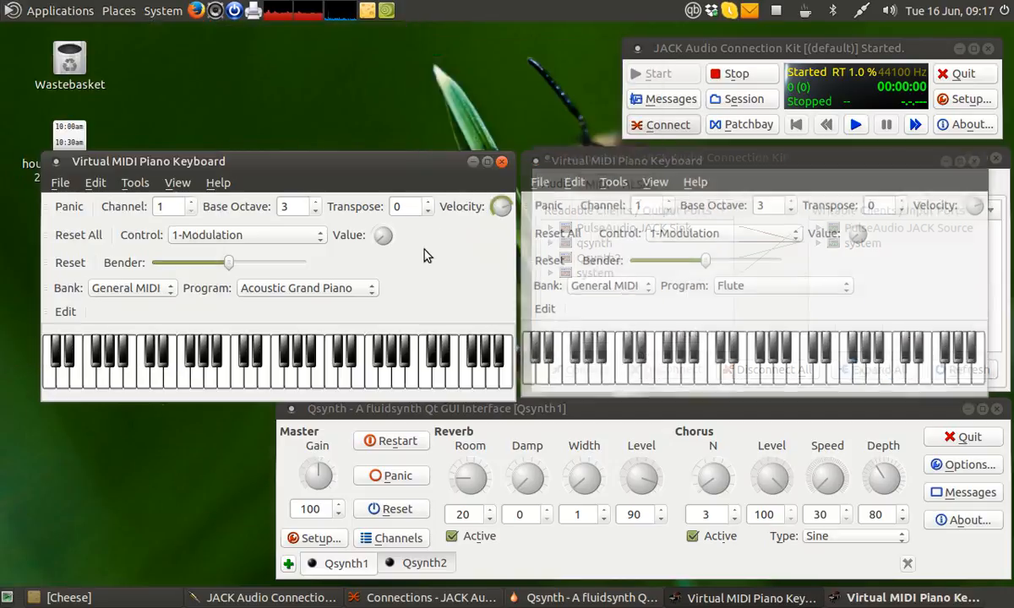
left_click_drag(415, 168, 389, 167)
left_click_drag(607, 164, 605, 169)
Launch the Rosegarden sequencer from the MIDI utilities.
left_click(90, 10)
mouse_move(93, 34)
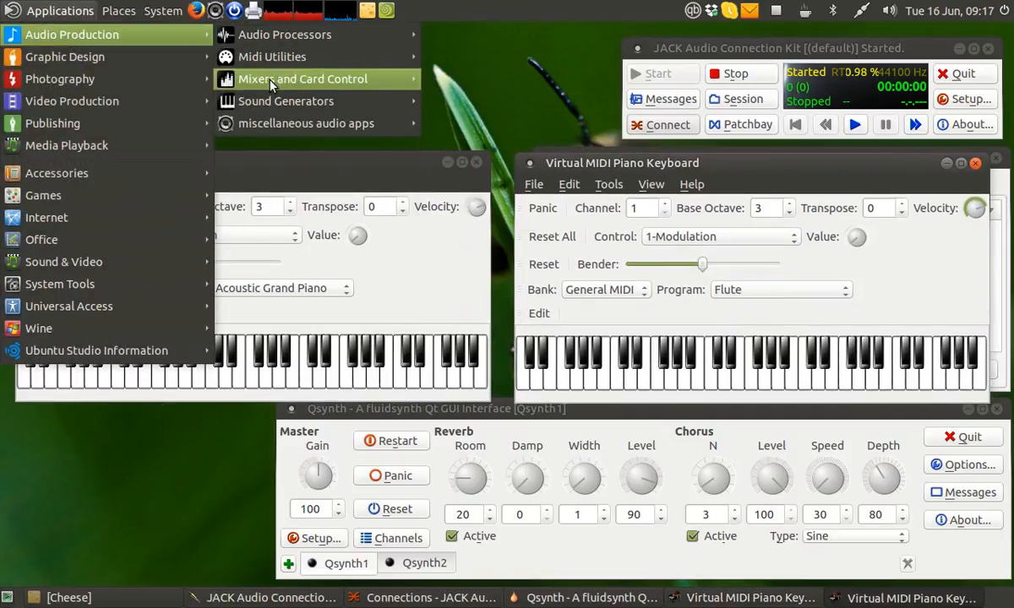
mouse_move(282, 59)
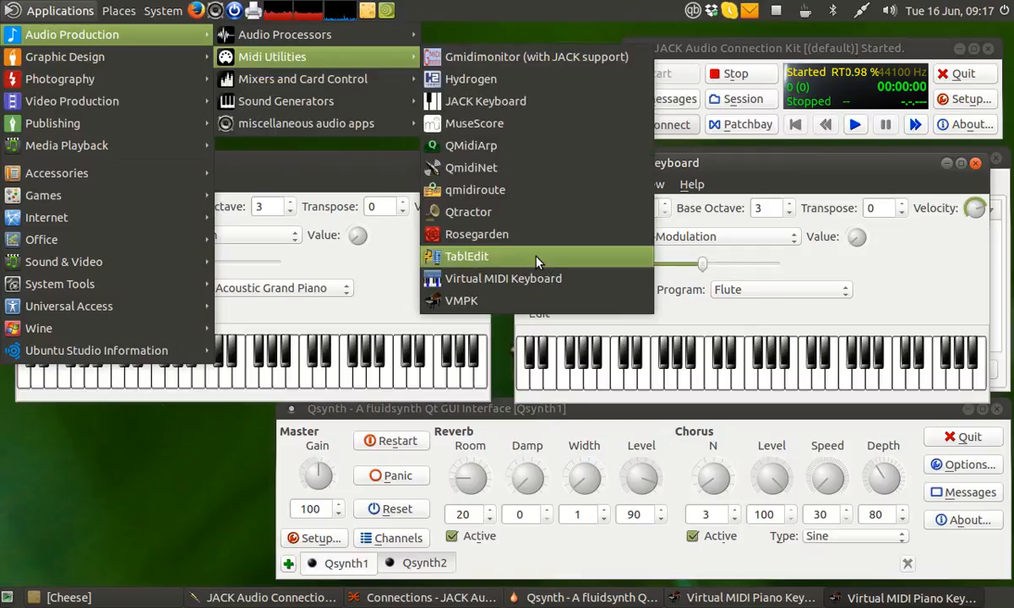
left_click(502, 226)
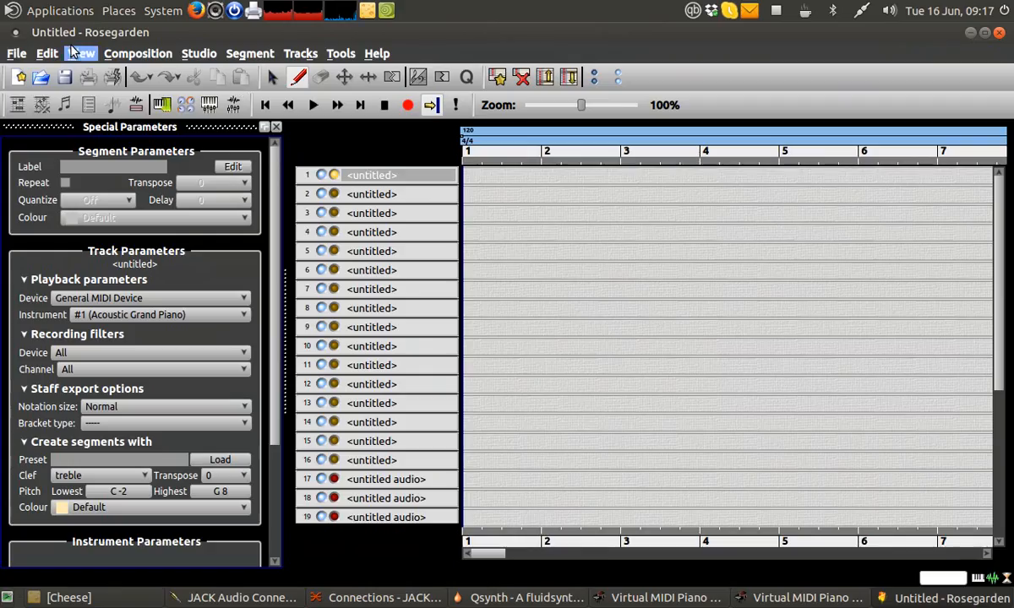
Import the MIDI file greensleaves-to-a-ground.mid into Rosegarden and select its Flute segment.
left_click(17, 53)
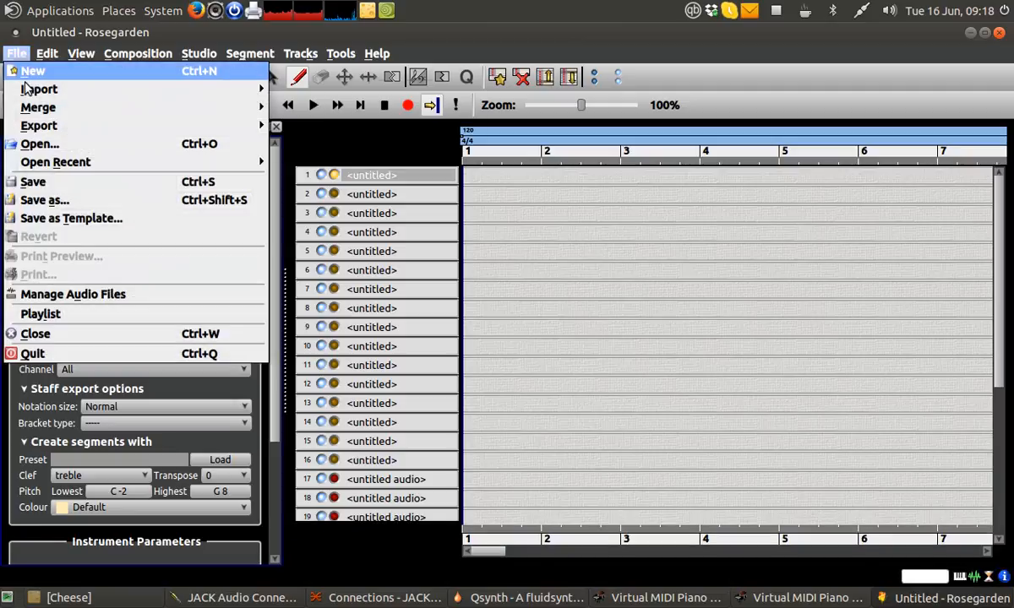
mouse_move(199, 91)
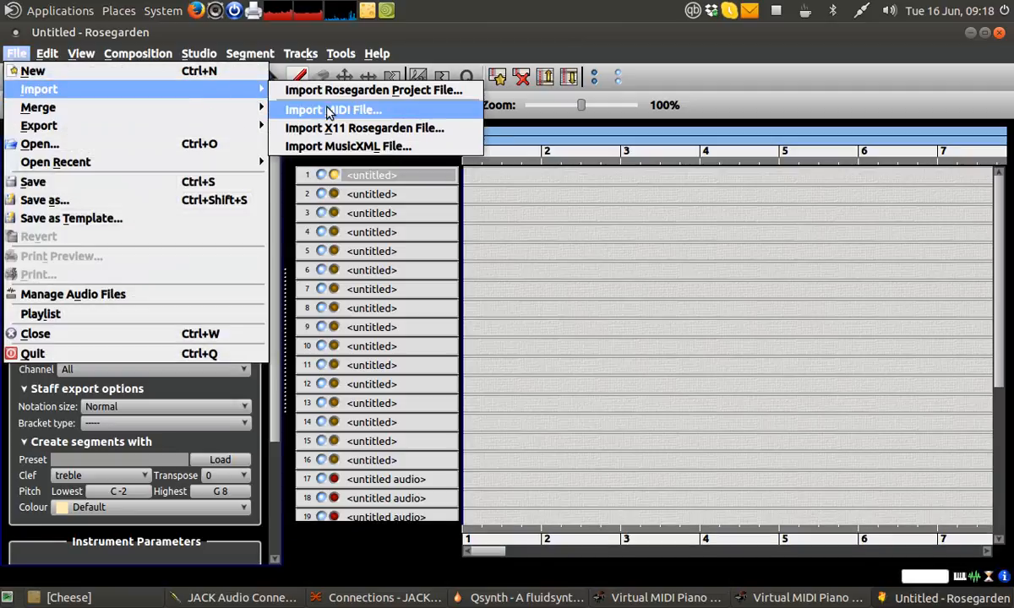
left_click(377, 114)
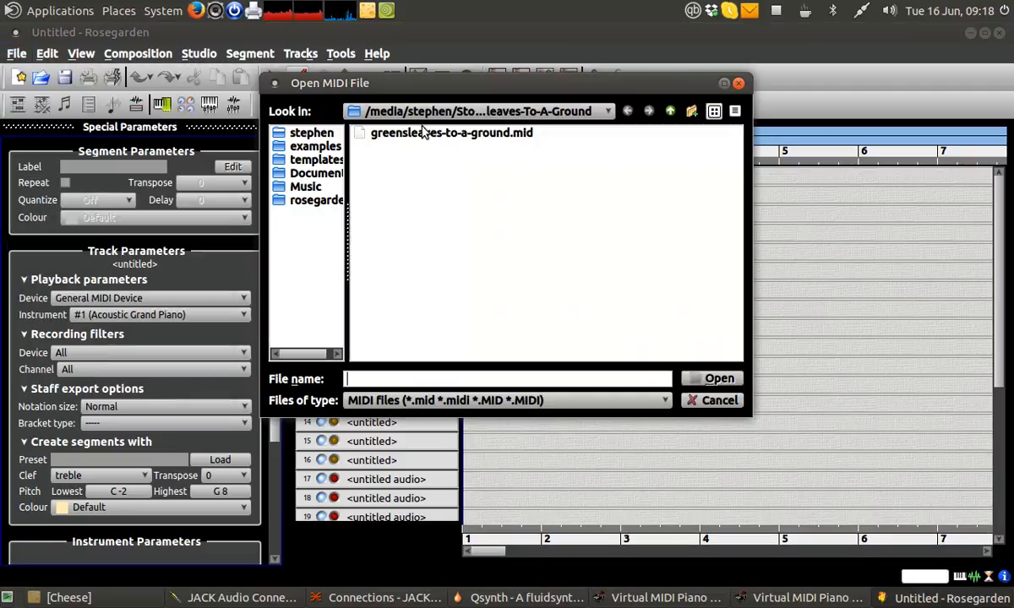
double_click(452, 136)
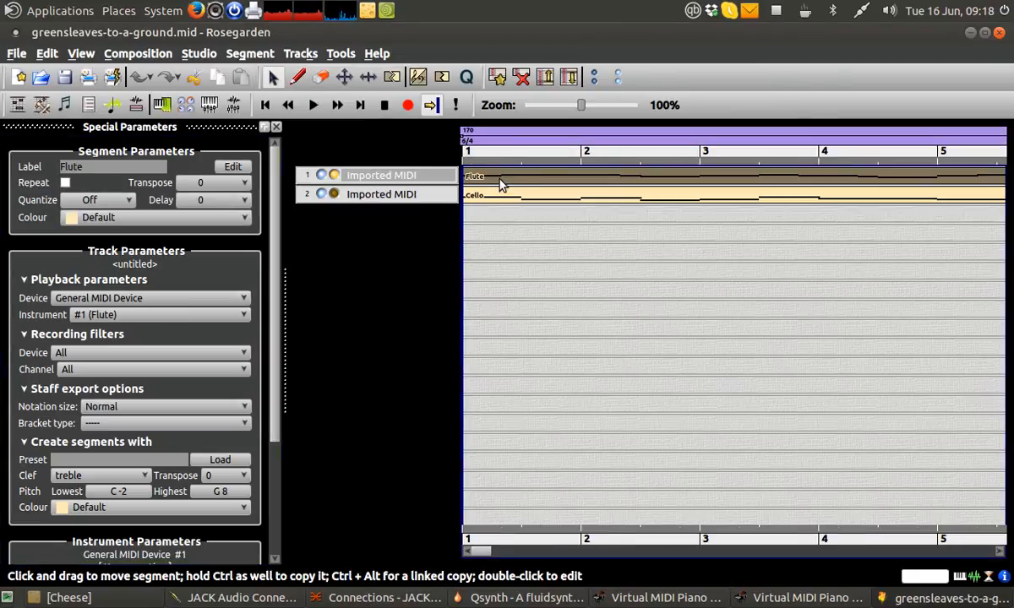
left_click(501, 201)
left_click(505, 177)
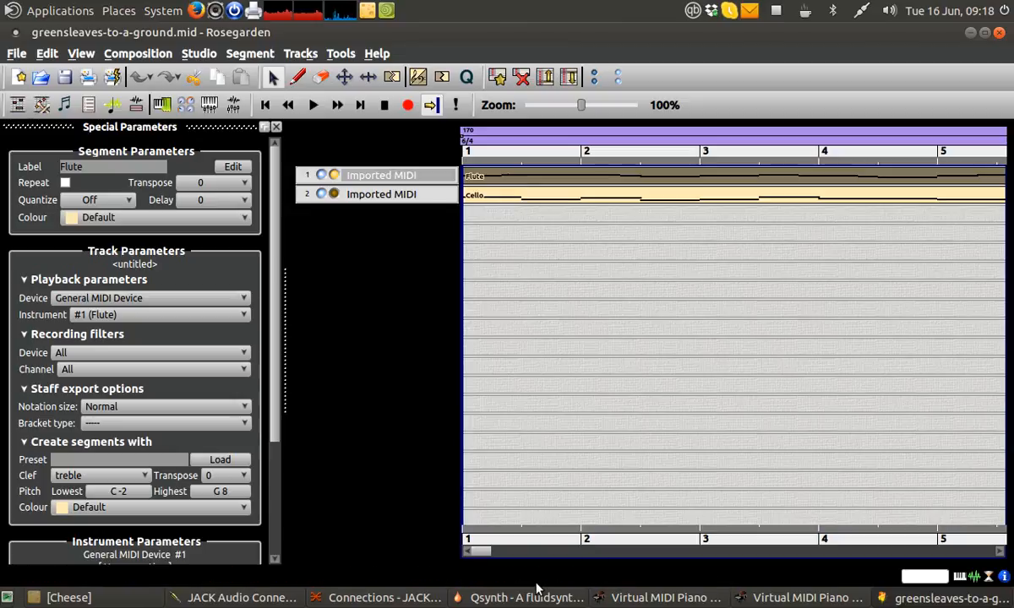
In the JACK Connections window, disconnect all Audio connections and all ALSA connections.
left_click(366, 602)
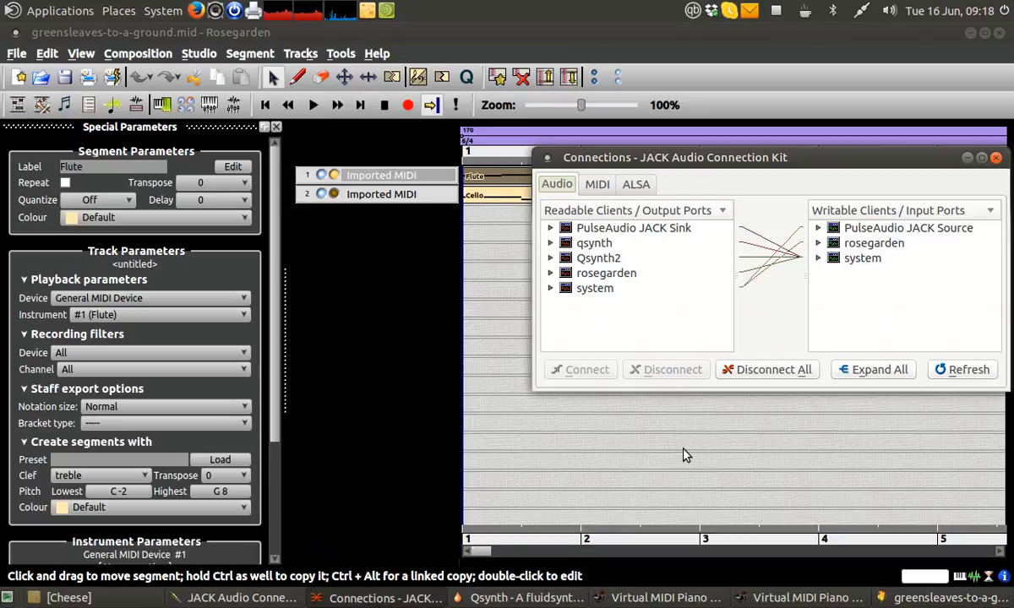
left_click(764, 371)
left_click(850, 270)
left_click(640, 185)
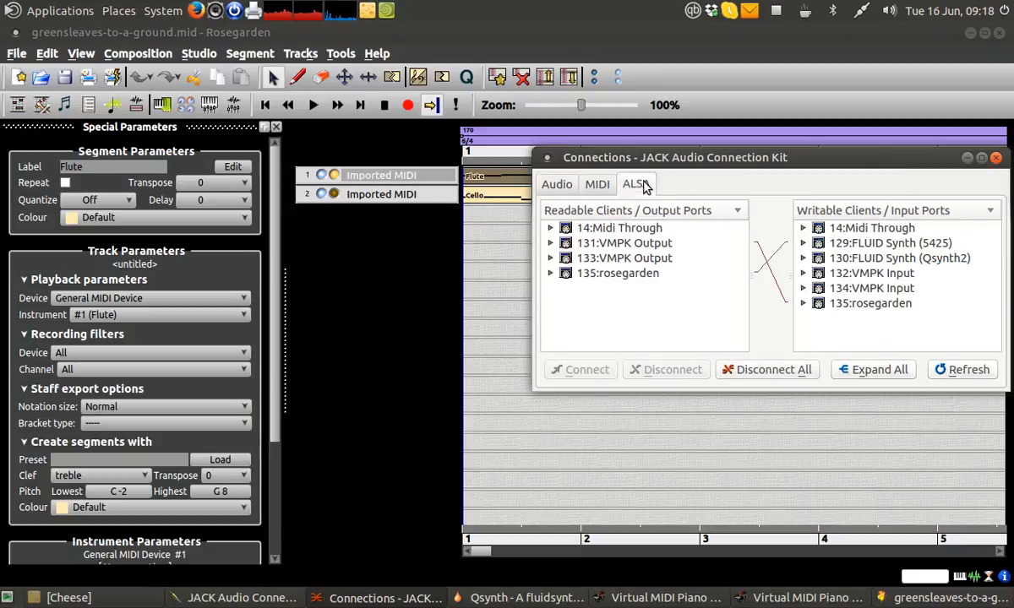
left_click(764, 380)
left_click(791, 263)
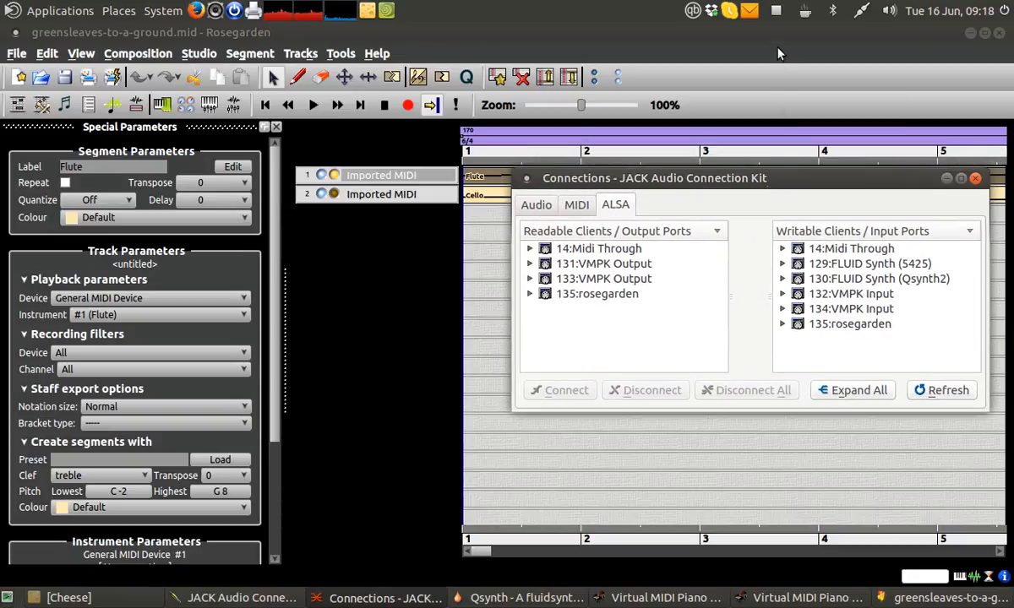
Open Rosegarden's MIDI device manager and add a new MIDI playback device.
left_click(776, 33)
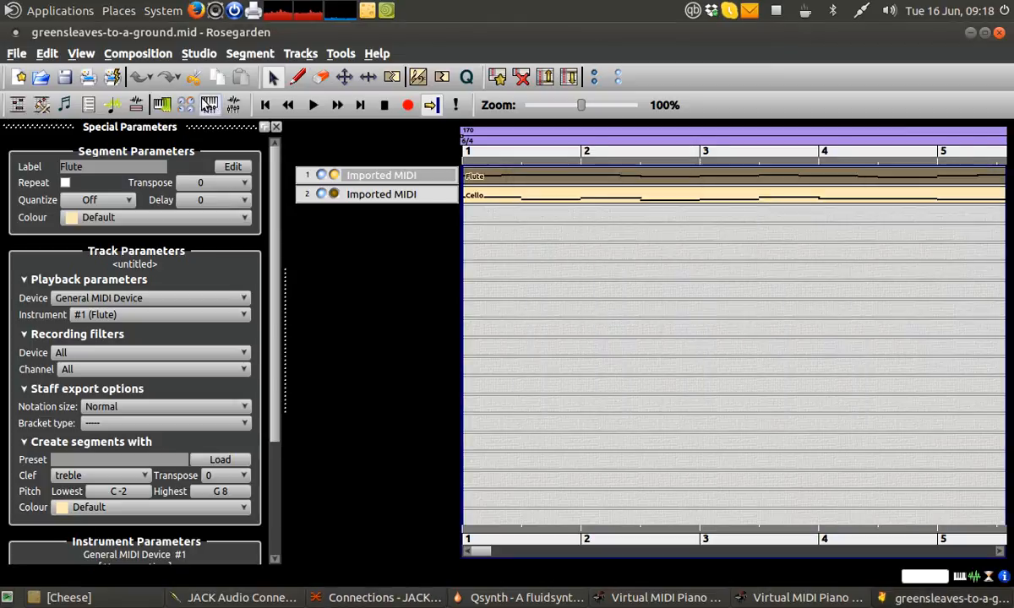
left_click(163, 105)
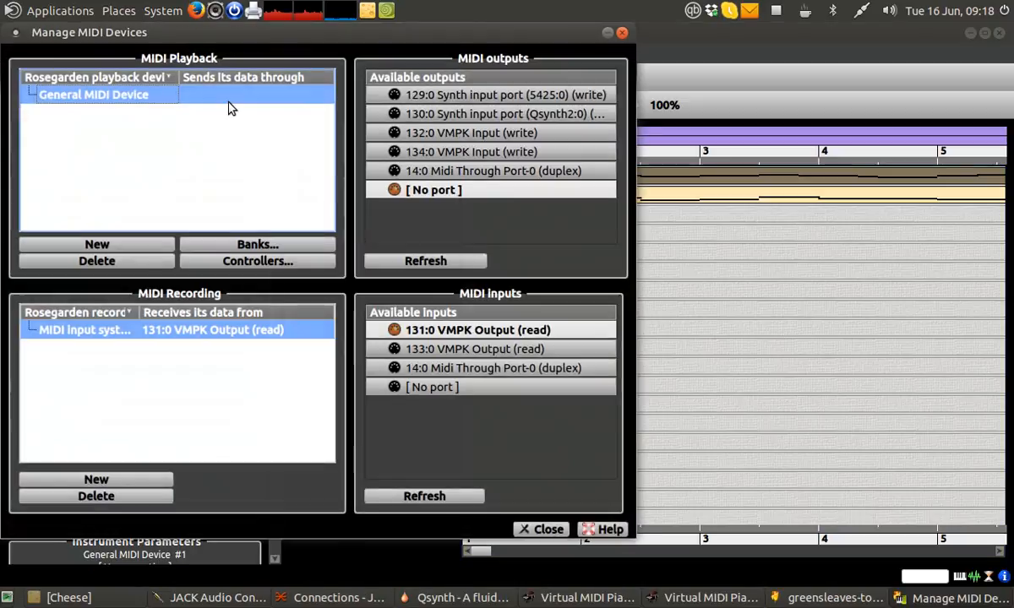
left_click_drag(272, 29, 437, 46)
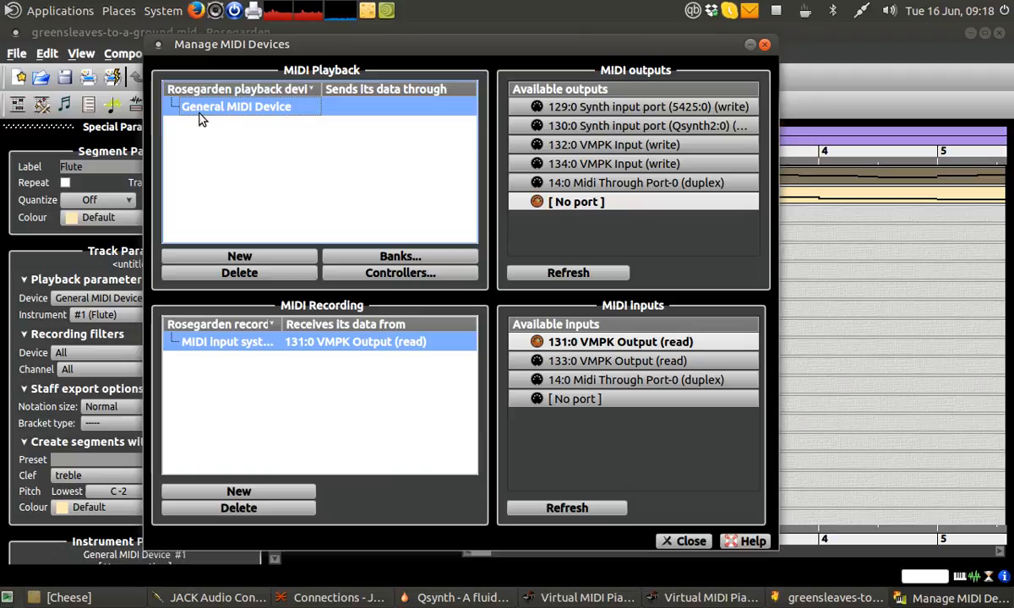
mouse_move(199, 119)
left_click(213, 256)
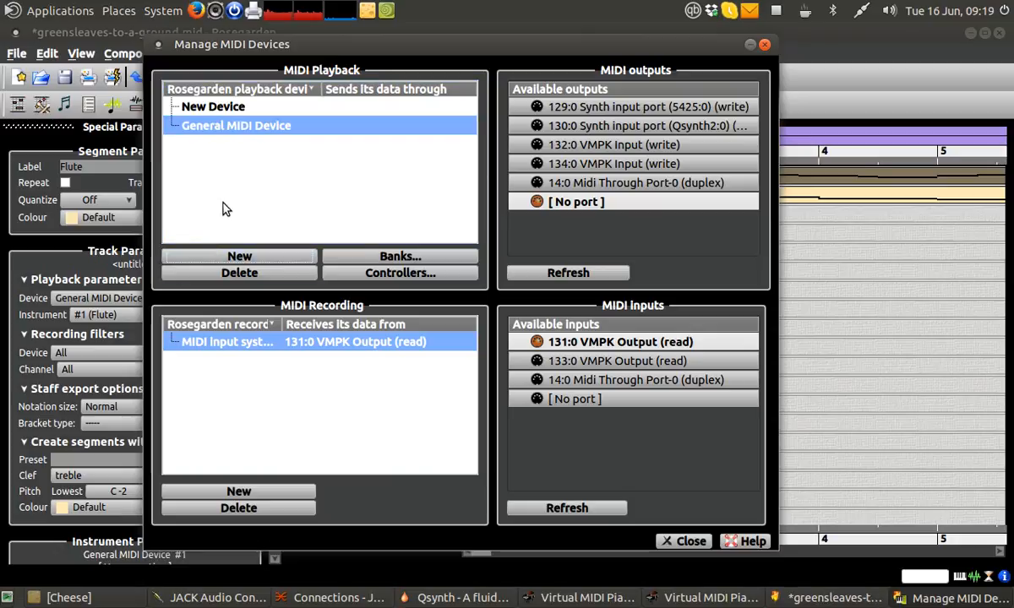
Route the playback device New Device to 132:0 VMPK Input and General MIDI Device to 134:0 VMPK Input.
left_click(225, 107)
left_click(209, 125)
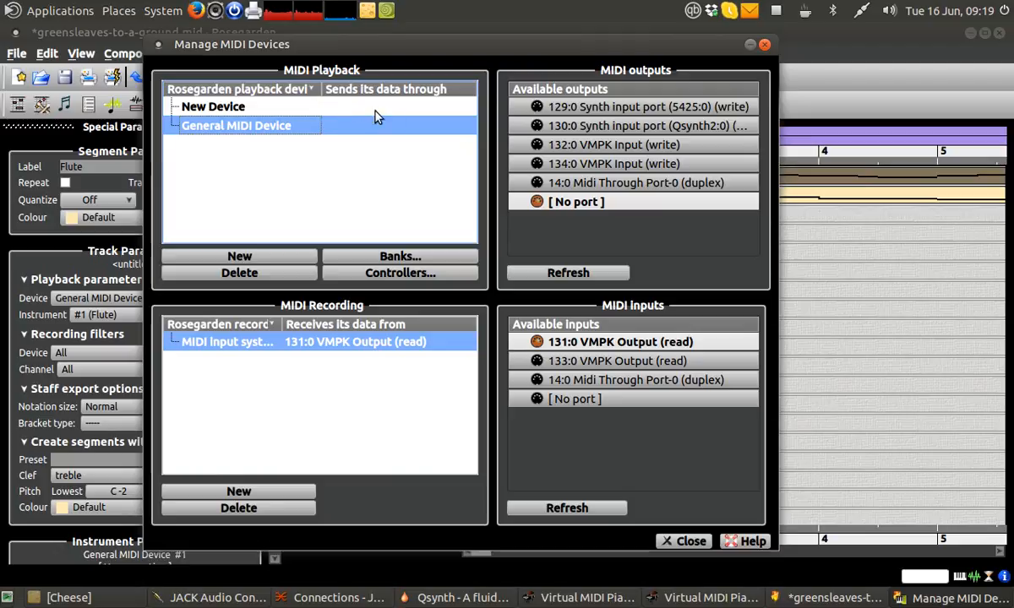
left_click(335, 108)
left_click(343, 127)
left_click(345, 107)
left_click(202, 124)
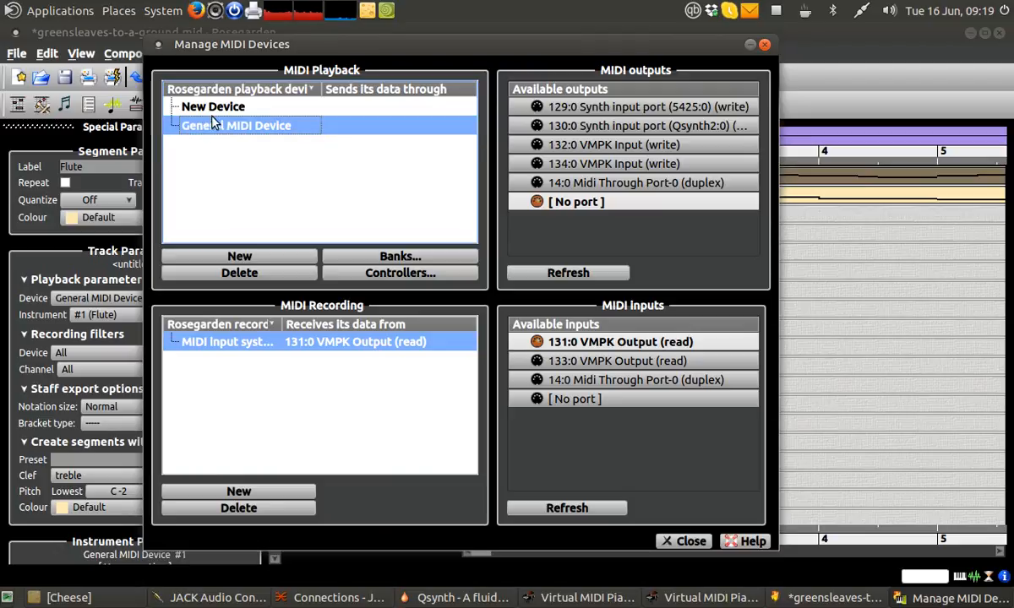
left_click(215, 110)
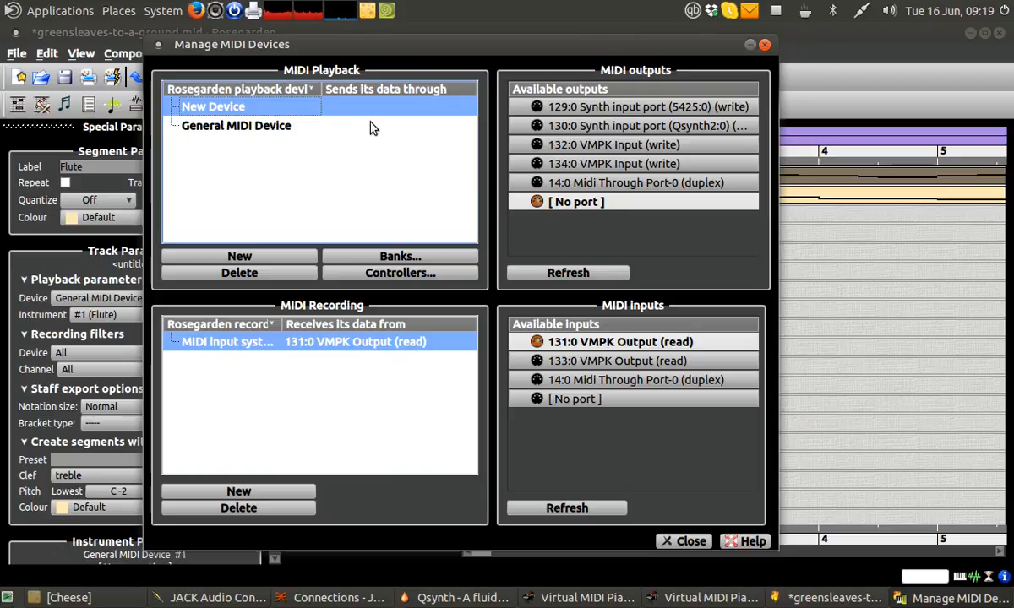
left_click(598, 147)
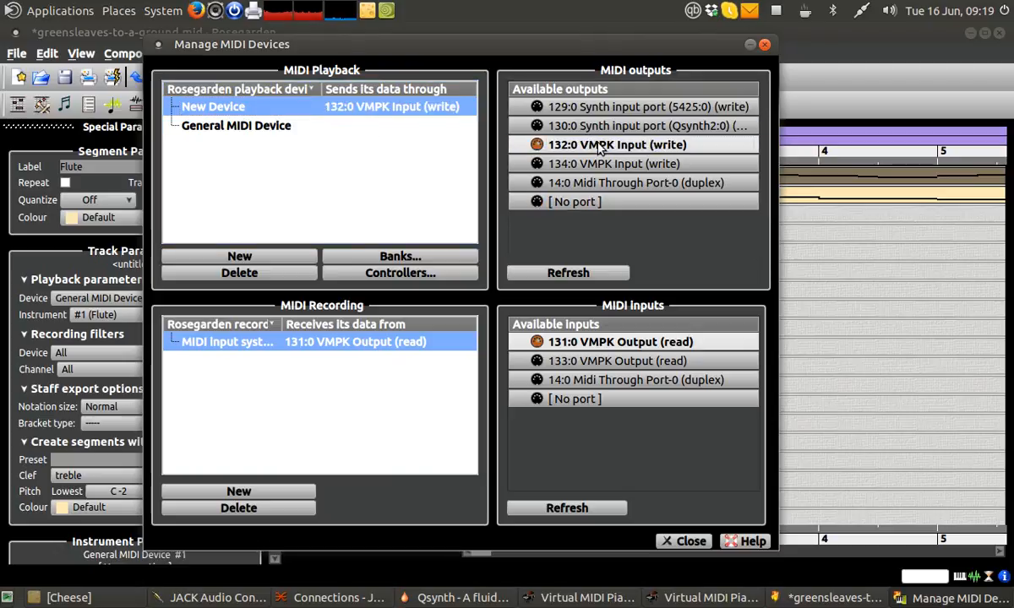
left_click(271, 129)
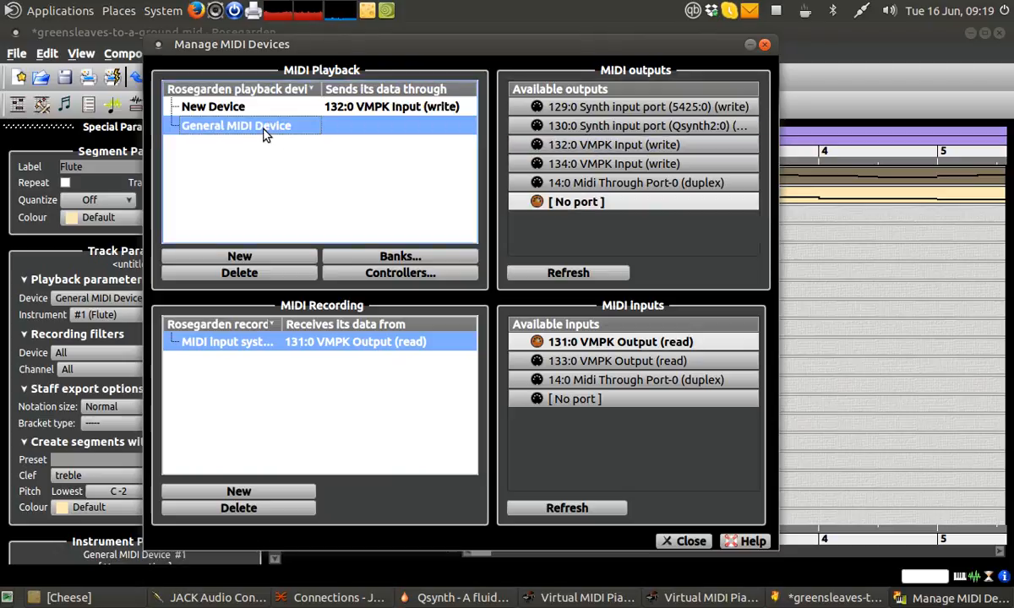
left_click(523, 161)
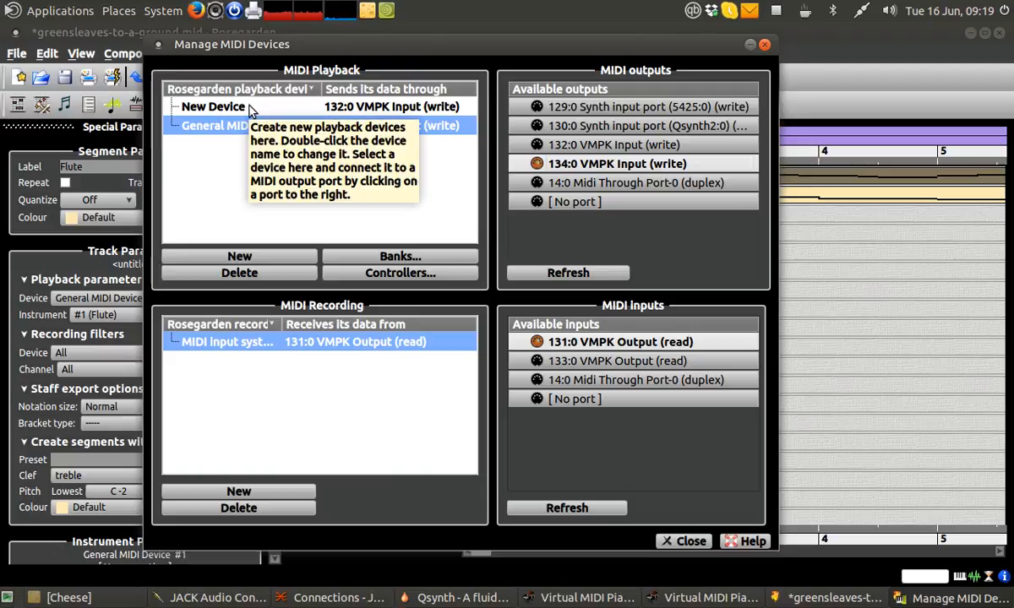
Rename the playback device New Device as vmpk1.
left_click_drag(327, 49, 358, 41)
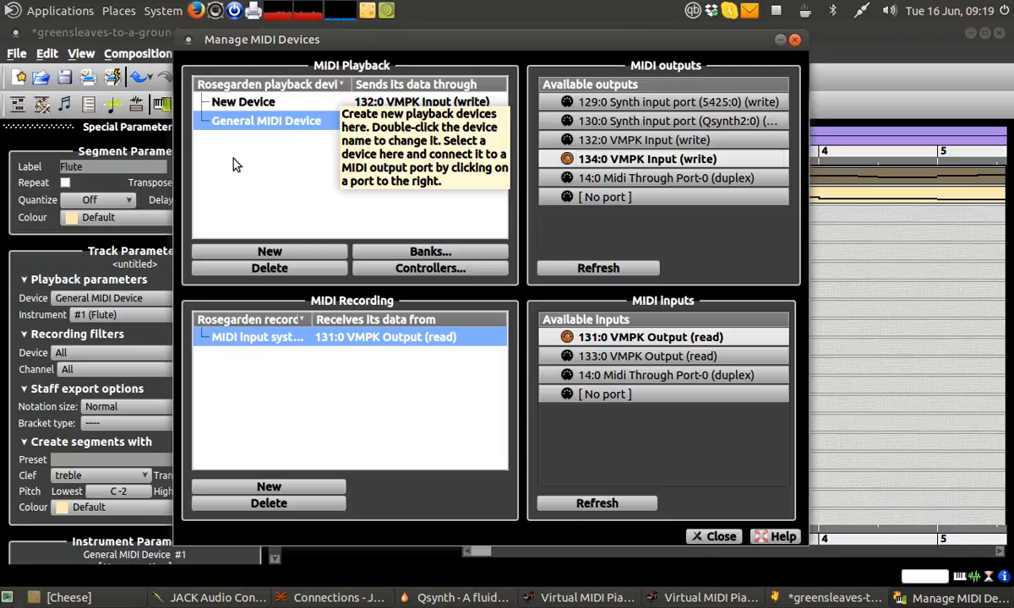
left_click(255, 115)
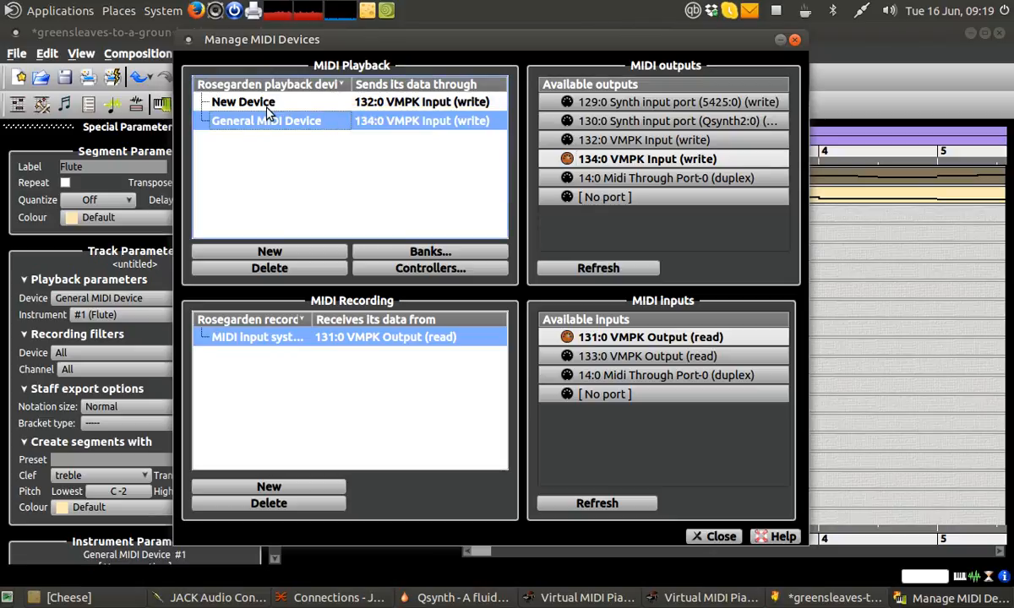
double_click(269, 101)
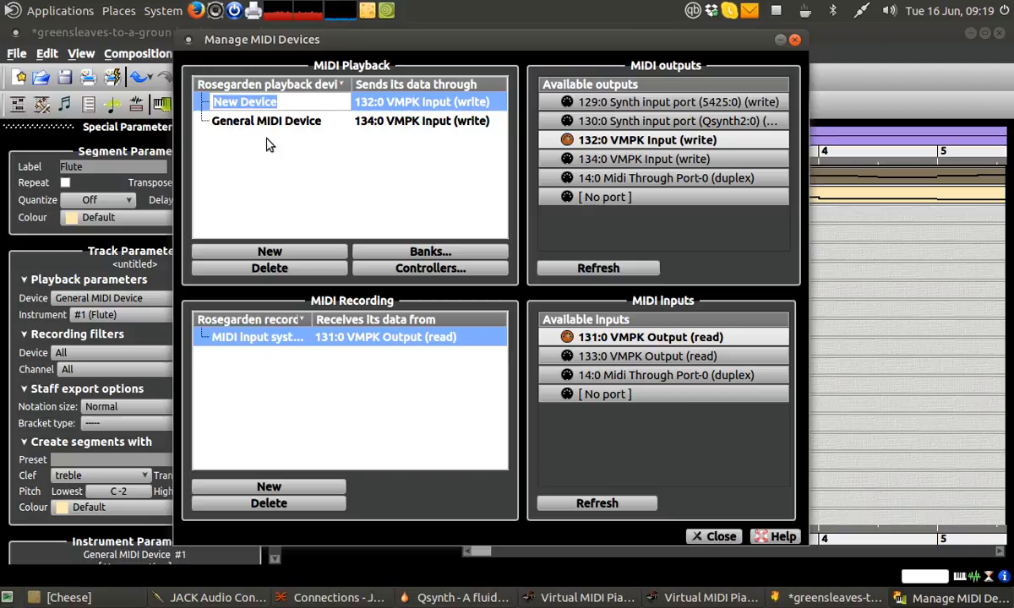
type("vmpk1")
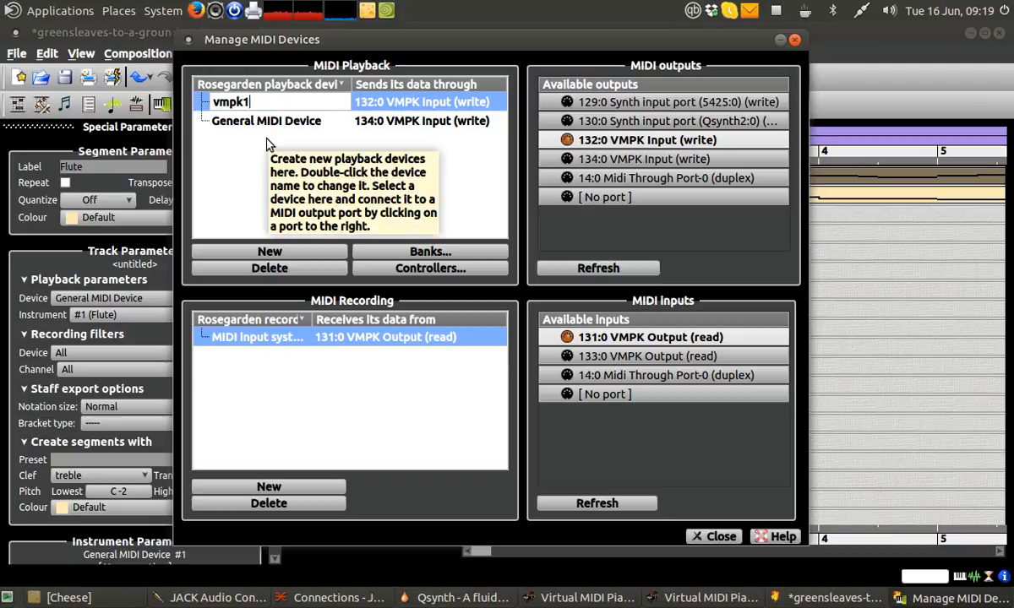
key("Return")
Rename the General MIDI Device playback device as vmpk2 and close the MIDI device manager.
double_click(274, 122)
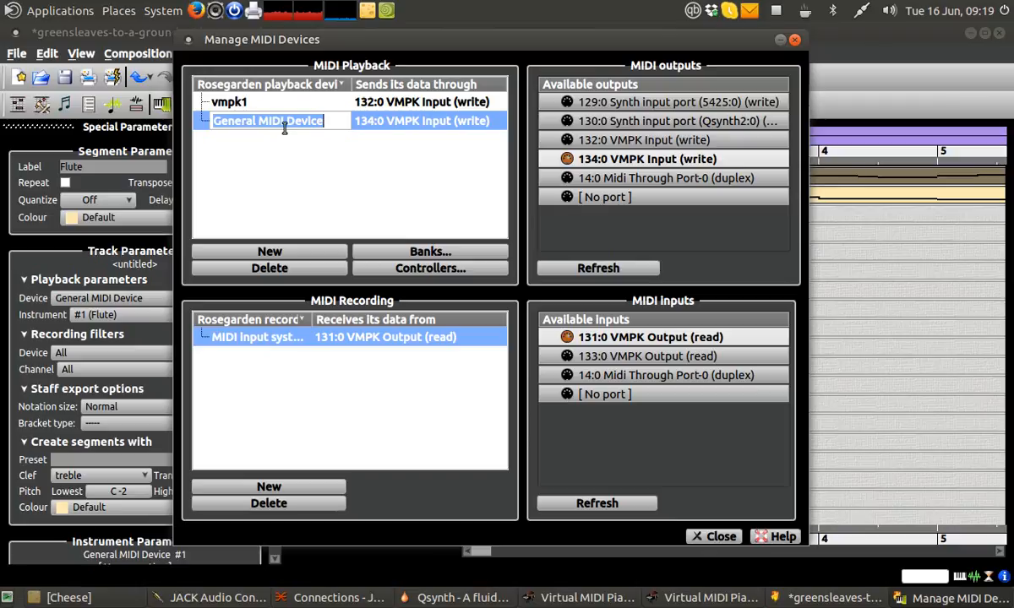
type("vmpk")
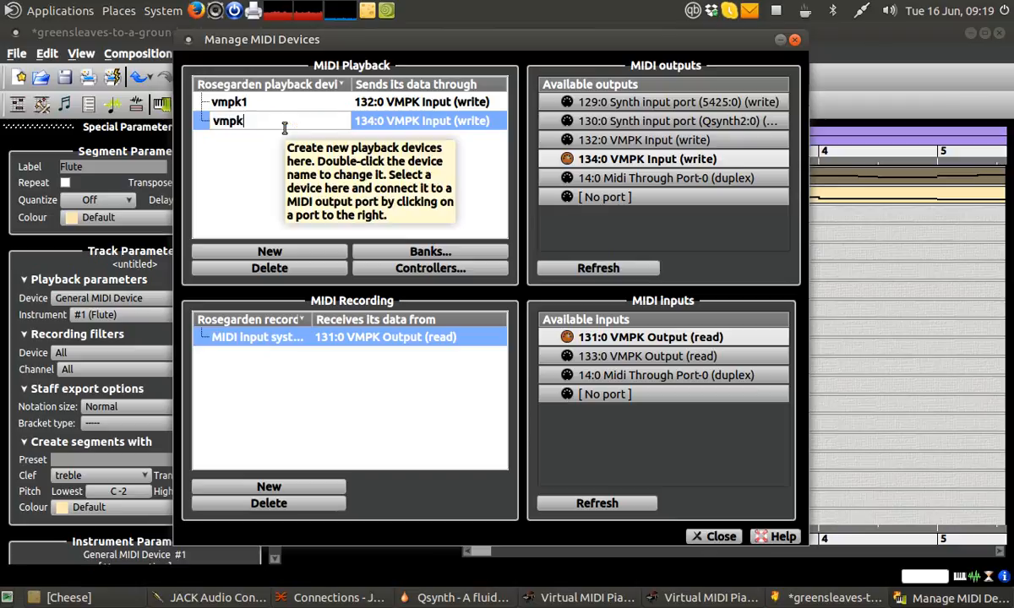
type("1")
key("Return")
left_click(258, 102)
left_click(257, 118)
left_click(260, 120)
type("2")
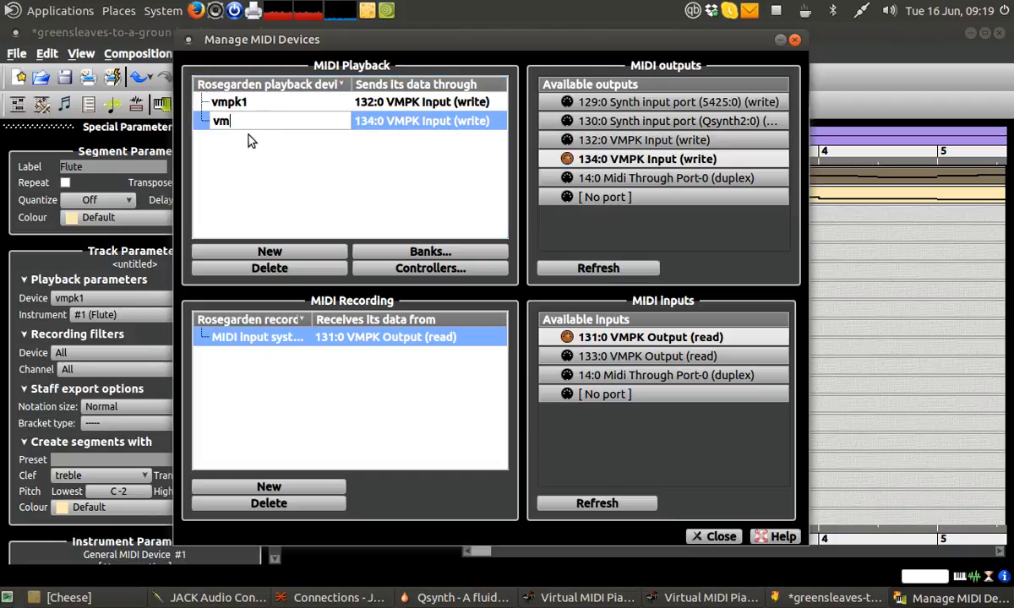
key("Return")
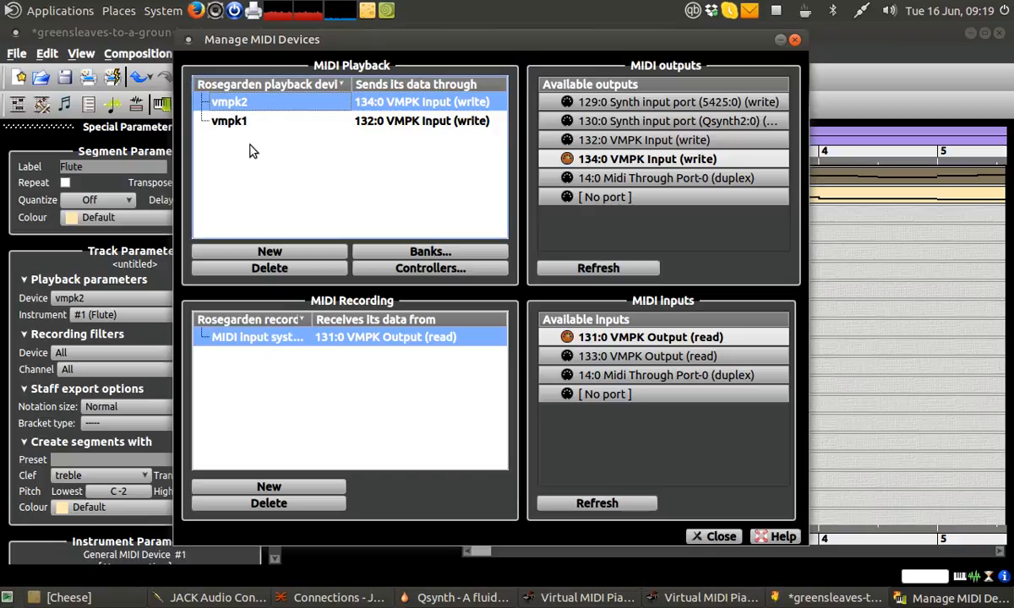
left_click(237, 118)
left_click(235, 105)
left_click(245, 122)
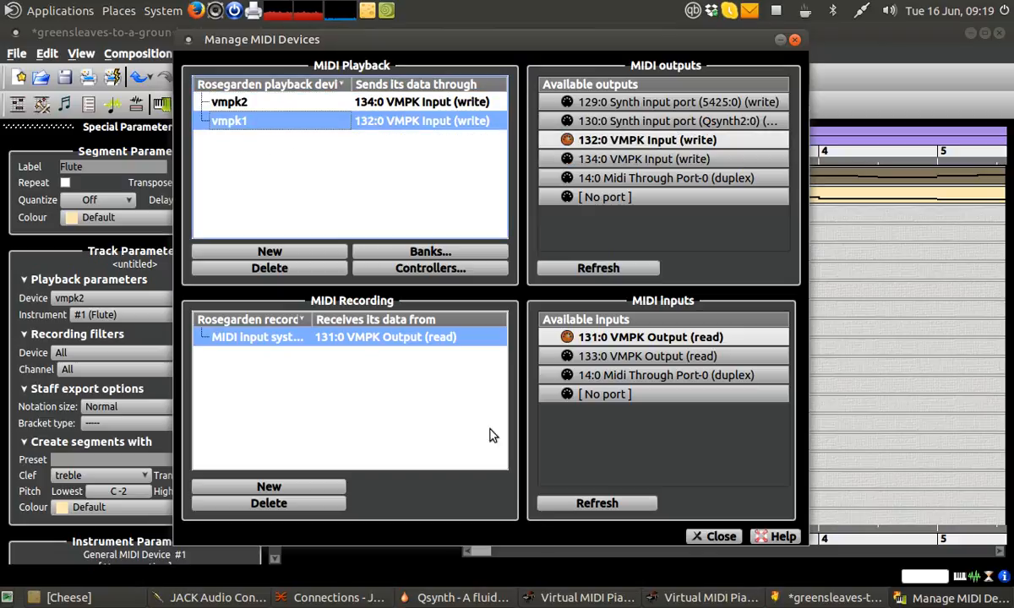
left_click(720, 539)
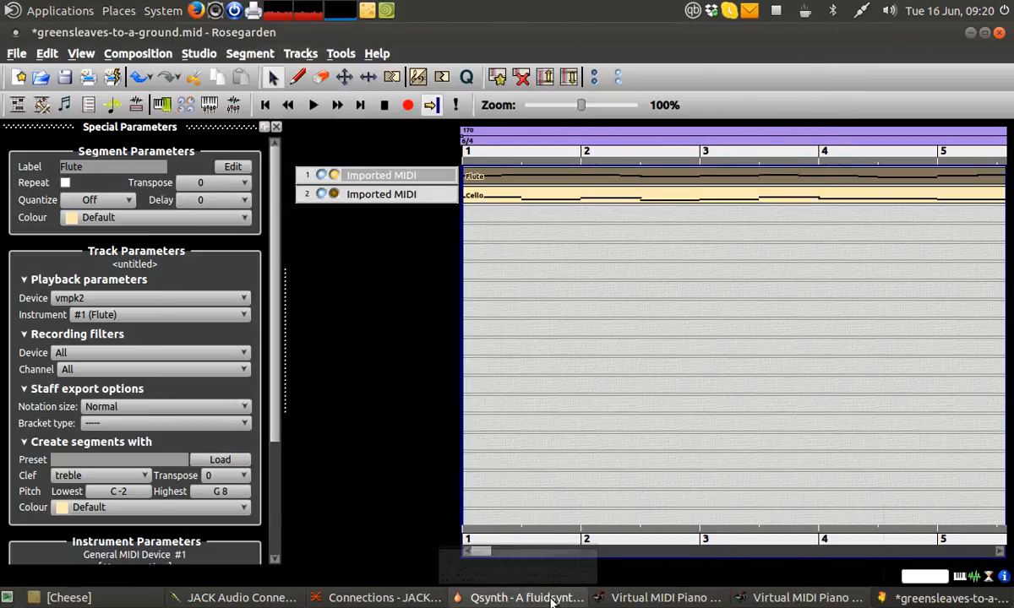
Bring up the JACK ALSA connections and the Qsynth window, and examine the Qsynth1 and Qsynth2 engines alongside the port lists.
left_click(384, 598)
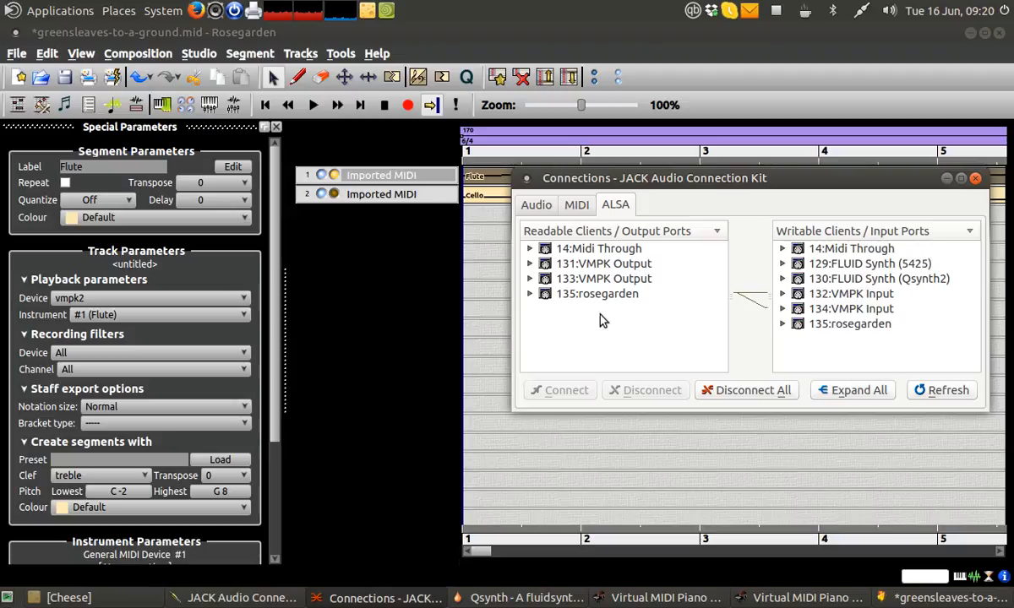
left_click(477, 596)
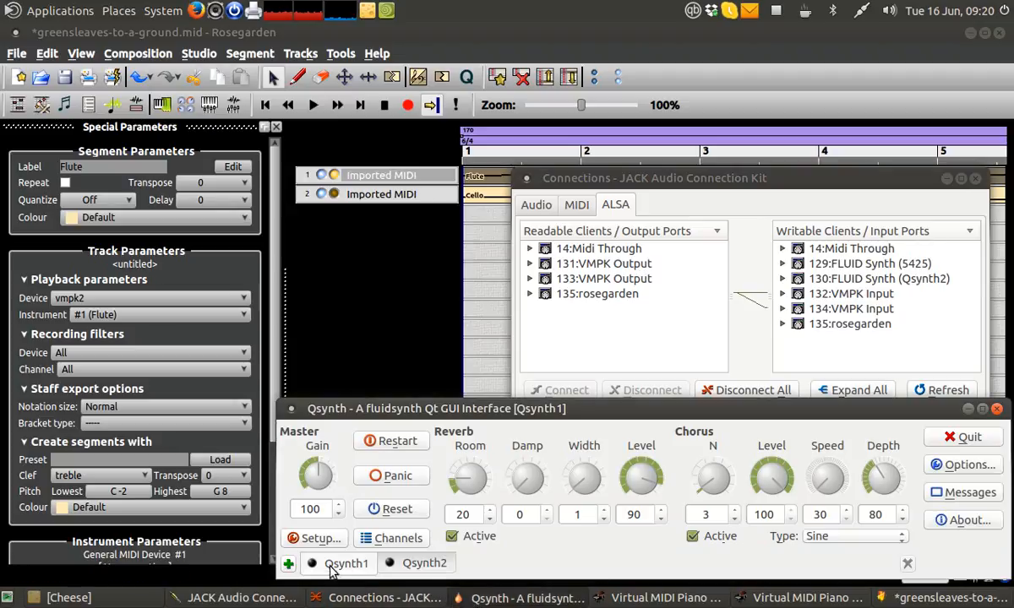
left_click(404, 565)
scroll(403, 566, "up", 1)
scroll(403, 566, "down", 1)
scroll(397, 566, "up", 1)
left_click(397, 566)
left_click_drag(492, 409, 463, 376)
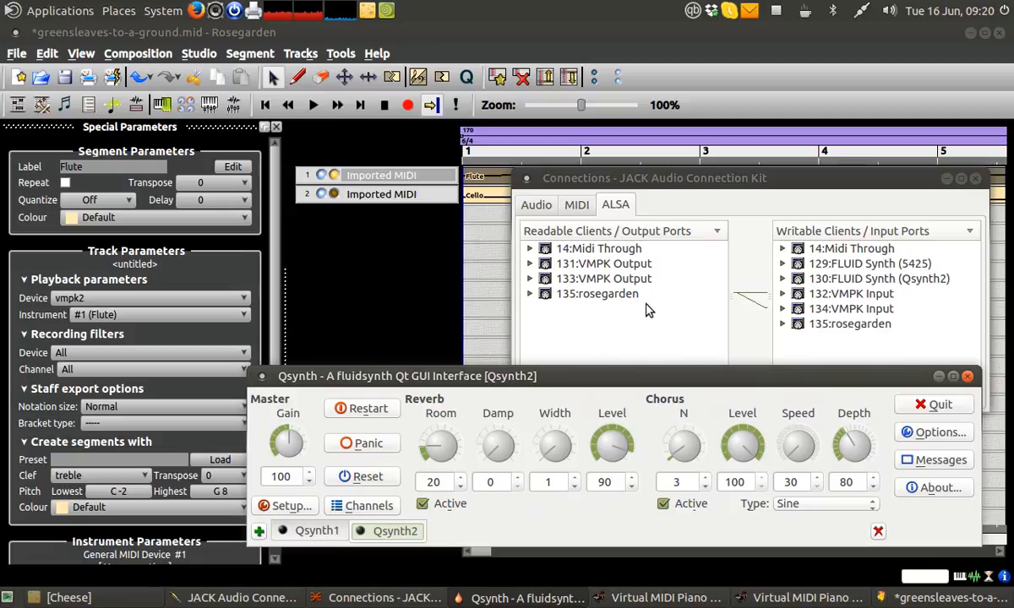
left_click(330, 534)
left_click(384, 532)
Create a new Qsynth engine named Qsynth3 with MIDI input enabled and the alsa_seq driver.
right_click(389, 533)
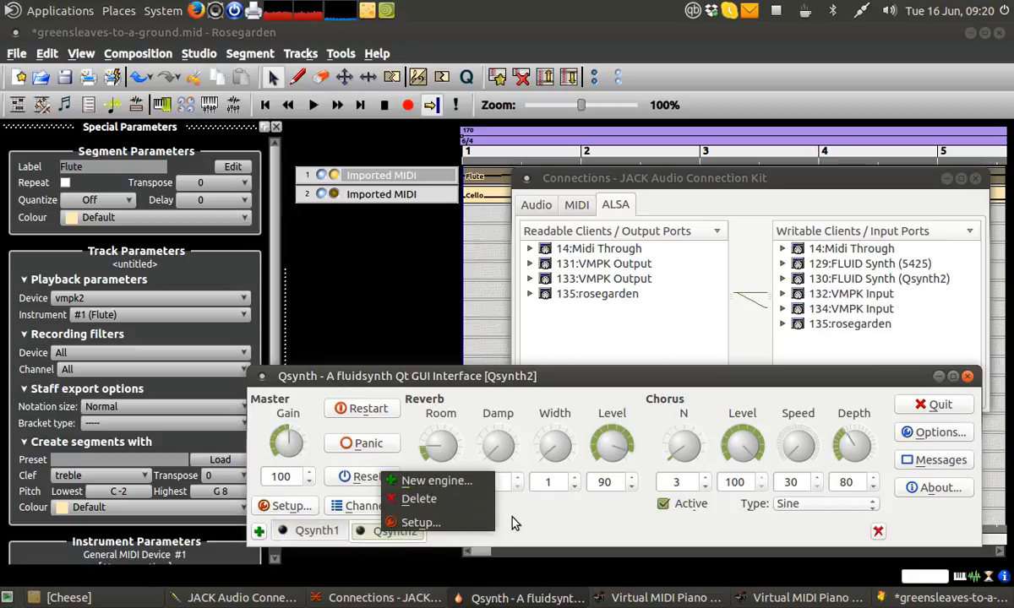
left_click(390, 534)
right_click(407, 533)
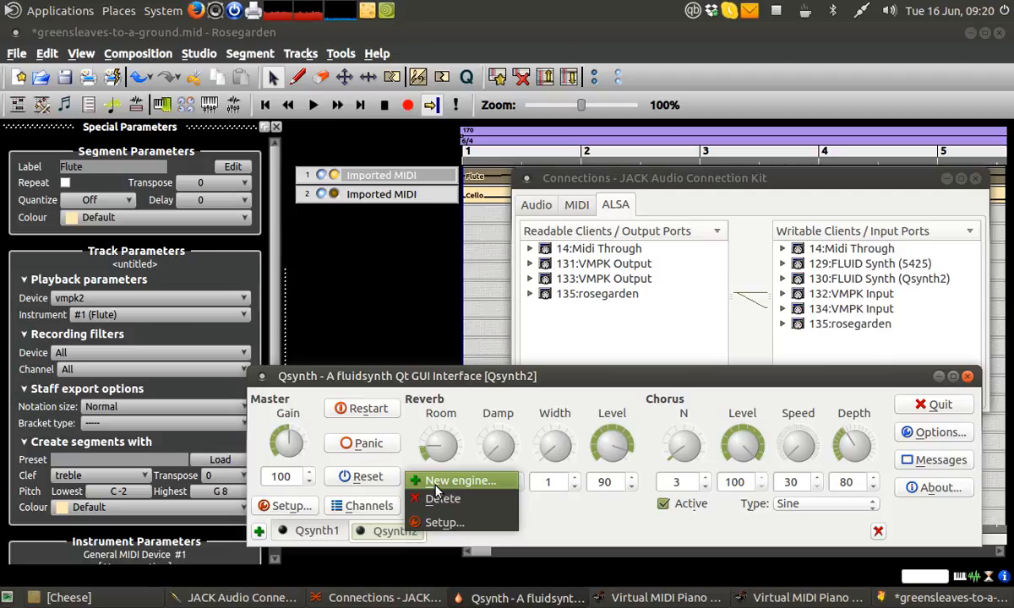
left_click(436, 486)
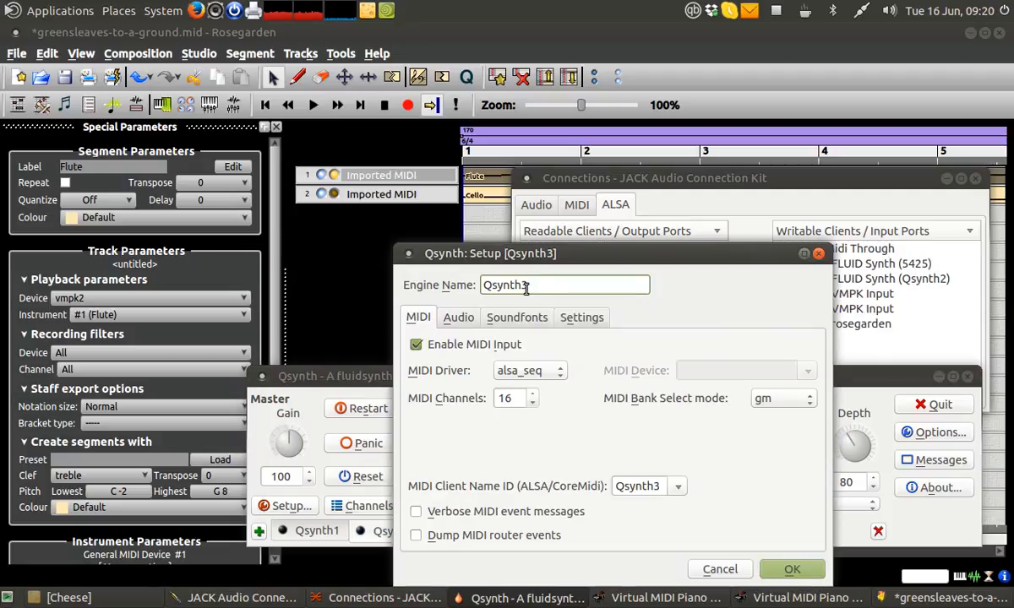
left_click(791, 568)
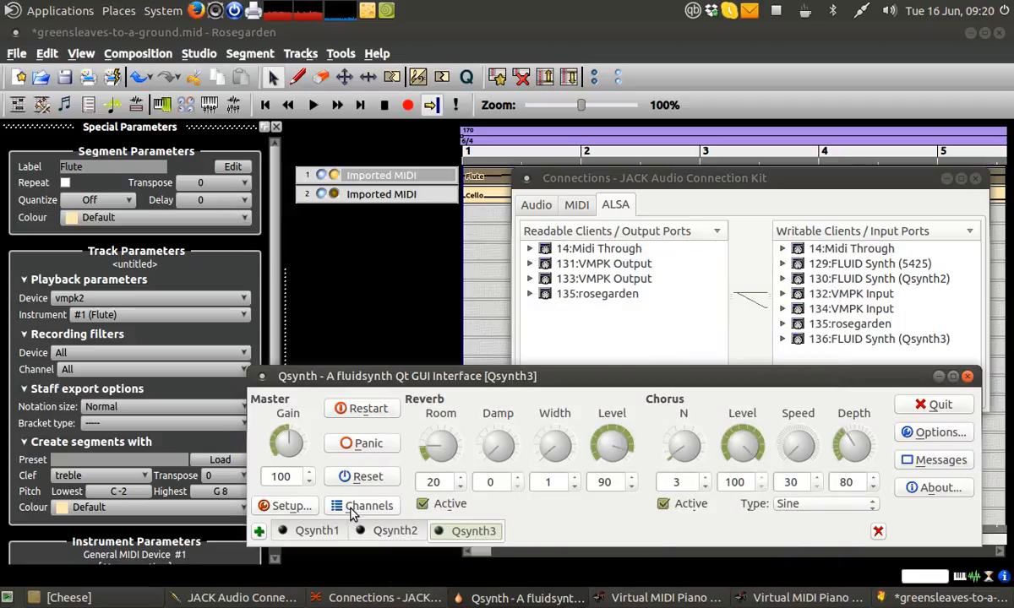
Load the FluidR3_GM.sf2 soundfont from /usr/share/sounds/sf2 into the Qsynth3 engine and restart the engine.
left_click(284, 505)
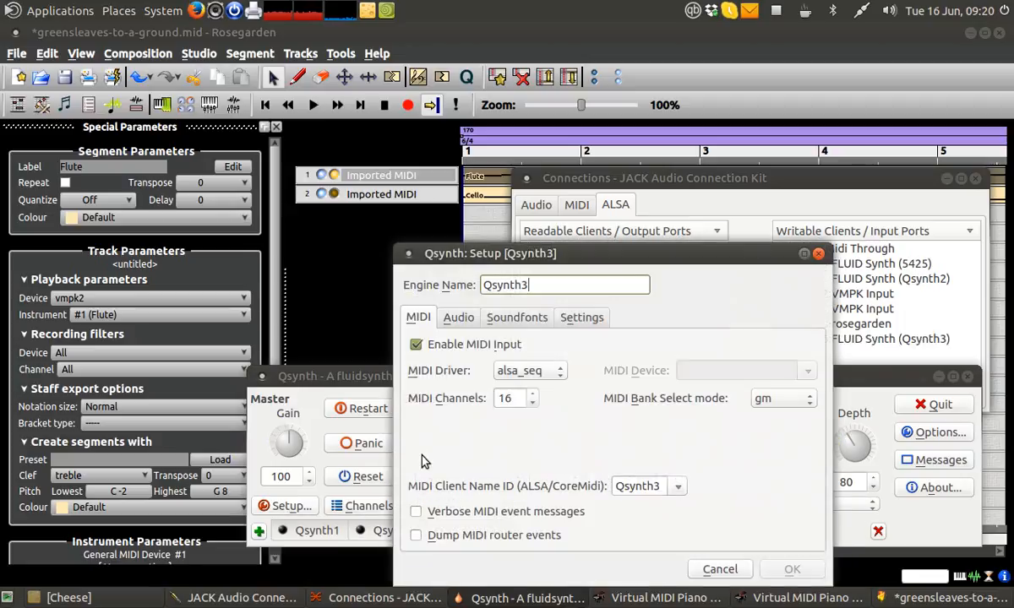
left_click(517, 318)
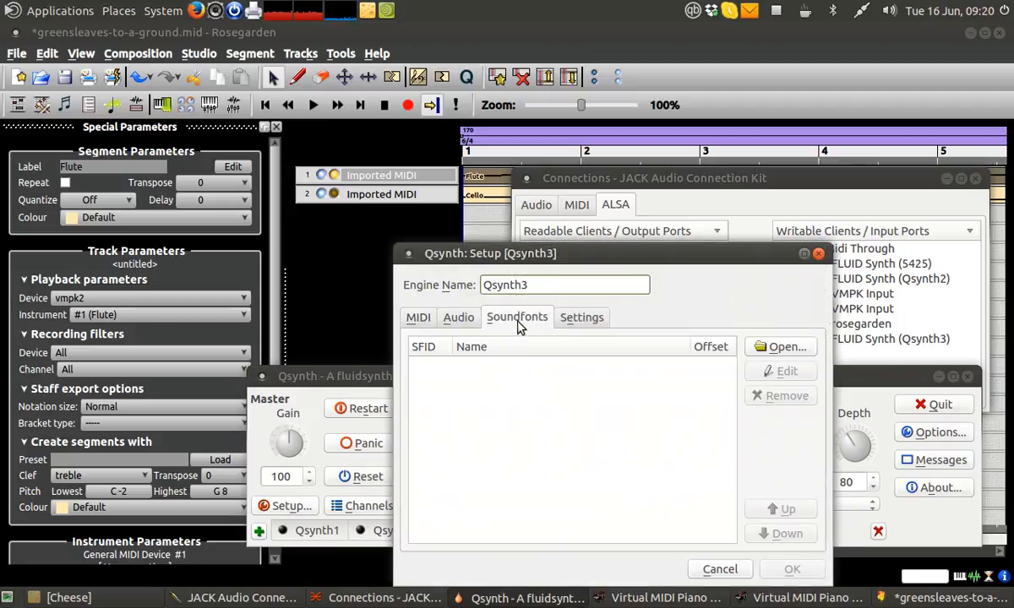
left_click(776, 350)
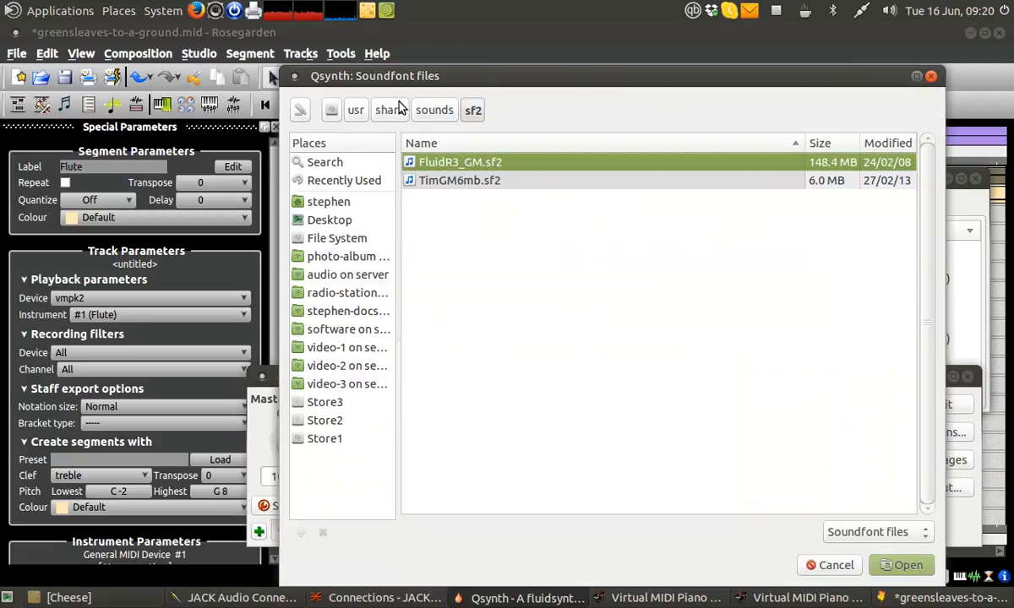
left_click_drag(511, 76, 509, 63)
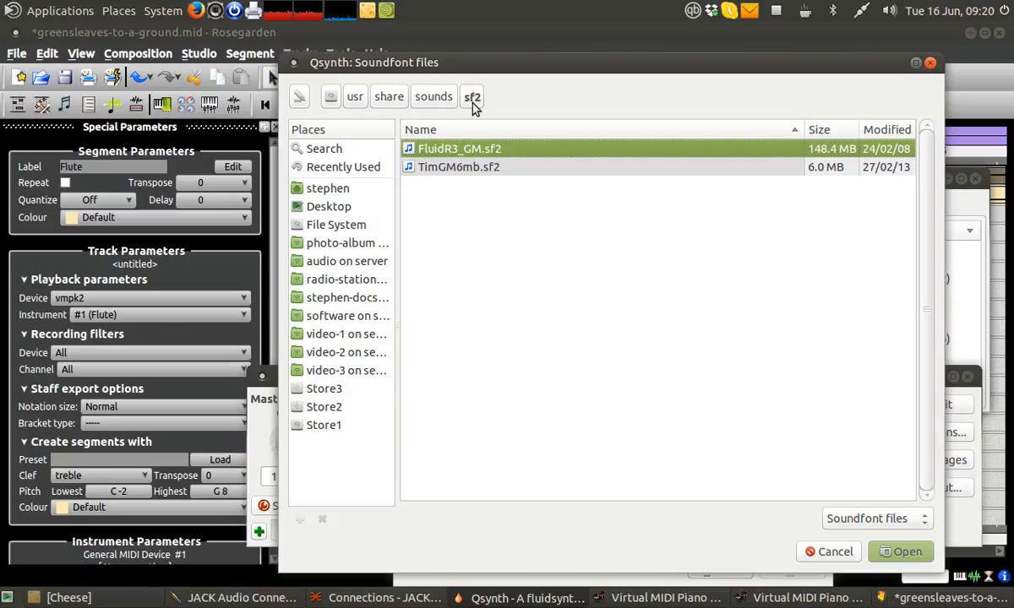
left_click(458, 175)
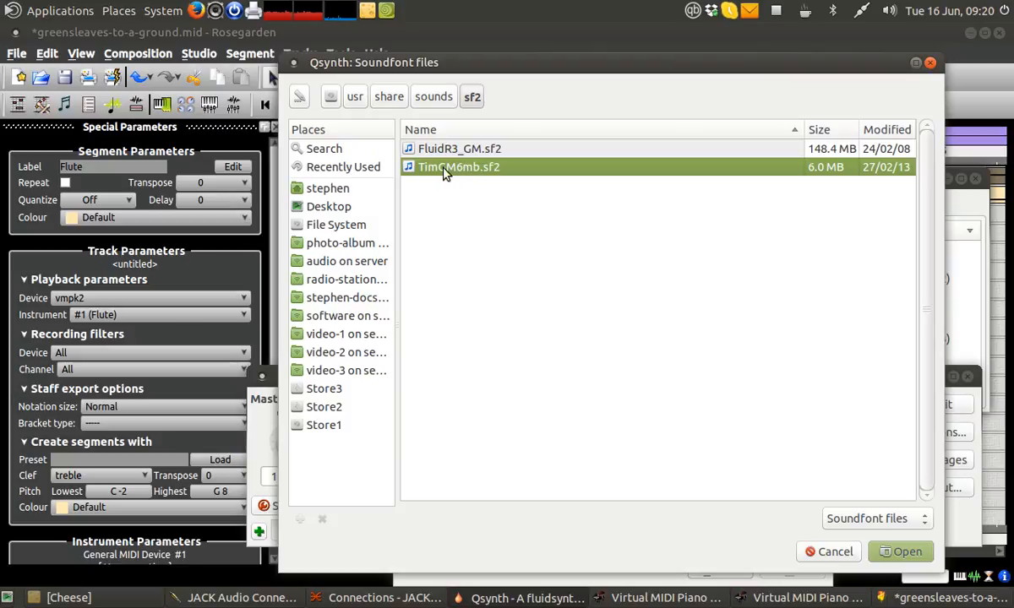
left_click(423, 146)
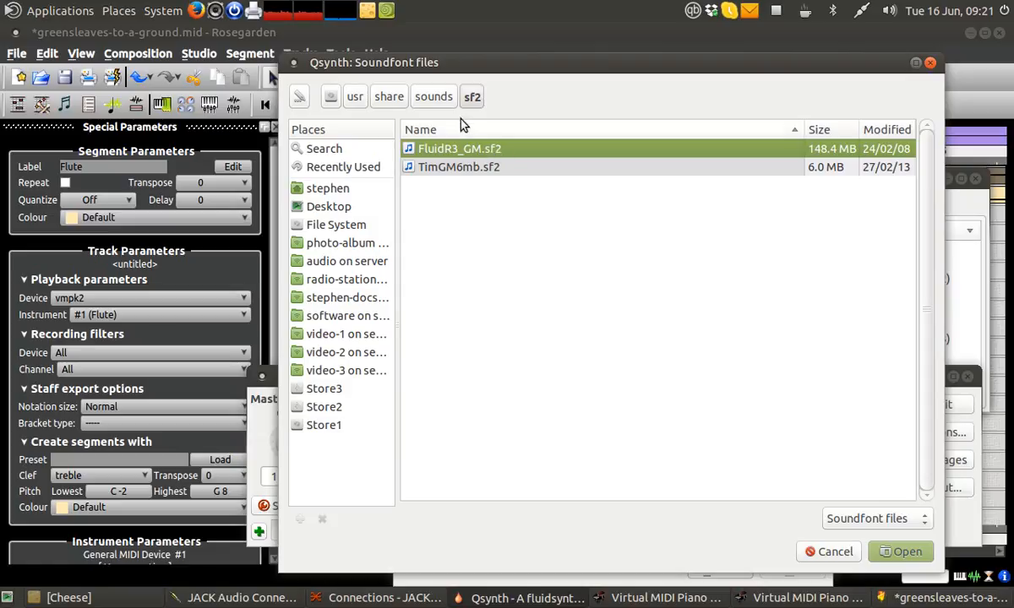
left_click(467, 169)
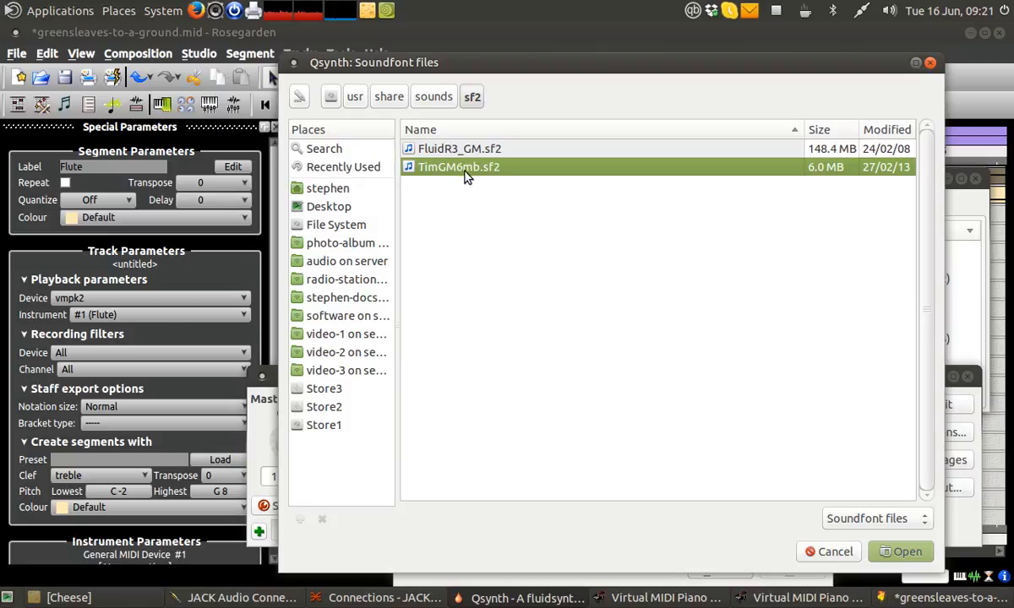
left_click(492, 150)
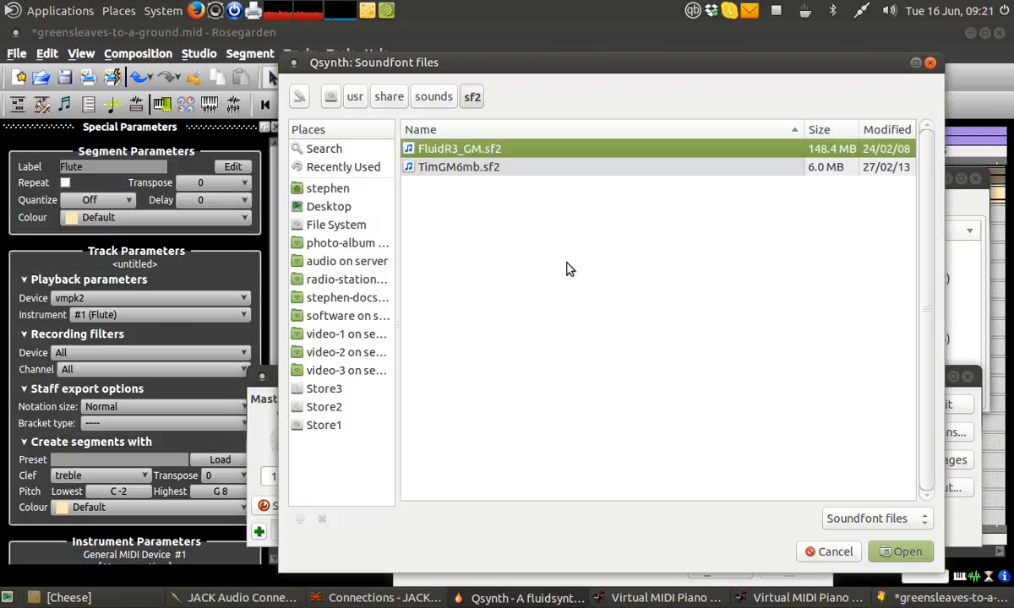
left_click(900, 551)
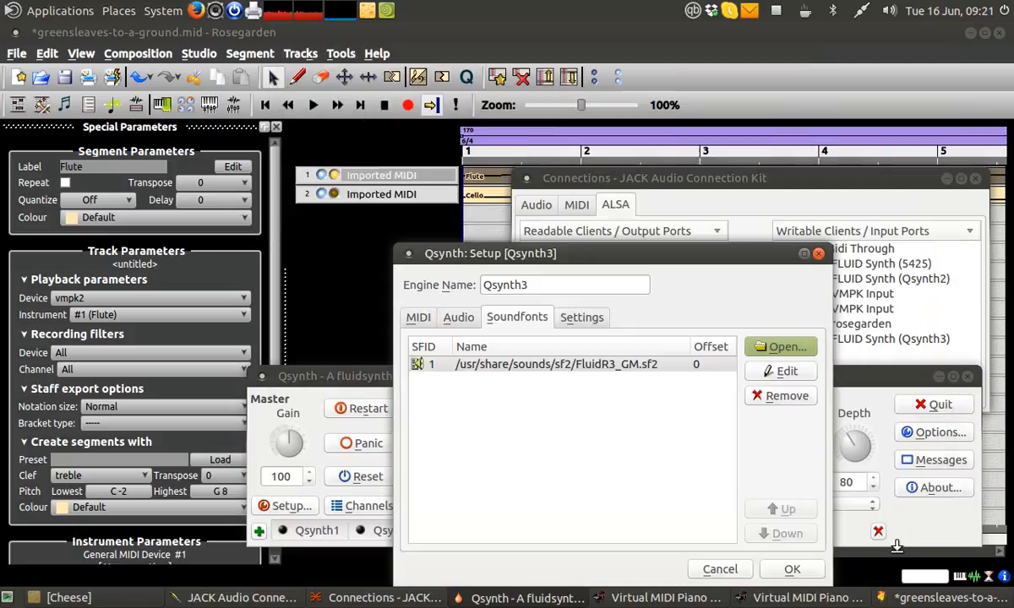
left_click(789, 571)
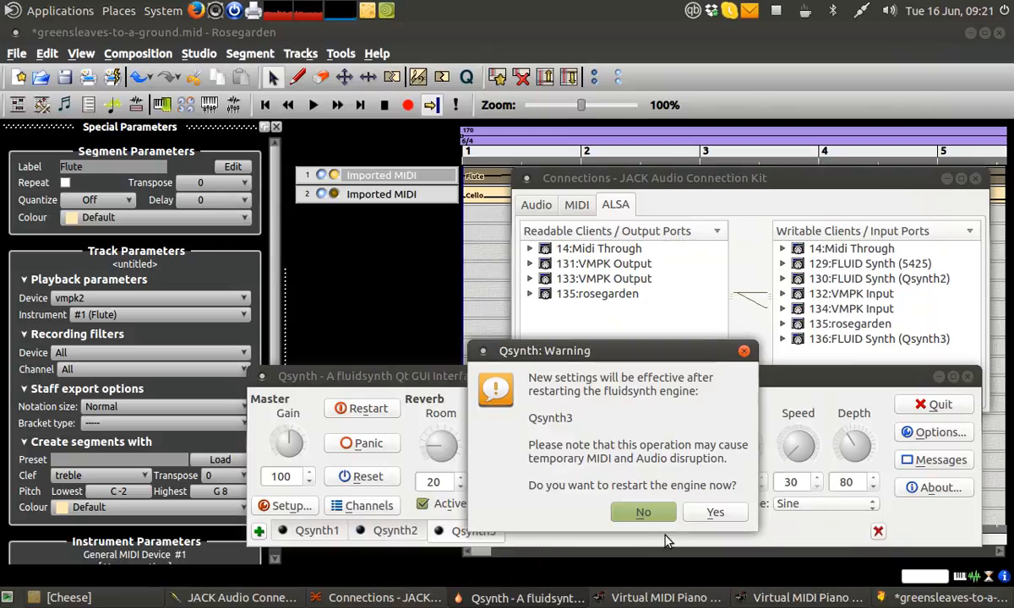
left_click(693, 517)
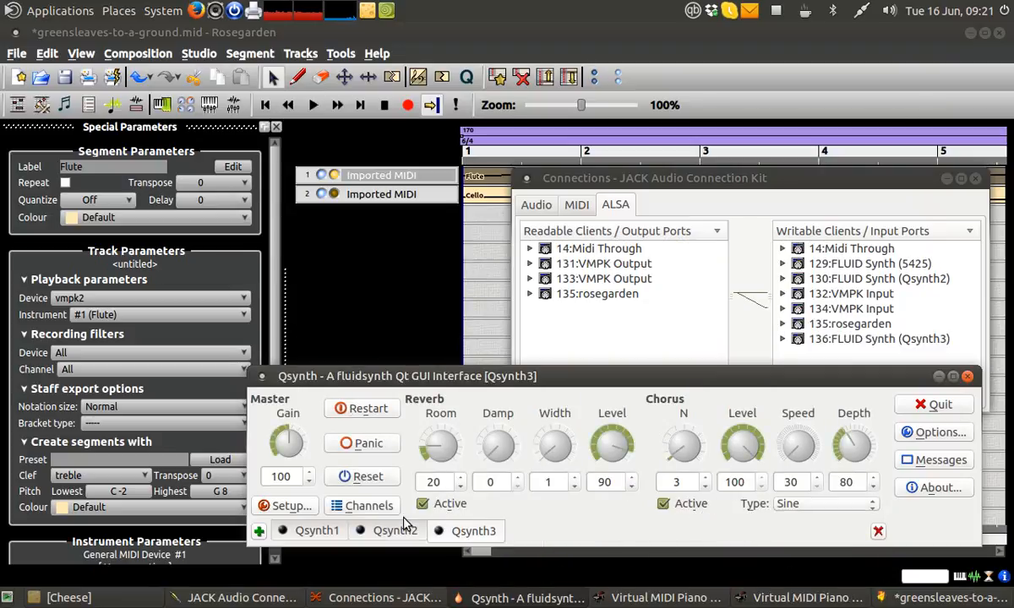
Delete the Qsynth3 engine from Qsynth.
left_click_drag(420, 380, 422, 364)
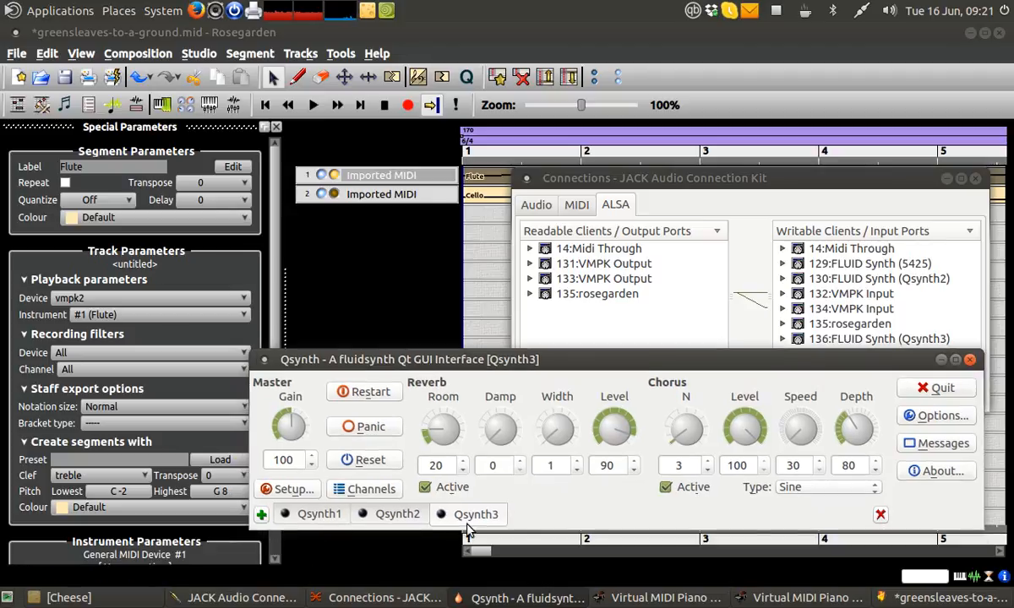
right_click(465, 523)
left_click(505, 550)
left_click(658, 463)
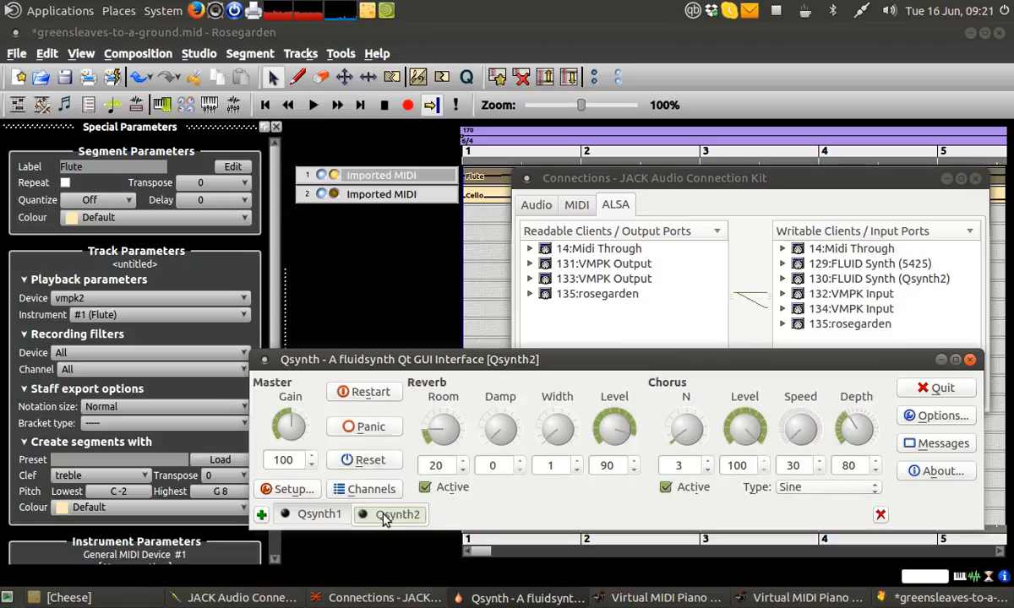
Restart the Qsynth2 engine and arrange the Qsynth and JACK Connections windows so that both are fully visible.
left_click(369, 392)
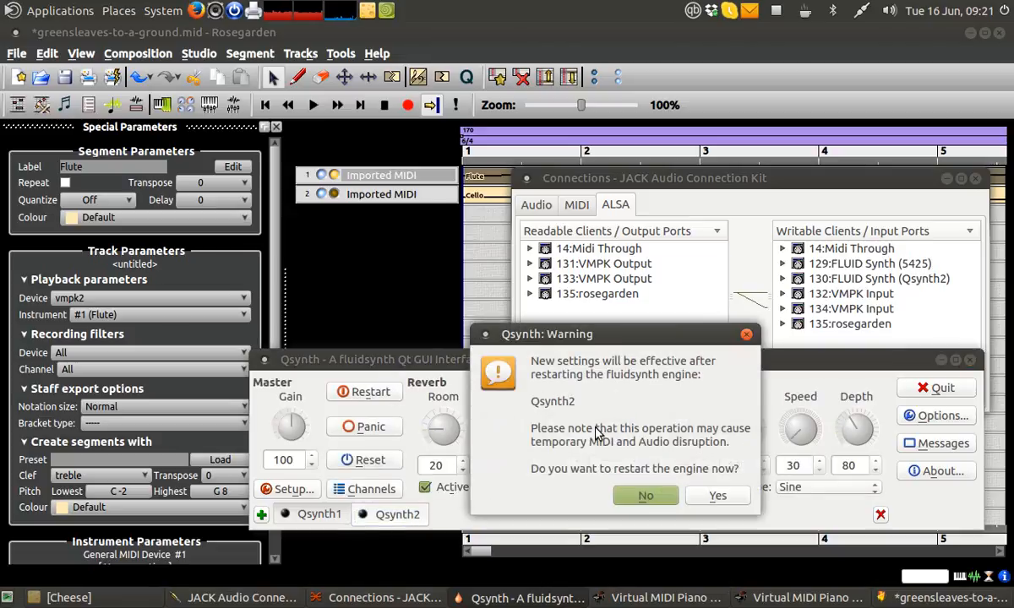
left_click(716, 499)
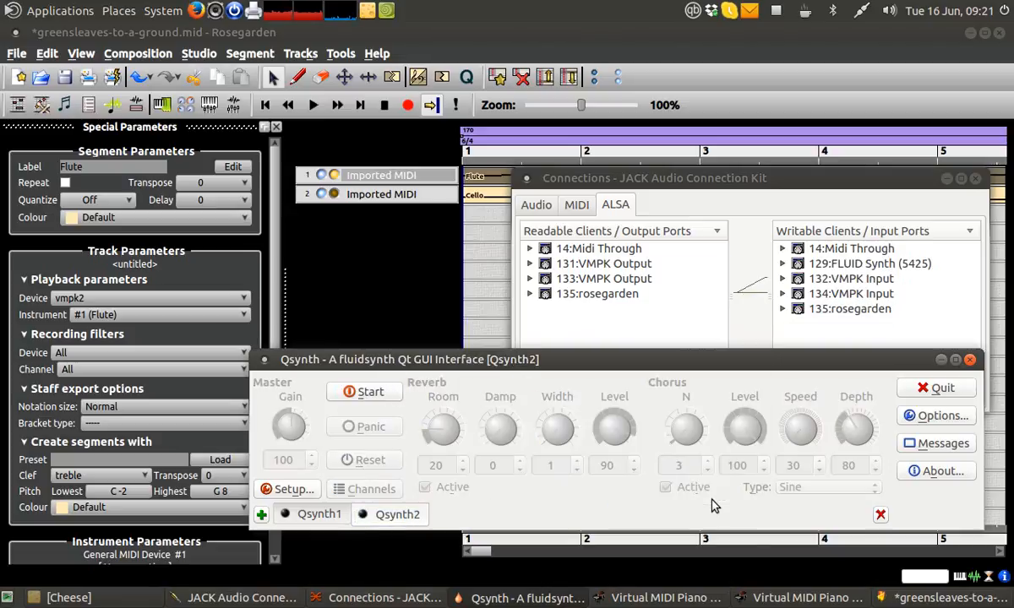
left_click_drag(714, 359, 734, 414)
left_click_drag(770, 178, 794, 169)
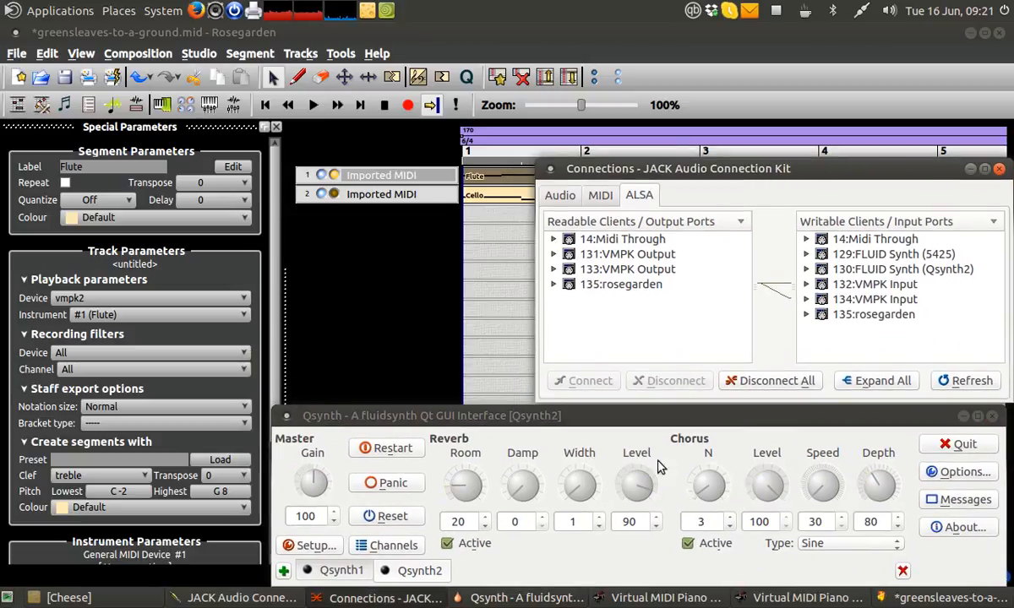
Connect ALSA output 131:VMPK Output to 129:FLUID Synth (5425), and 133:VMPK Output to 130:FLUID Synth (Qsynth2).
left_click(390, 305)
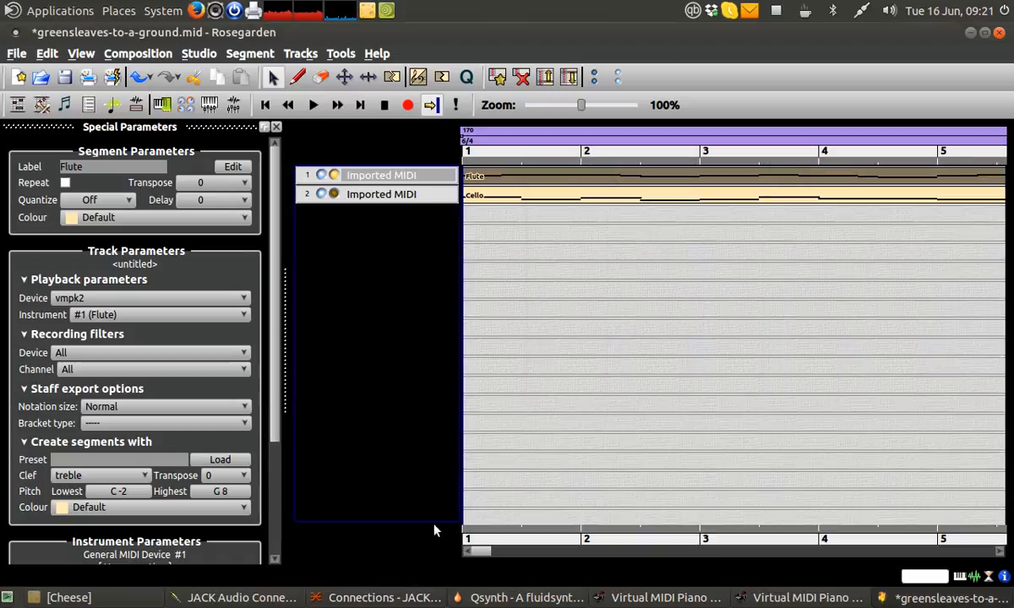
left_click(417, 603)
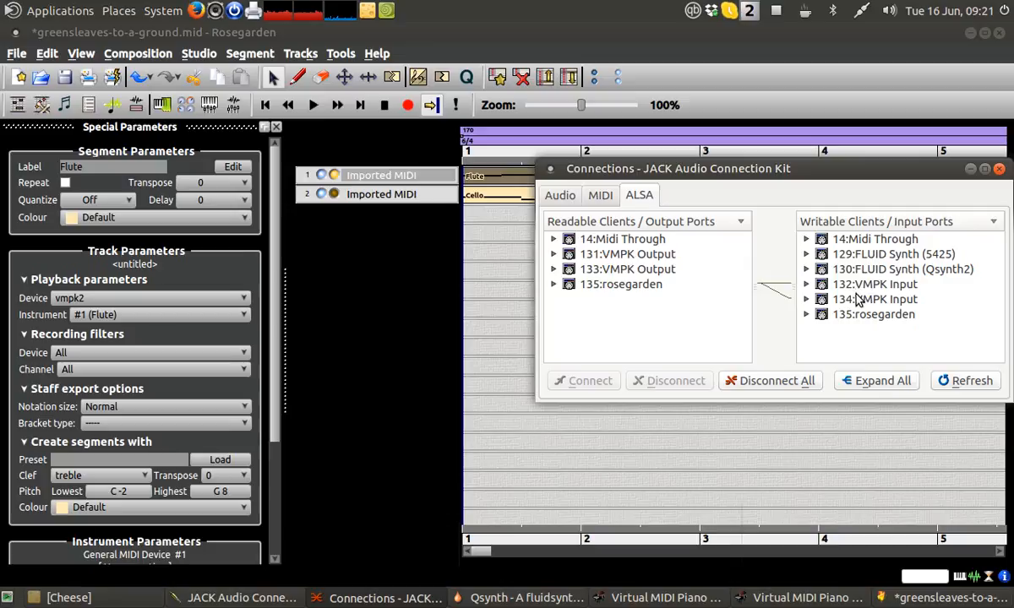
left_click(591, 254)
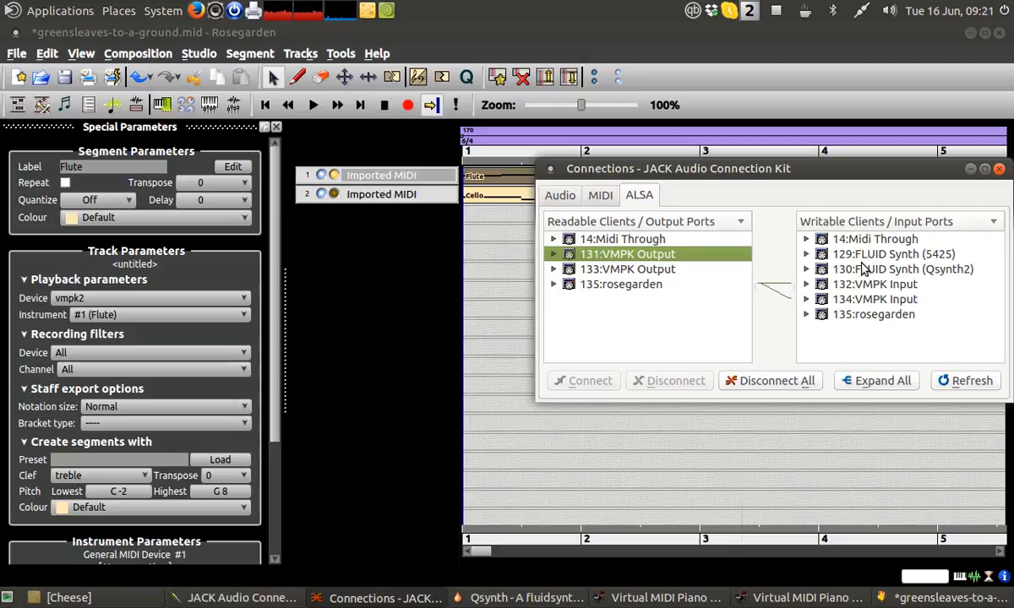
left_click(813, 254)
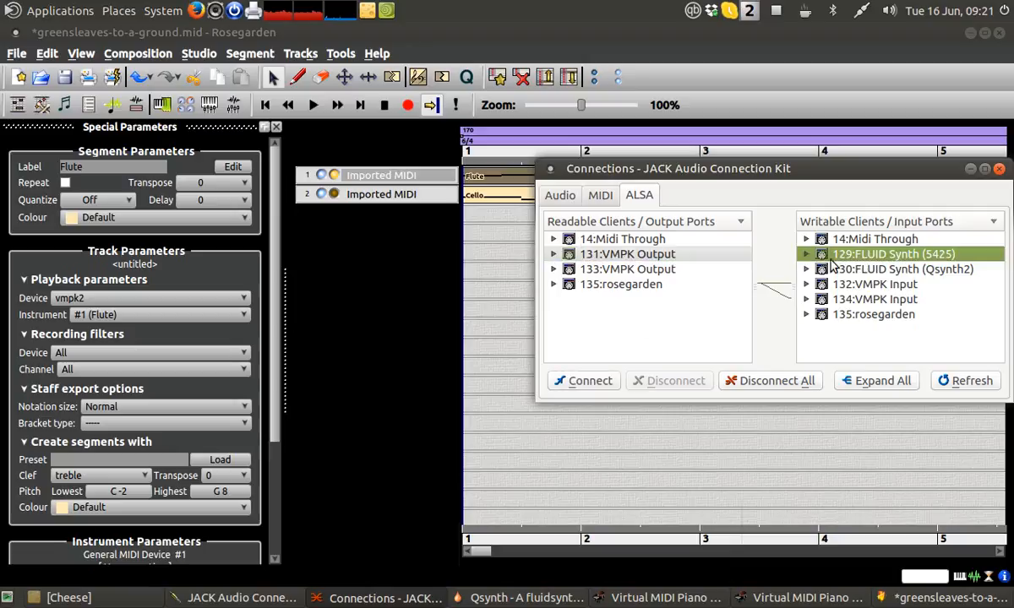
left_click(583, 380)
left_click(621, 268)
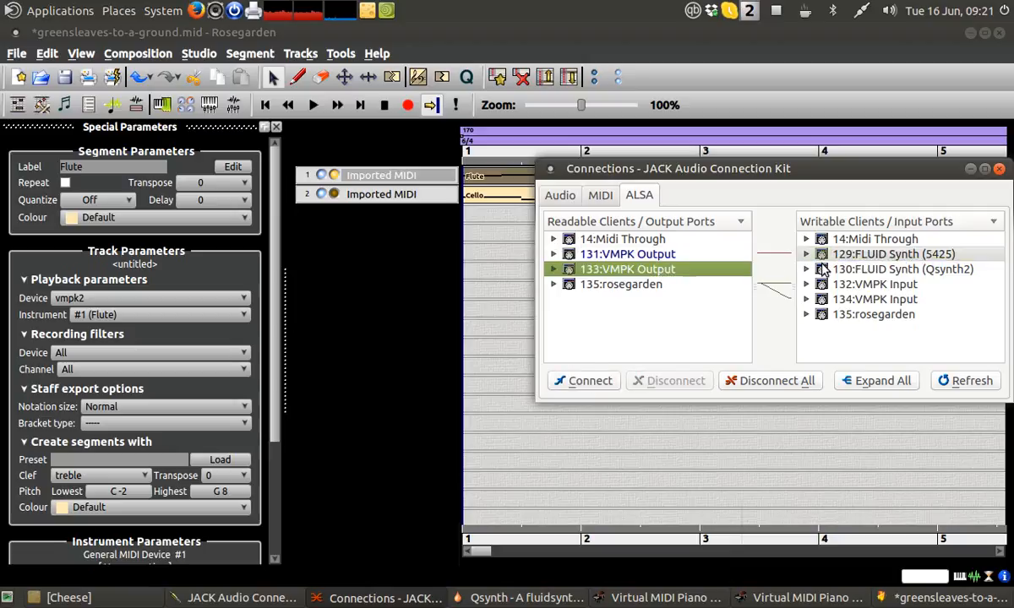
left_click(820, 269)
left_click(589, 381)
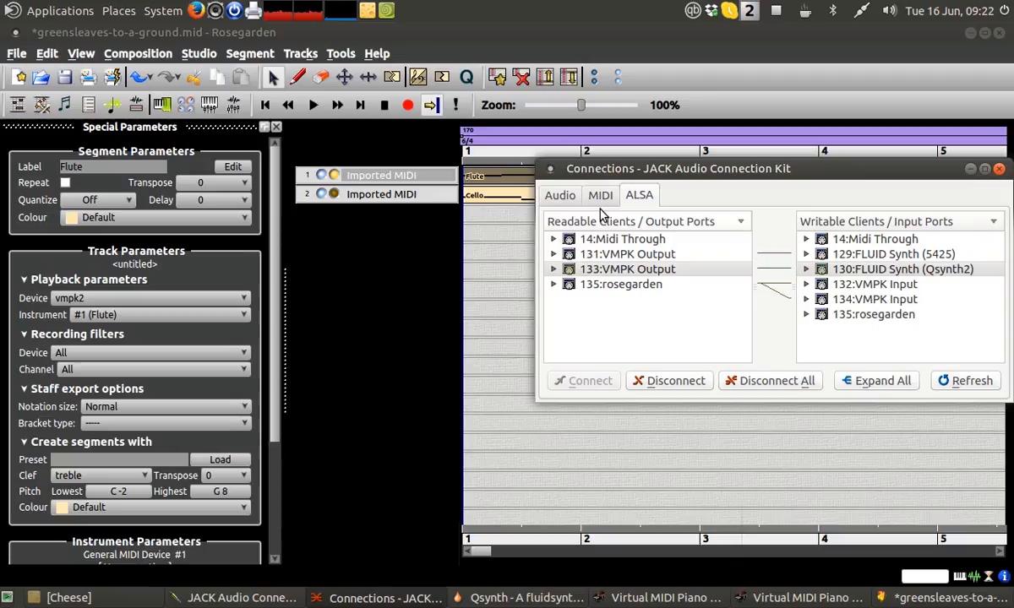
Connect the qsynth audio output to the system input in the JACK audio connections.
left_click(556, 195)
left_click(598, 254)
left_click(832, 270)
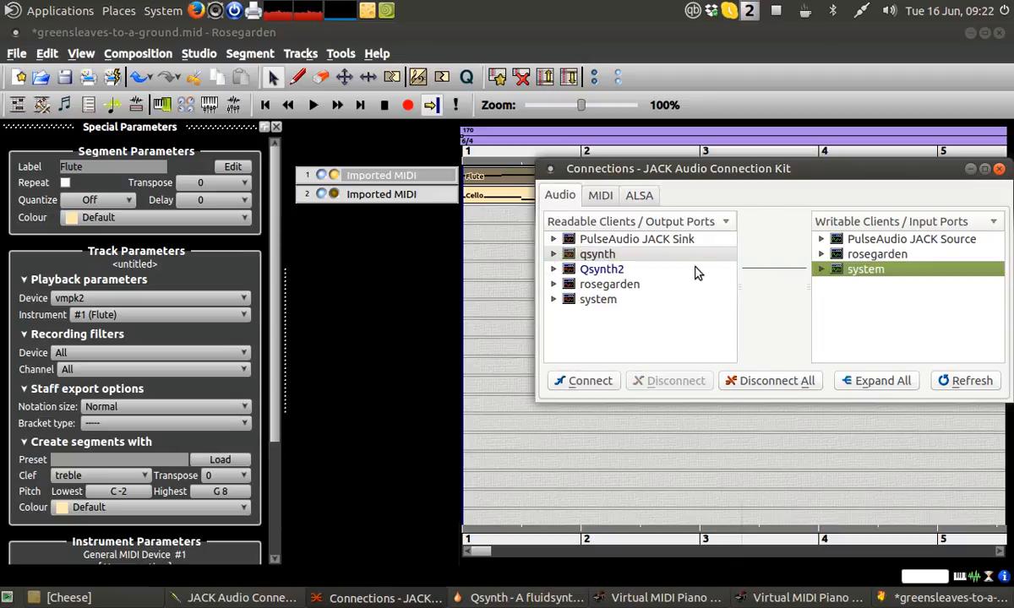
left_click(560, 383)
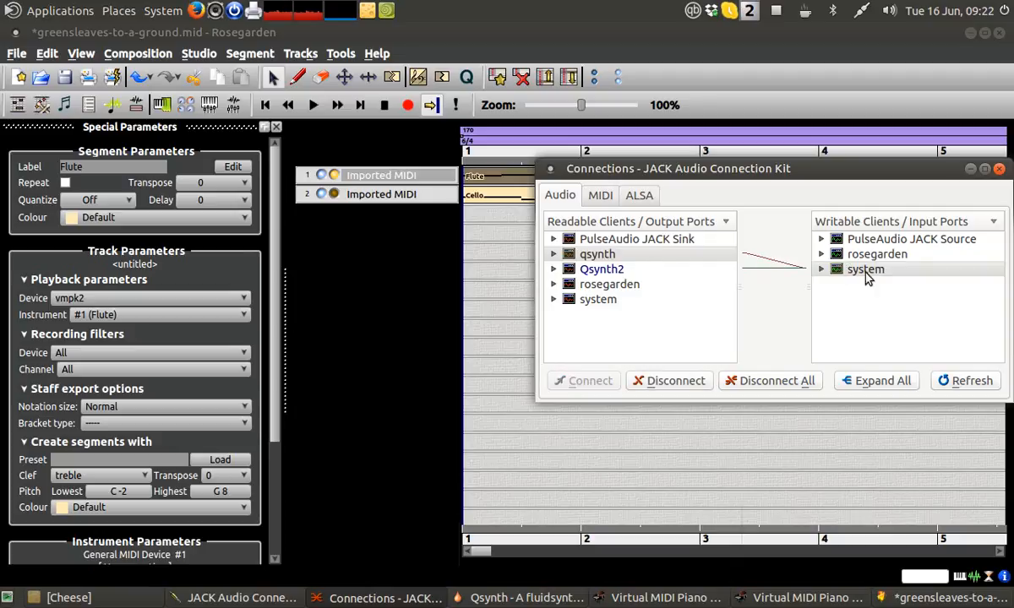
left_click_drag(711, 169, 703, 209)
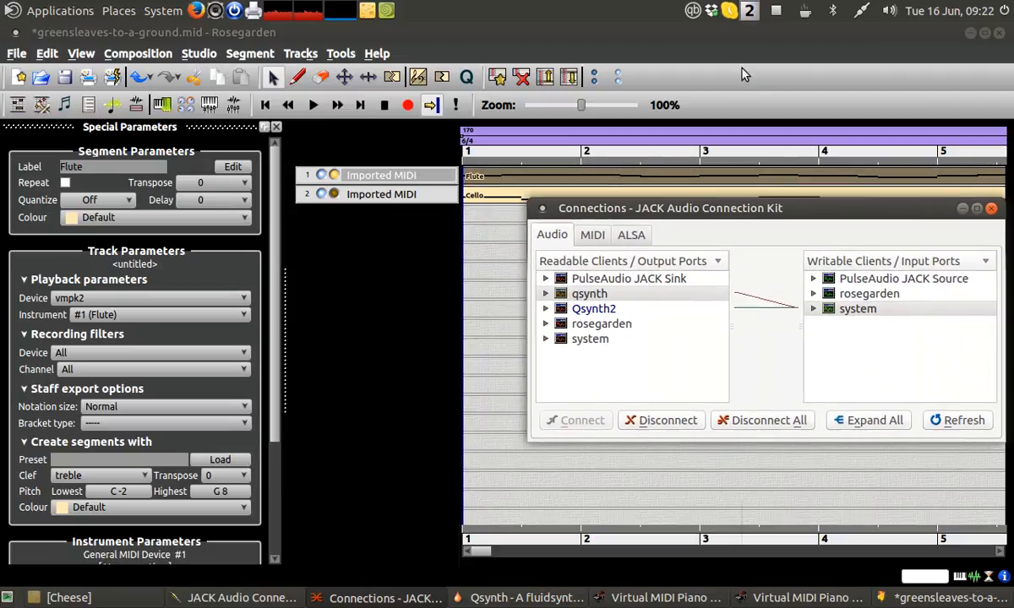
Examine the instrument choices for track 1 in Rosegarden and the ports that the vmpk1 and vmpk2 playback devices send to.
left_click(744, 40)
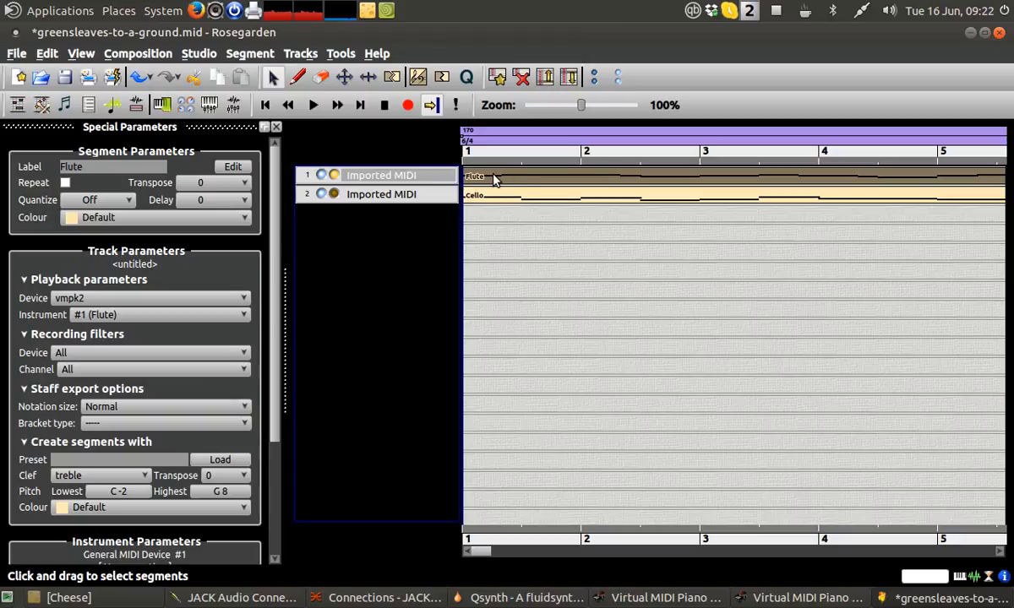
right_click(427, 180)
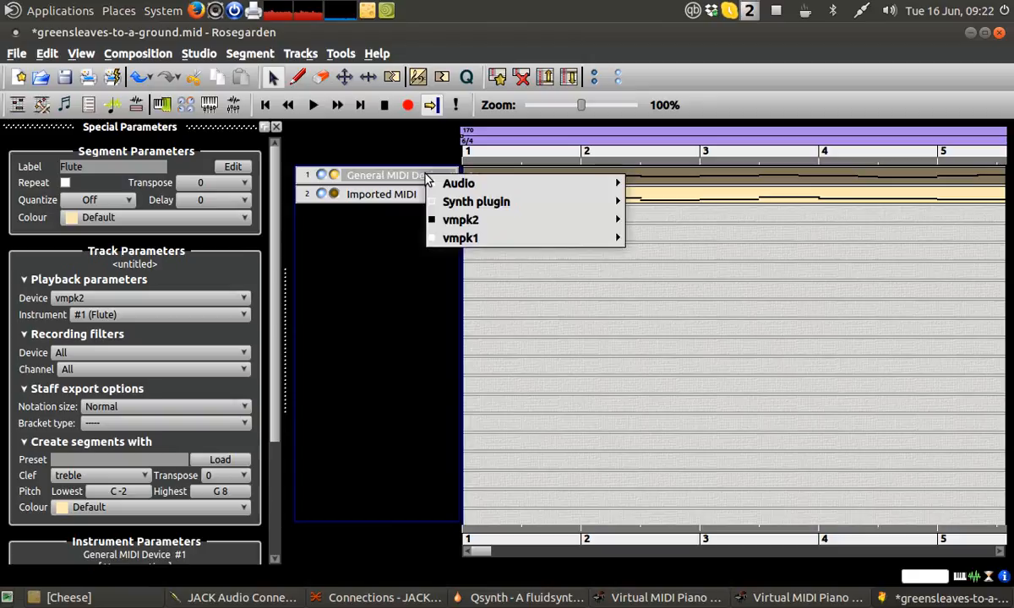
mouse_move(454, 225)
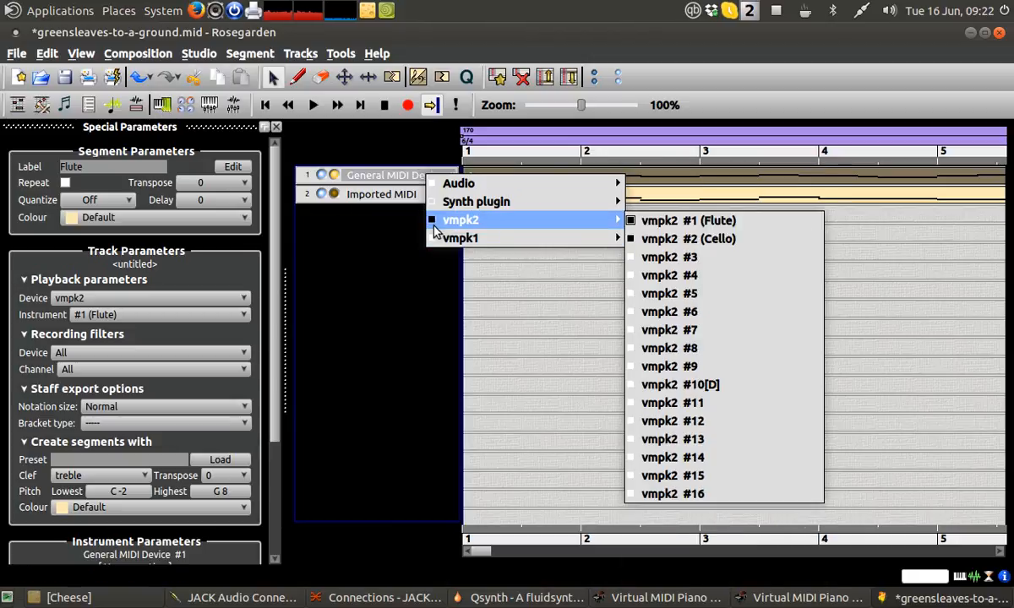
left_click(408, 178)
left_click(408, 177)
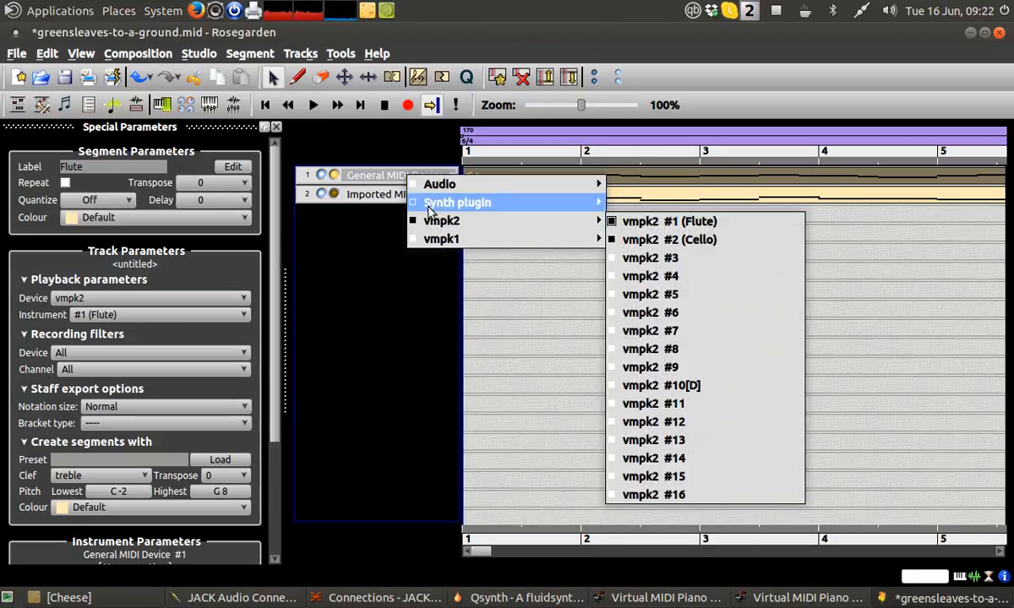
mouse_move(448, 202)
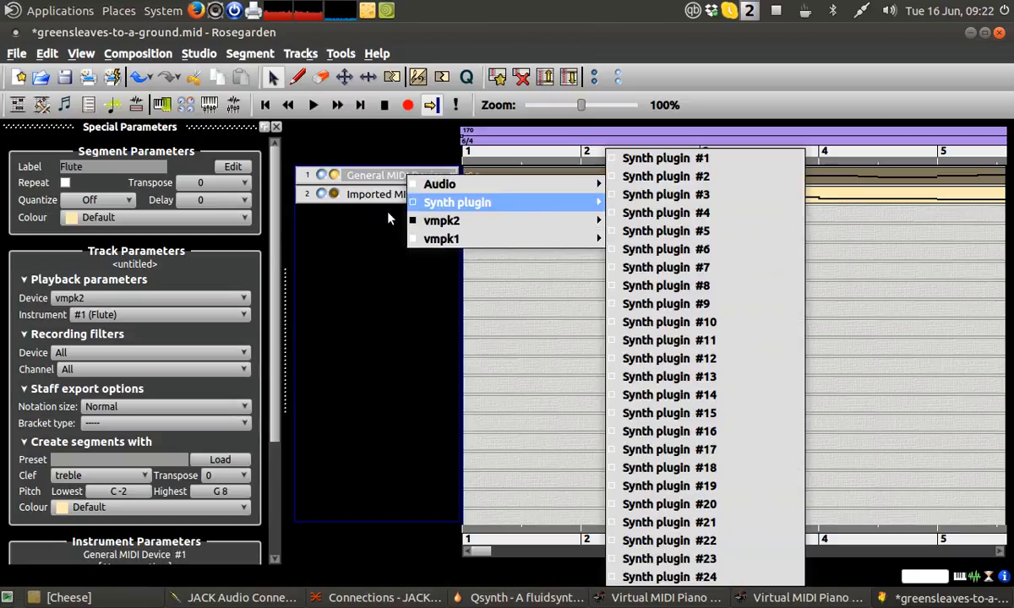
left_click(163, 105)
left_click(164, 105)
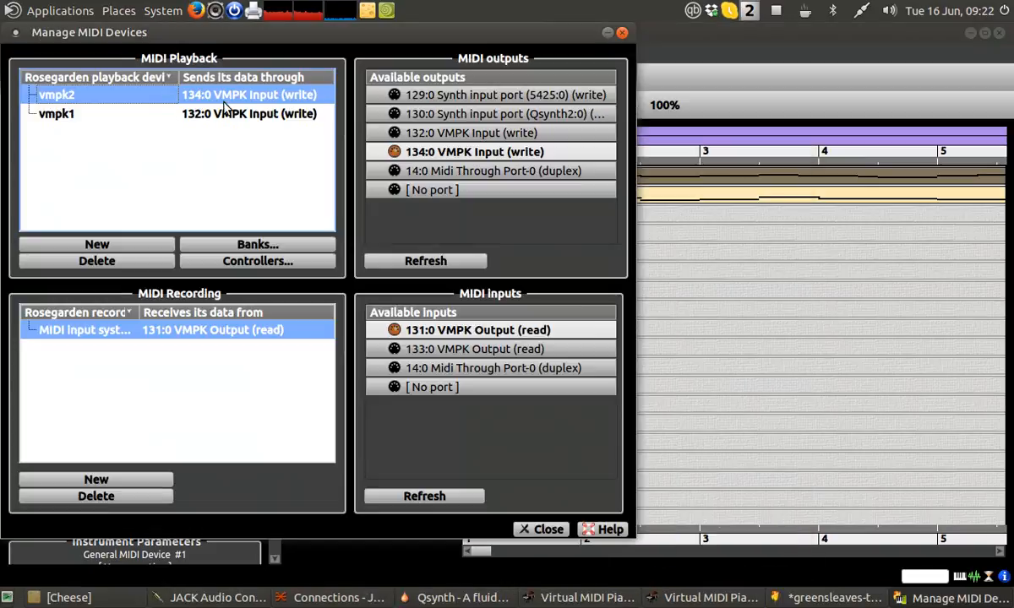
left_click(543, 529)
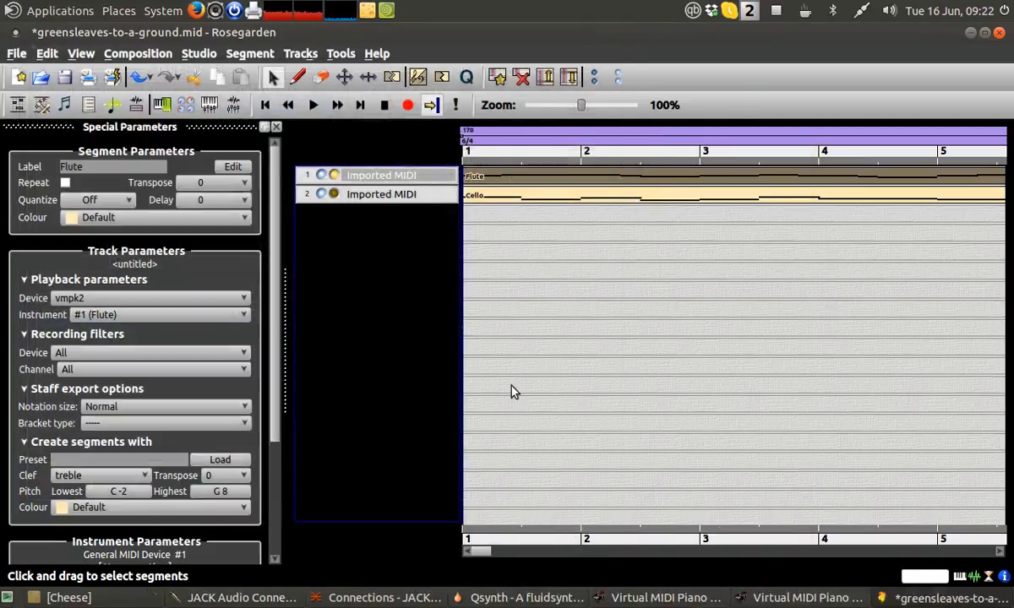
Assign track 1 to the instrument vmpk2 #1 (Flute).
right_click(424, 179)
mouse_move(460, 221)
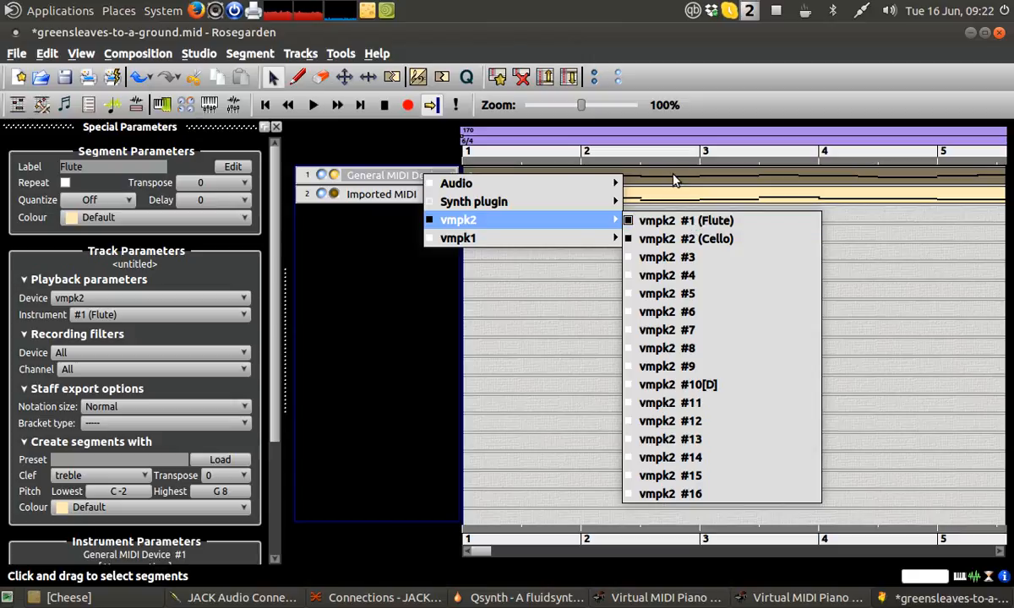
left_click(678, 222)
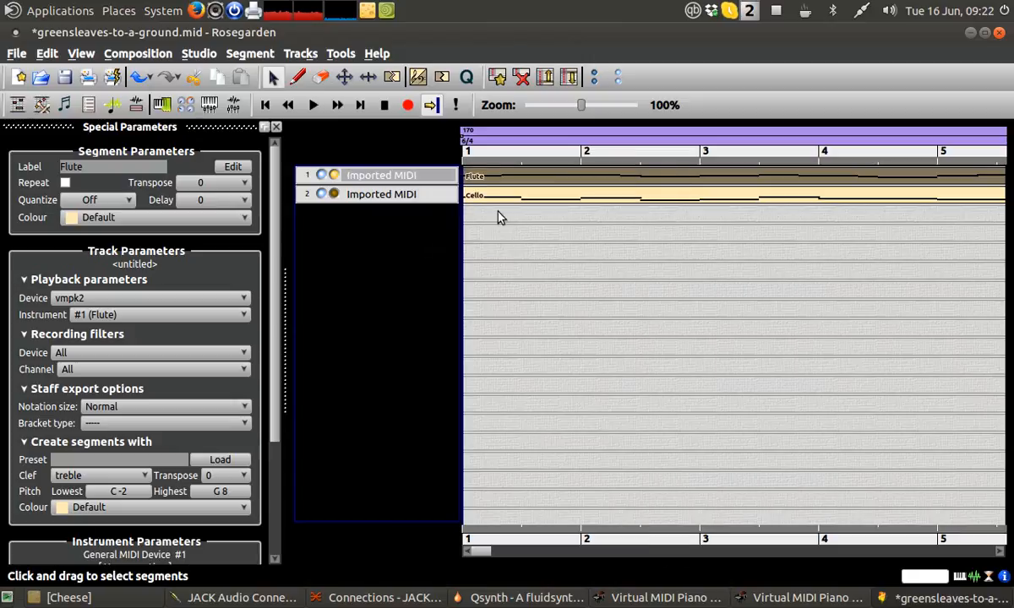
Assign track 2, the Cello track, to the instrument vmpk1 #1.
left_click(421, 199)
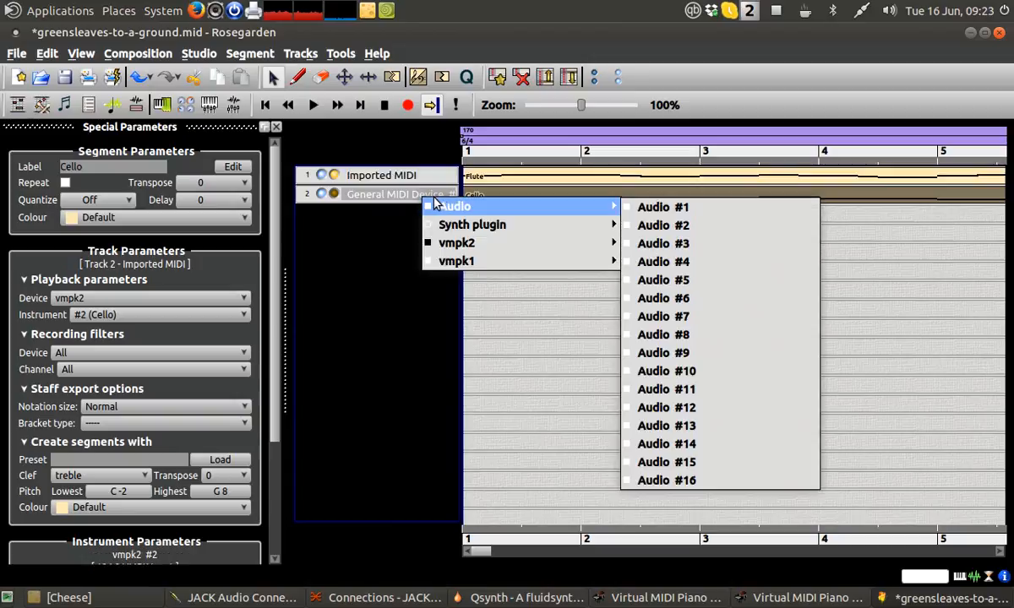
mouse_move(452, 263)
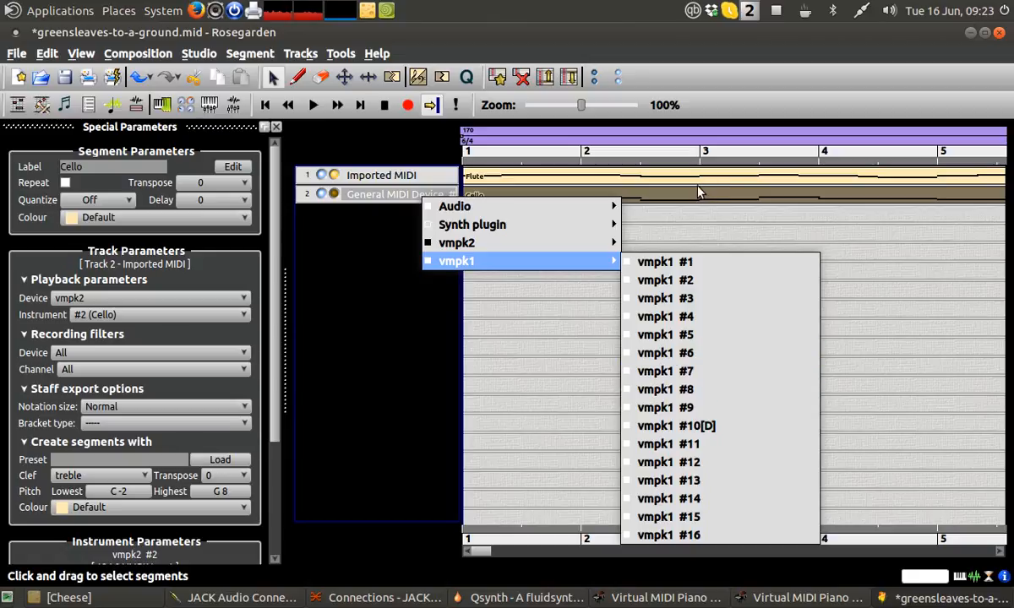
mouse_move(459, 245)
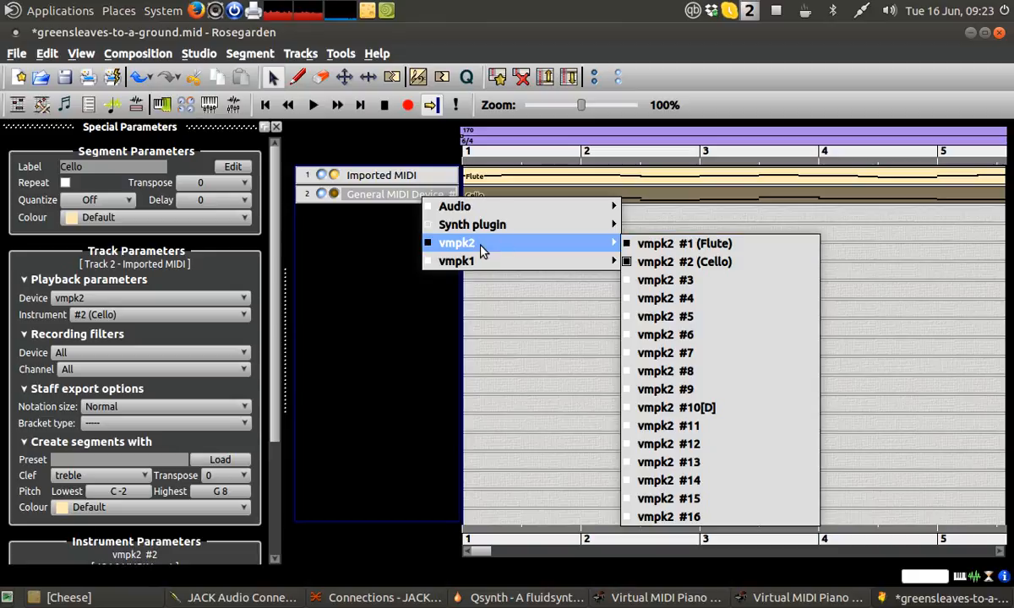
mouse_move(480, 263)
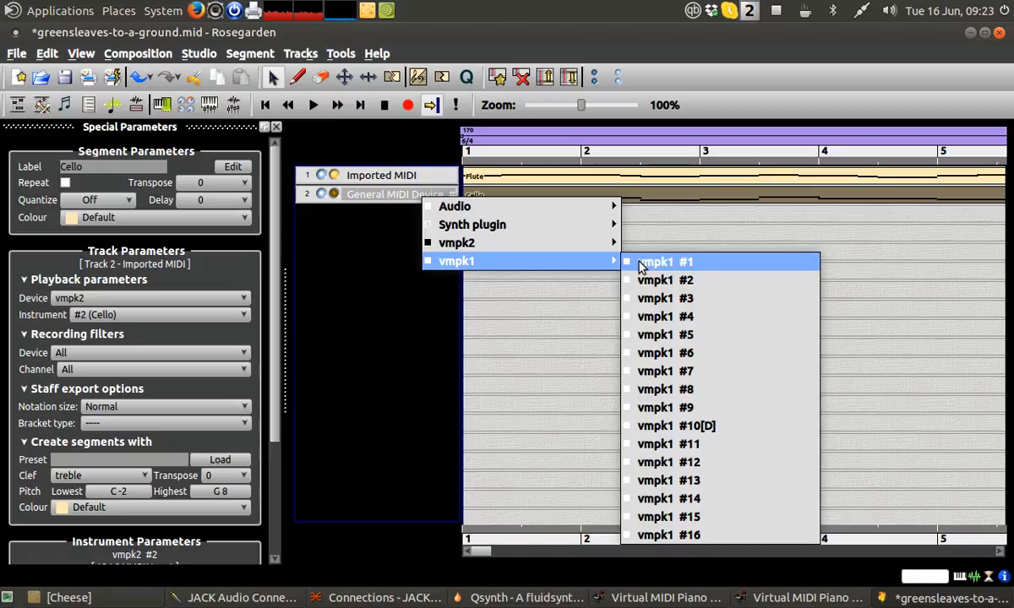
left_click(707, 267)
Check which playback instruments are assigned to track 1 and track 2.
left_click(421, 185)
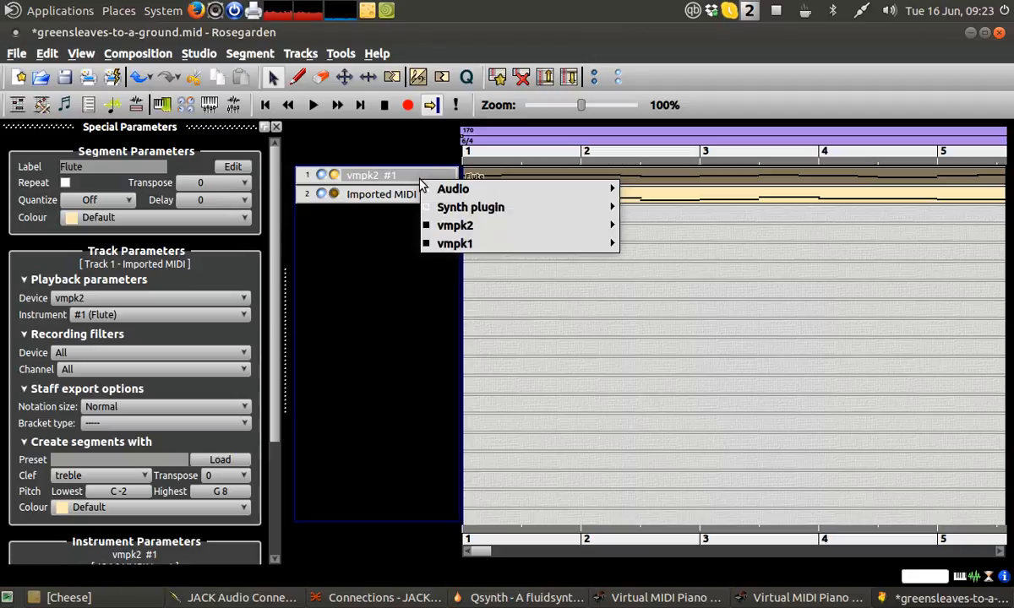
mouse_move(456, 226)
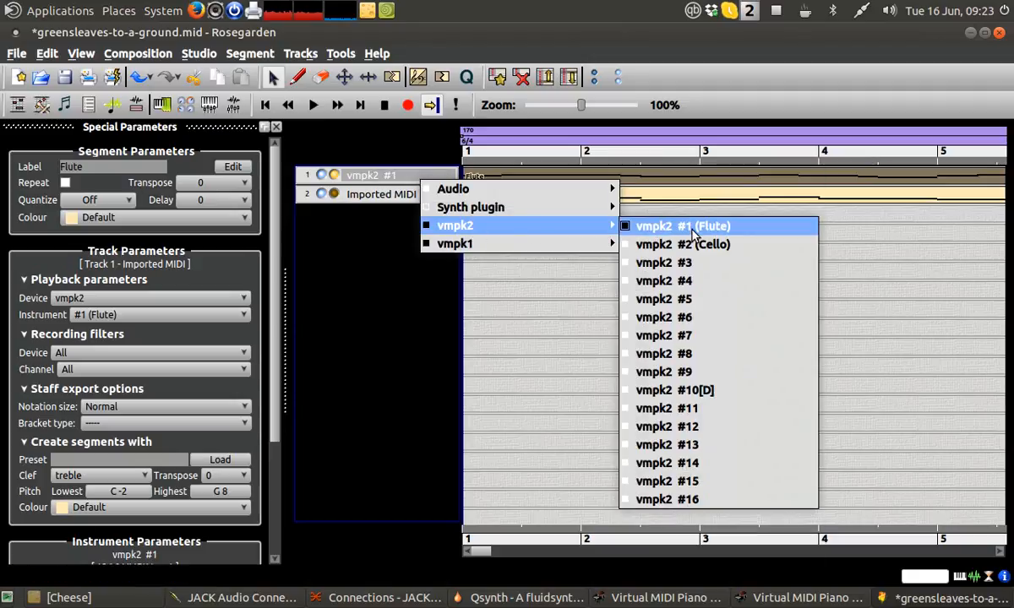
left_click(509, 30)
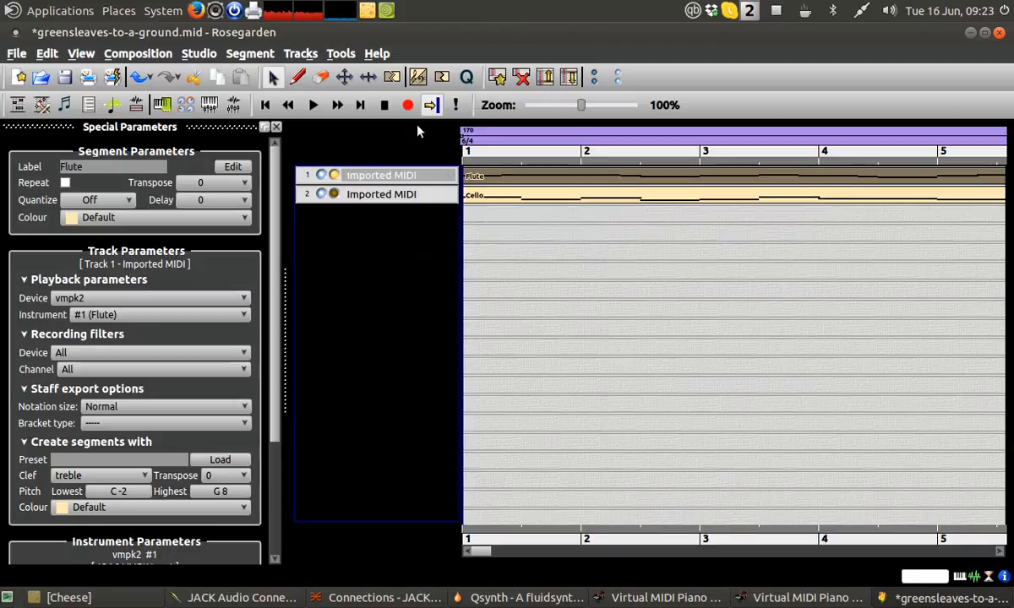
right_click(429, 201)
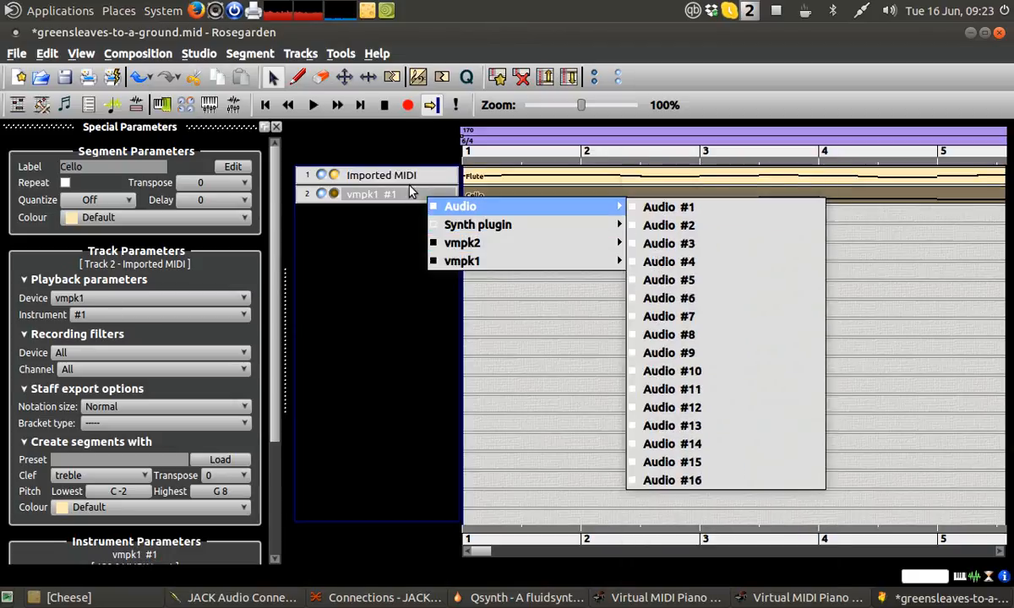
left_click(393, 180)
Reselect the instrument vmpk2 #1 (Flute) for track 1 and vmpk1 #1 for track 2.
right_click(393, 180)
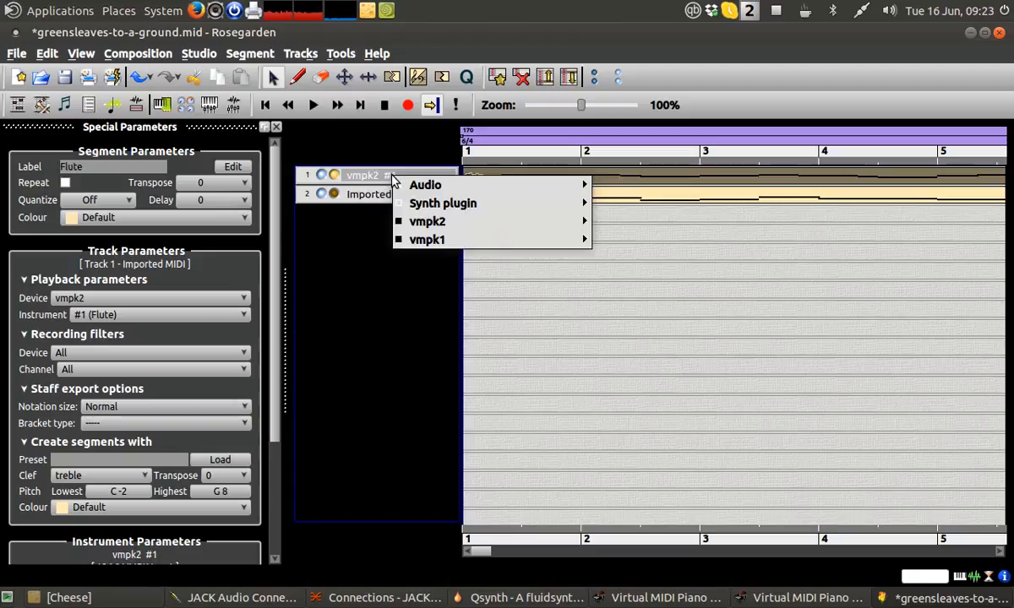
mouse_move(418, 207)
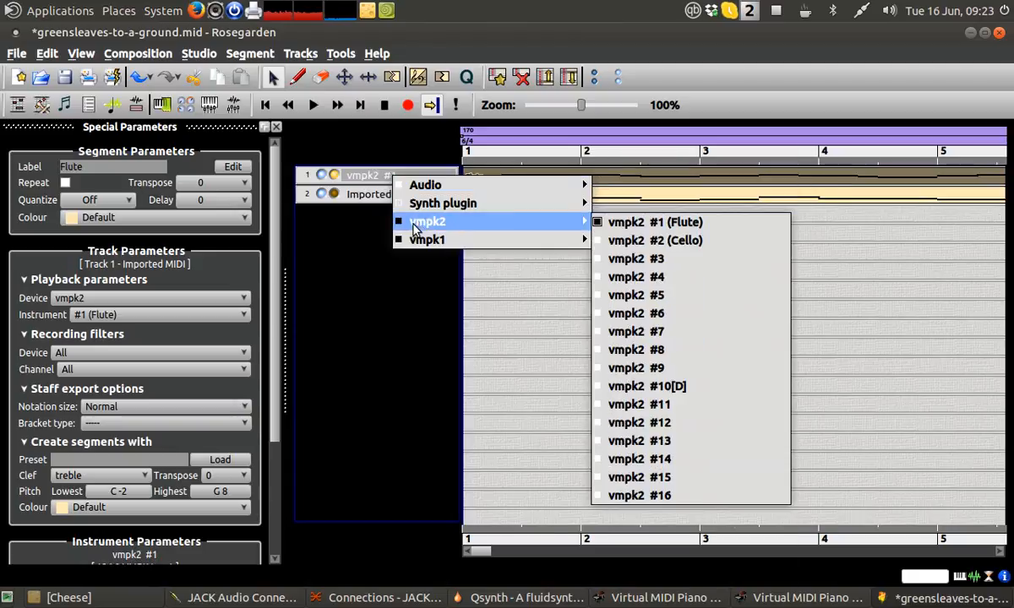
mouse_move(549, 220)
left_click(657, 222)
left_click(403, 196)
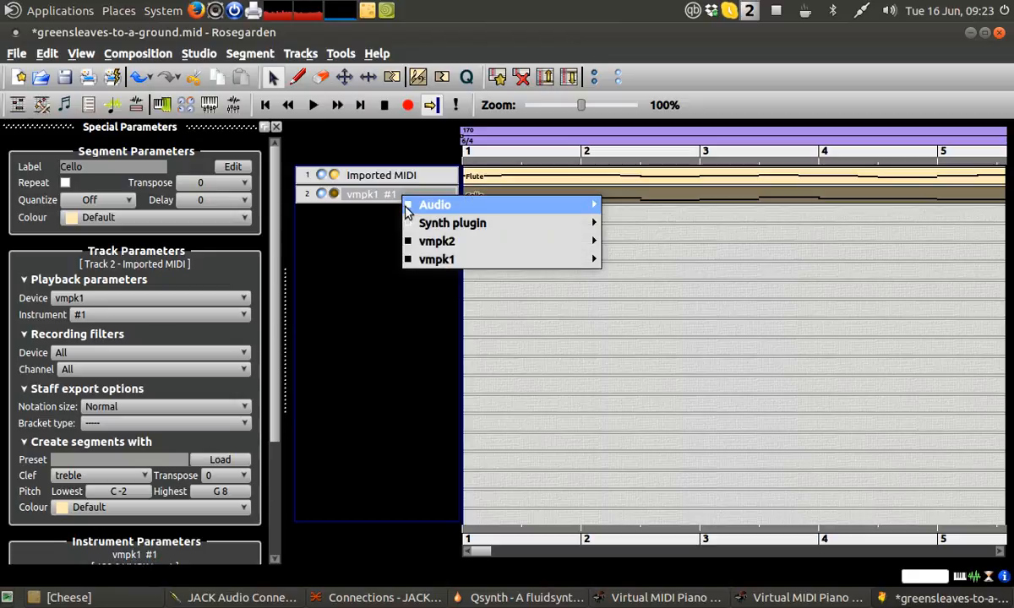
mouse_move(422, 261)
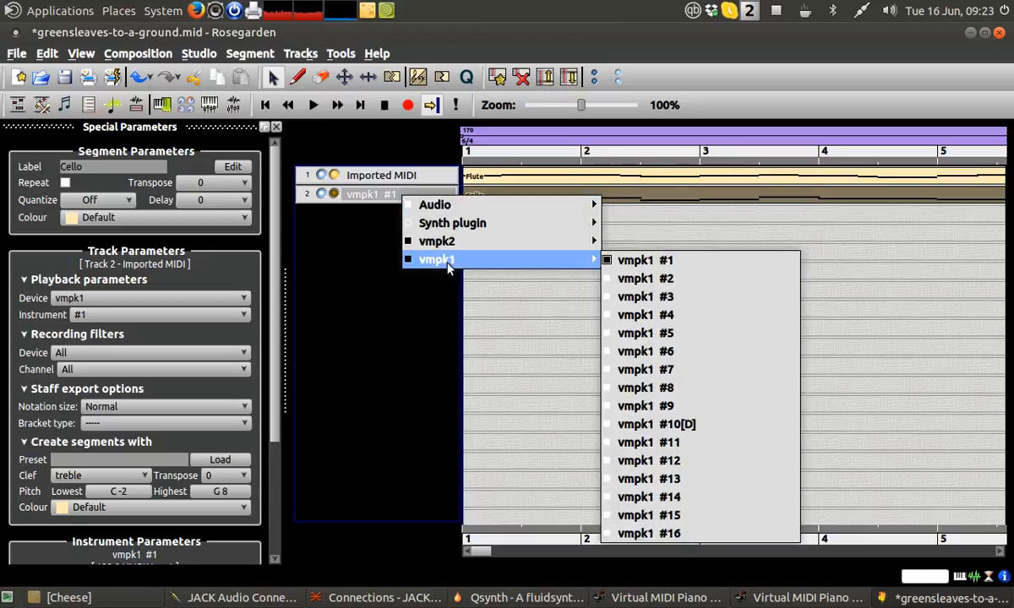
left_click(646, 262)
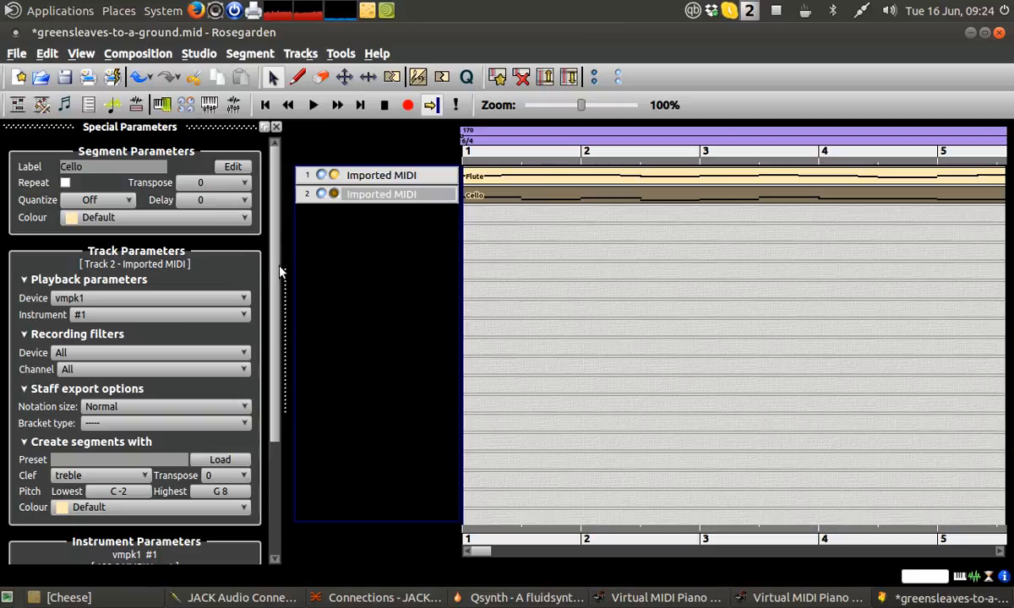
Set the channel of track 2's instrument to fixed in its instrument parameters.
left_click_drag(278, 273, 253, 388)
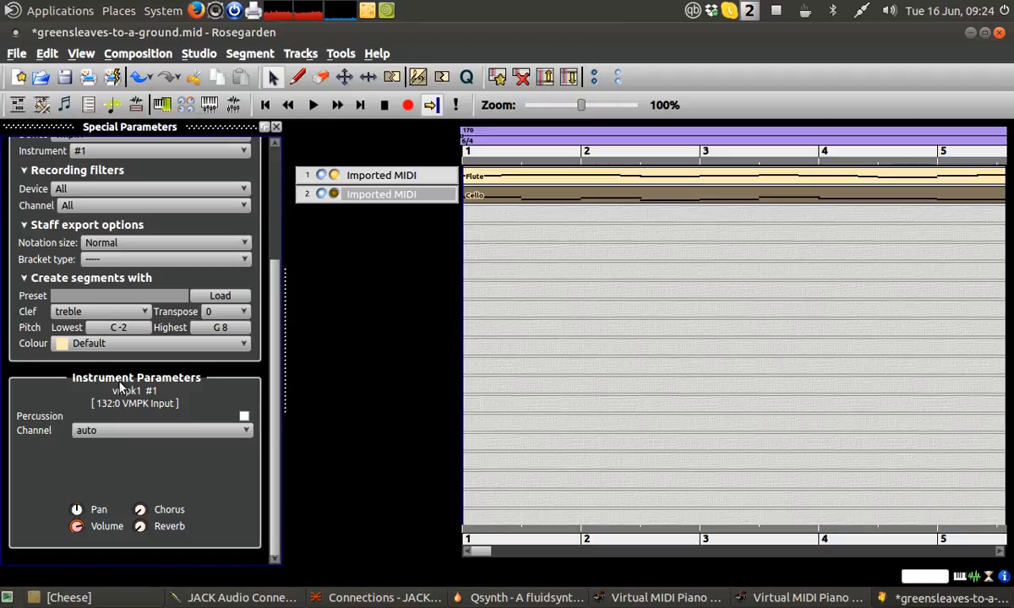
left_click(203, 431)
left_click(188, 456)
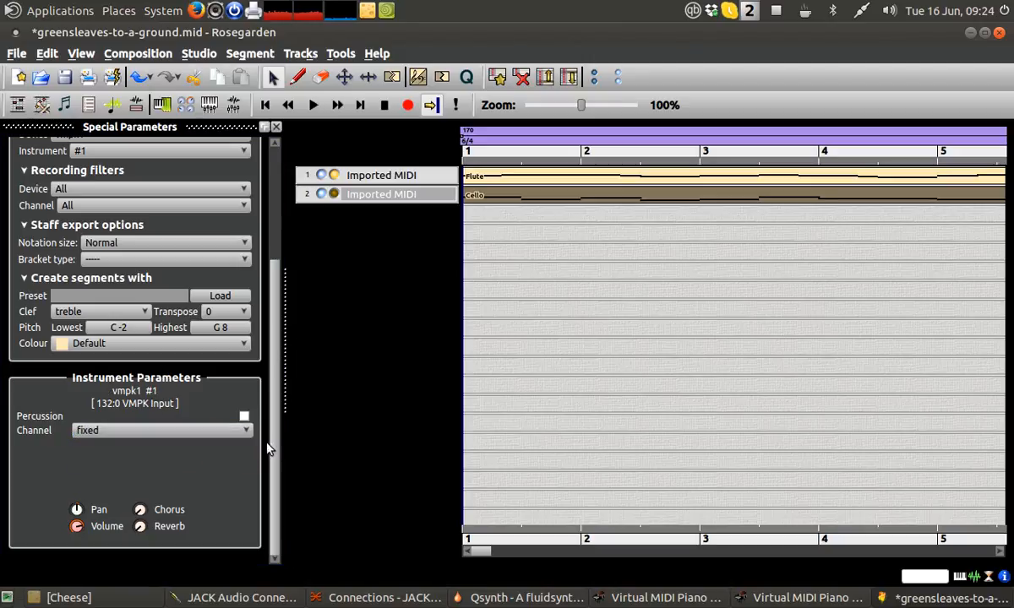
left_click_drag(275, 422, 272, 296)
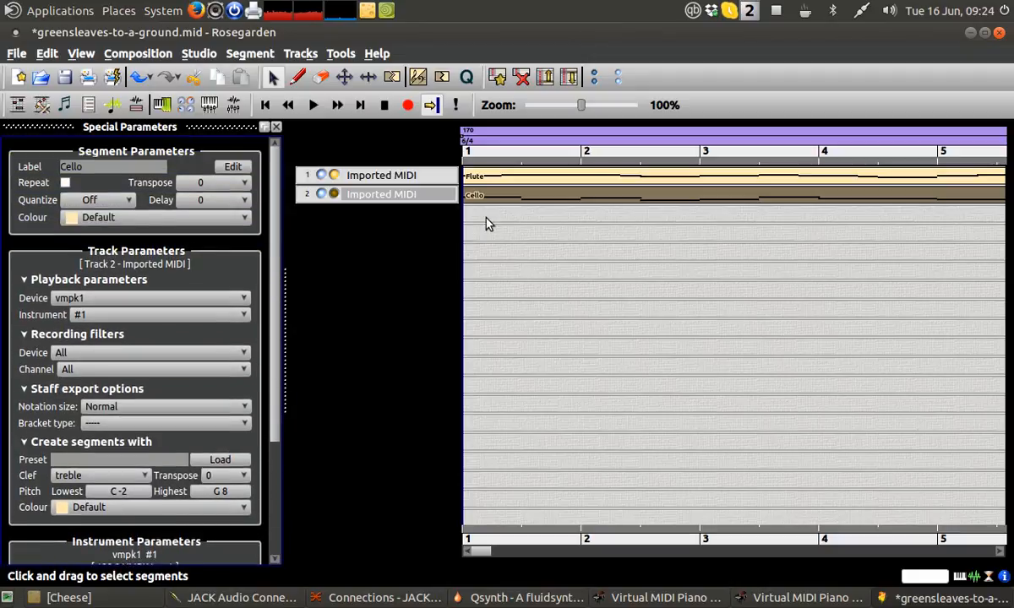
Switch to Qsynth, examine the channel list of the Qsynth2 engine, and return to Rosegarden.
mouse_move(387, 602)
left_click(520, 598)
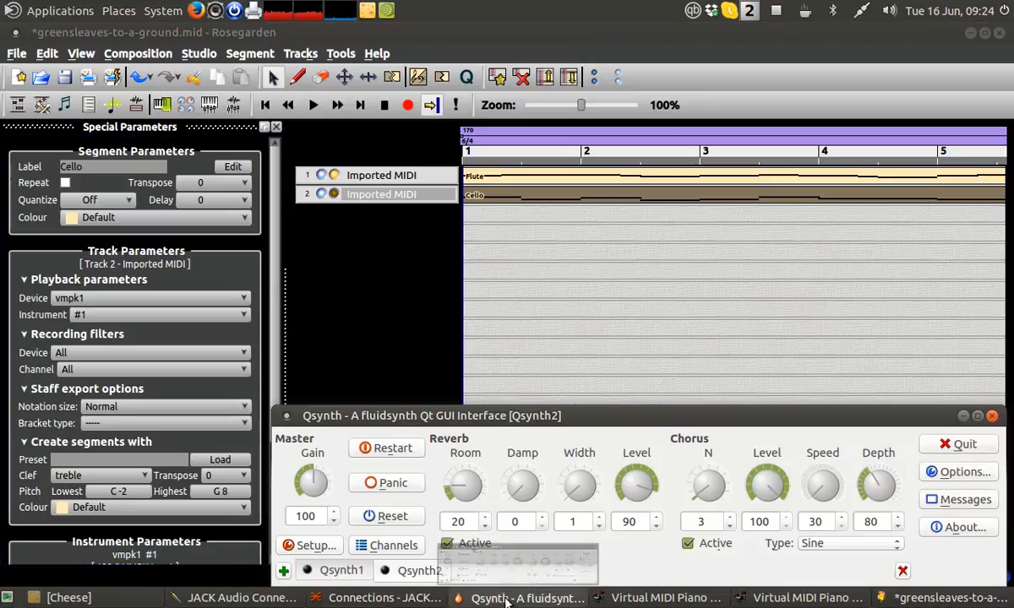
left_click(395, 544)
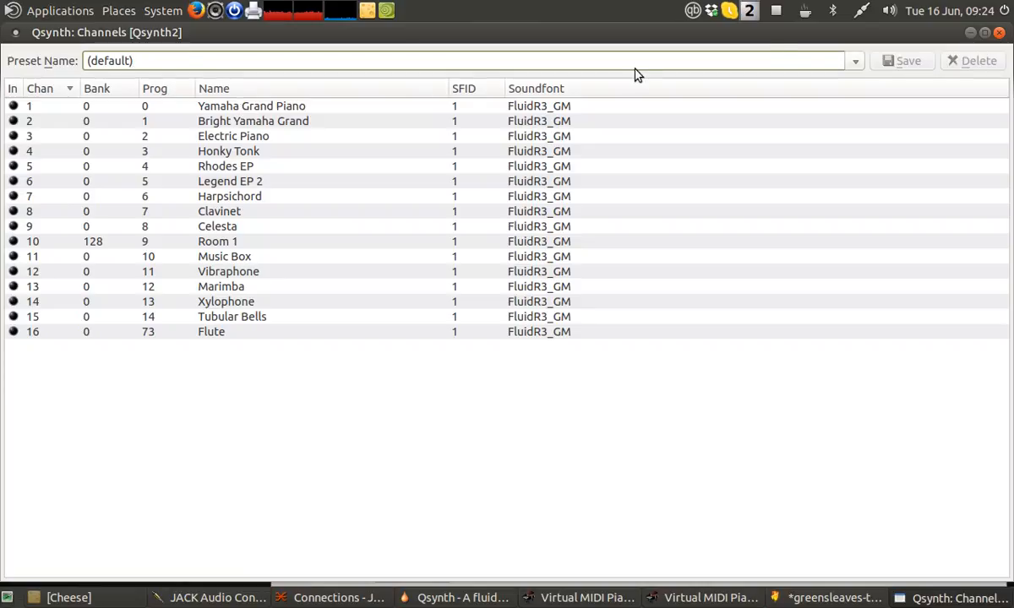
left_click(999, 32)
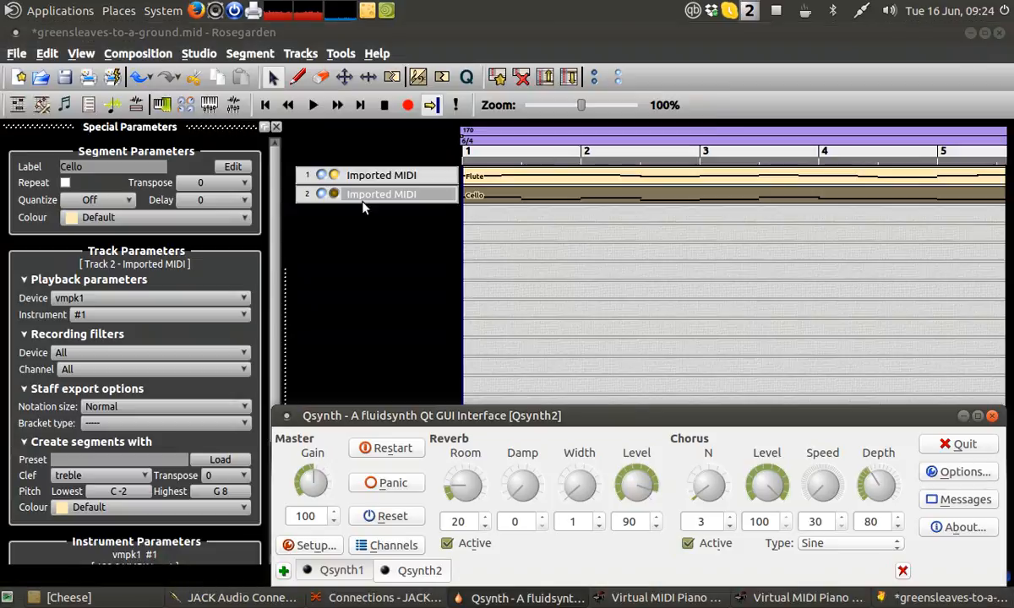
left_click(376, 244)
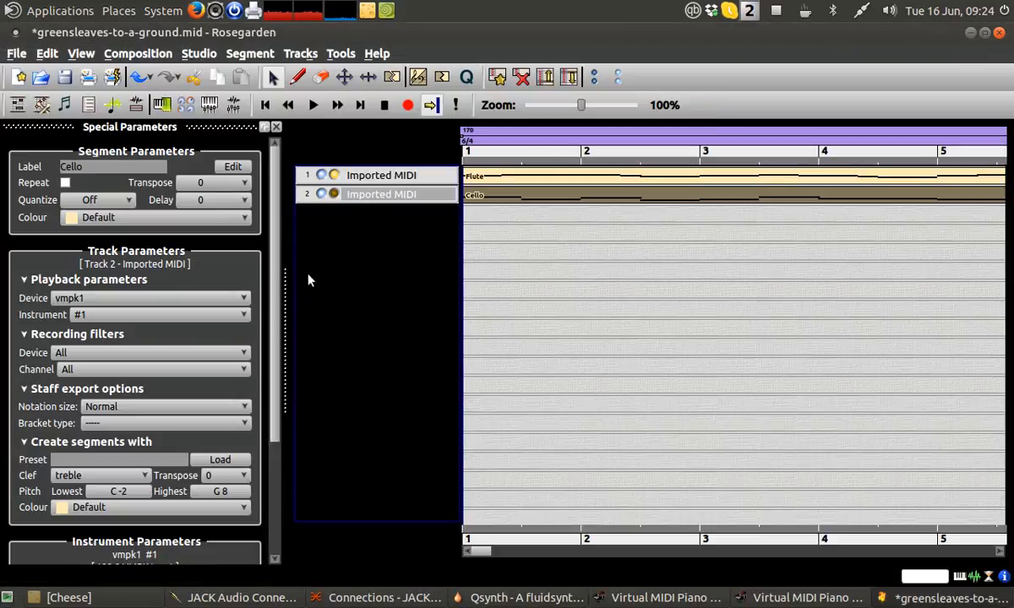
Review track 2's instrument parameters and the ports that the vmpk1 and vmpk2 playback devices send through.
left_click_drag(274, 336, 267, 443)
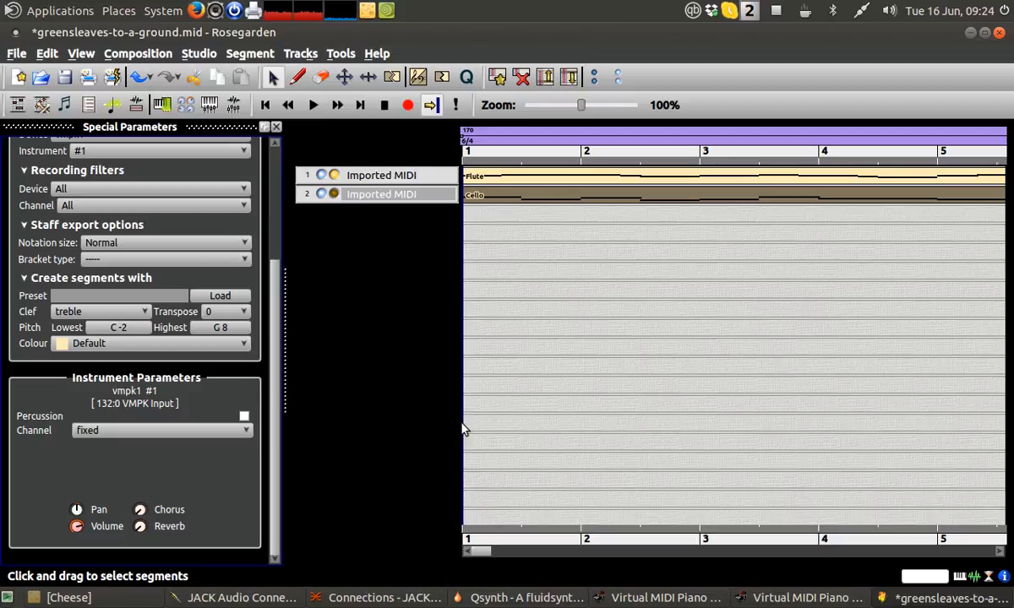
mouse_move(541, 602)
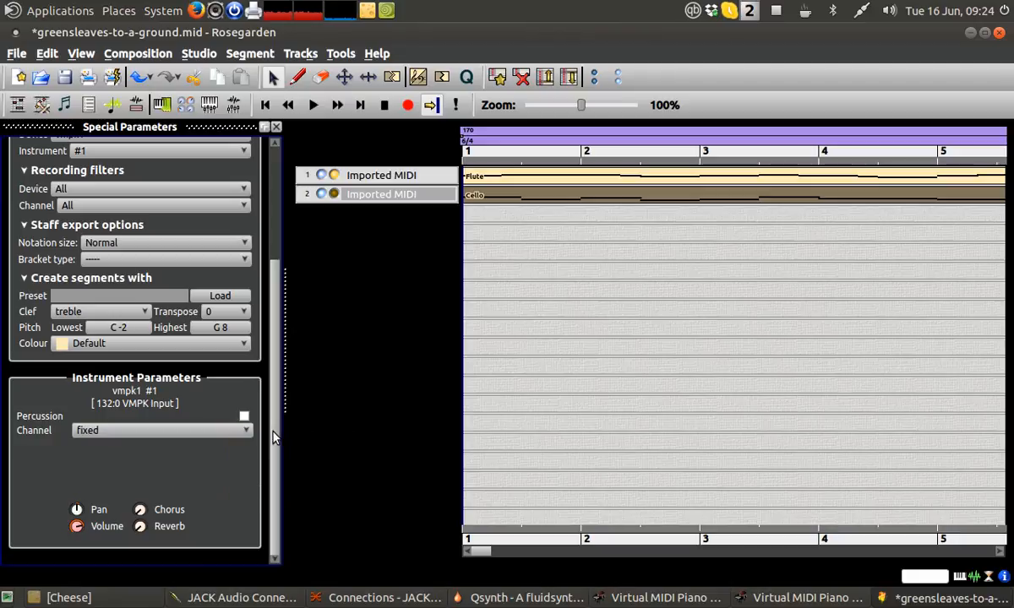
left_click_drag(276, 435, 285, 311)
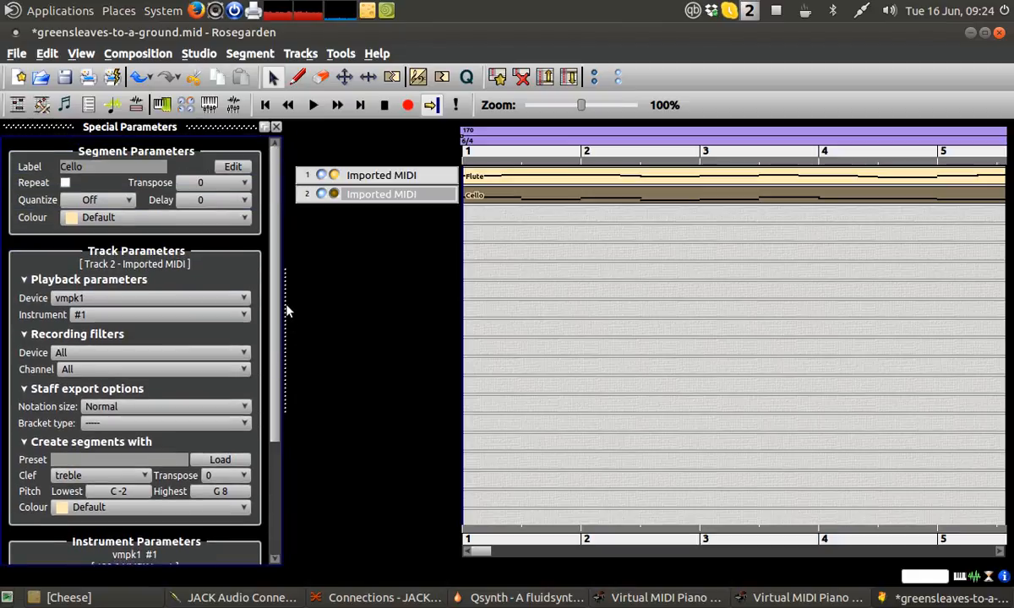
left_click(162, 105)
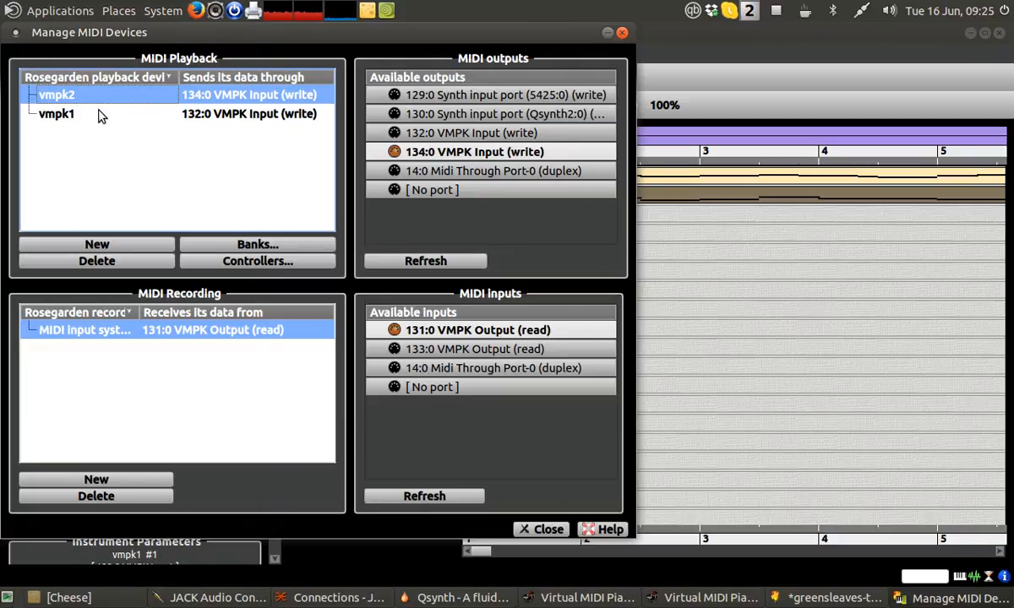
left_click(545, 529)
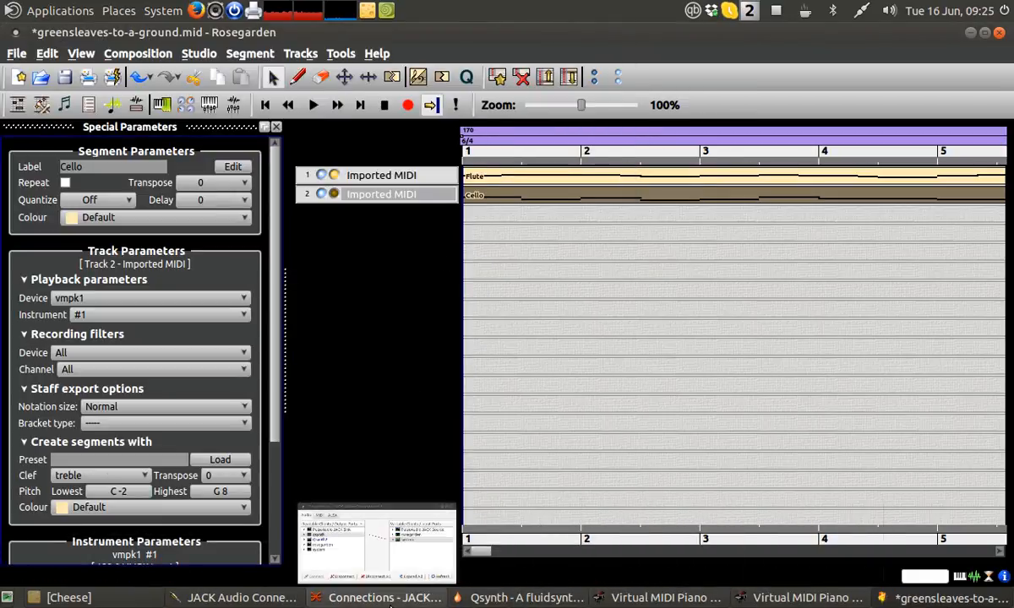
Switch to the JACK connections window, review its ALSA and audio connections, and return to Rosegarden.
left_click(371, 541)
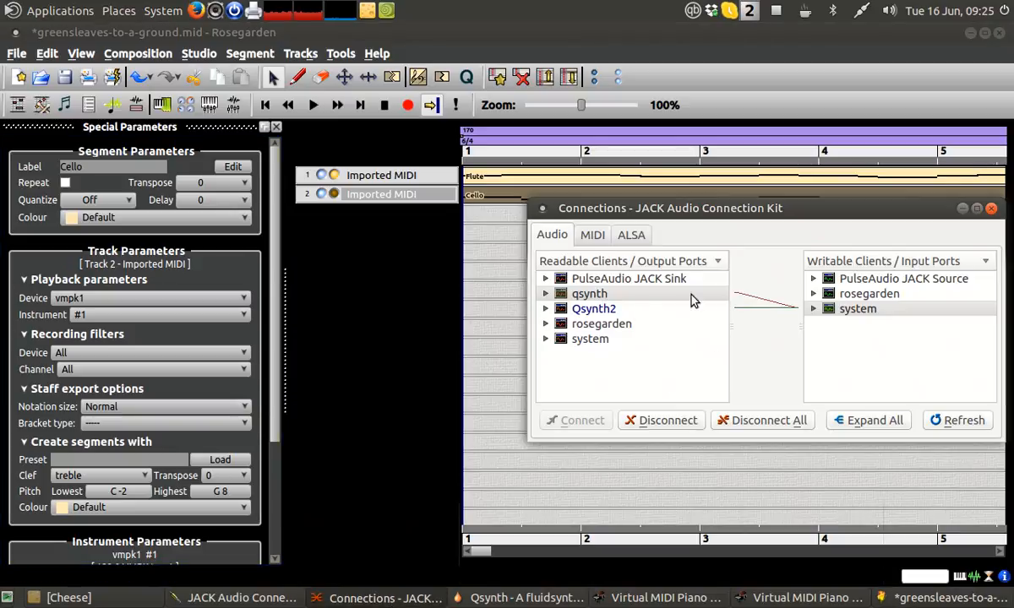
left_click(631, 235)
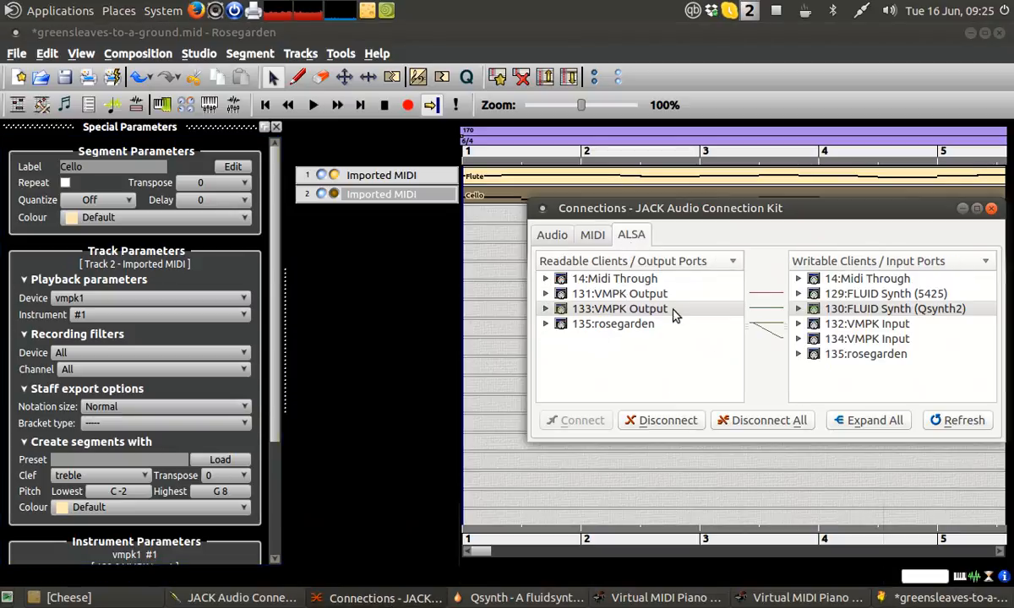
left_click(553, 237)
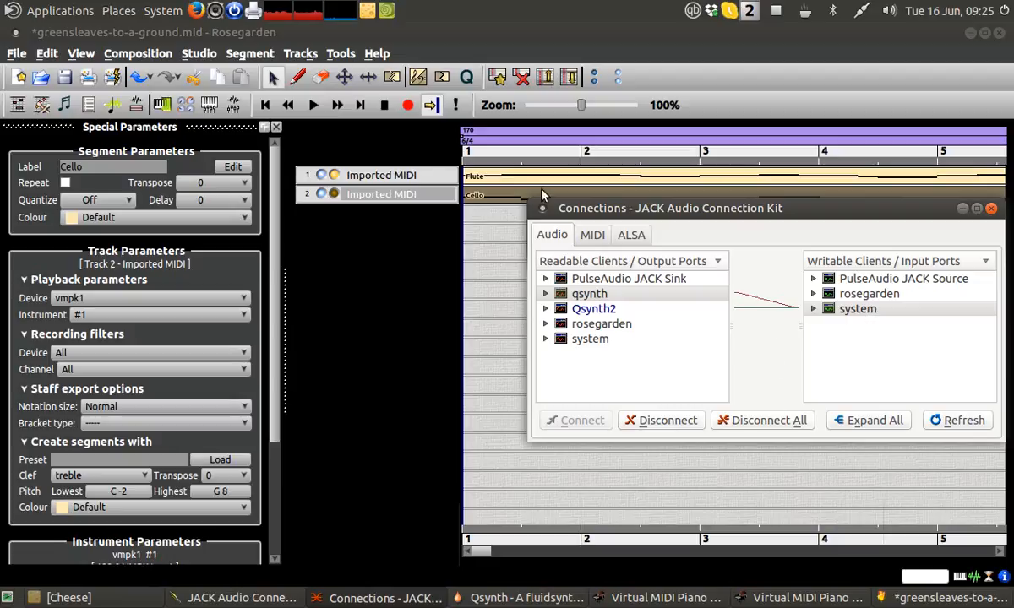
left_click(428, 50)
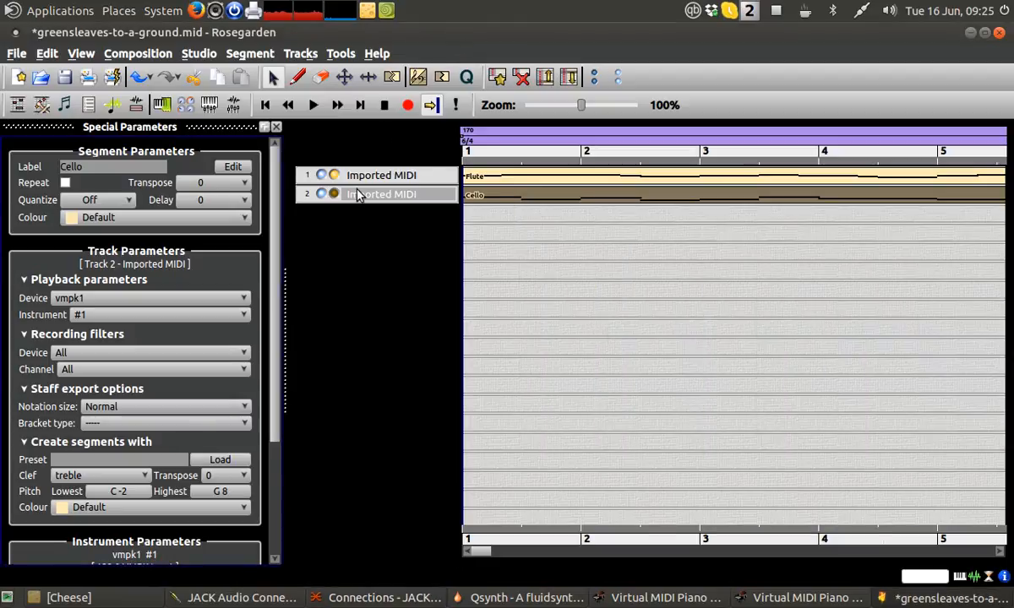
Review the vmpk2 instrument assignment of track 1 and the vmpk1 instrument assignment of track 2.
left_click(380, 179)
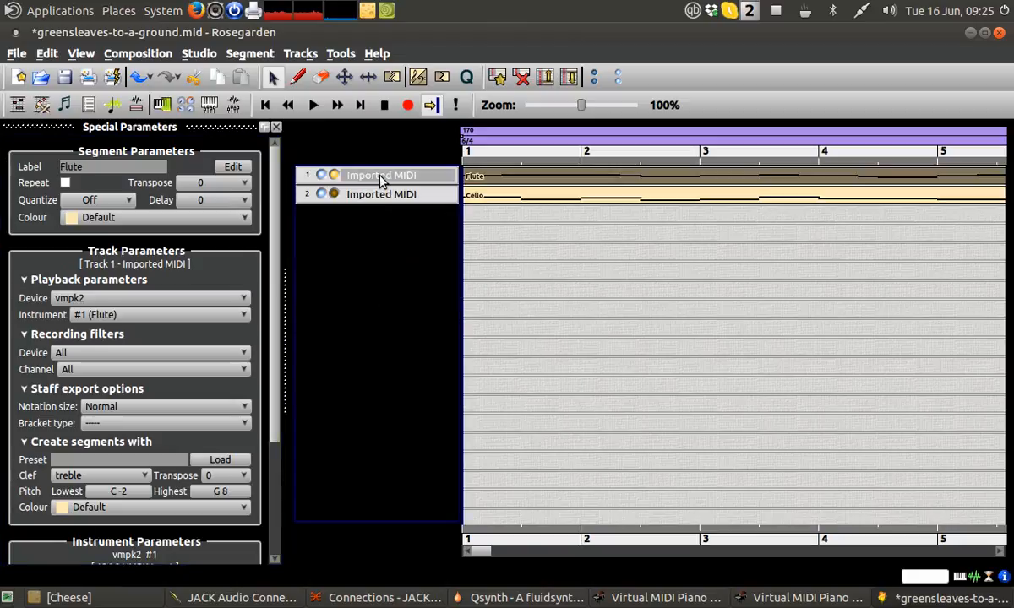
right_click(397, 179)
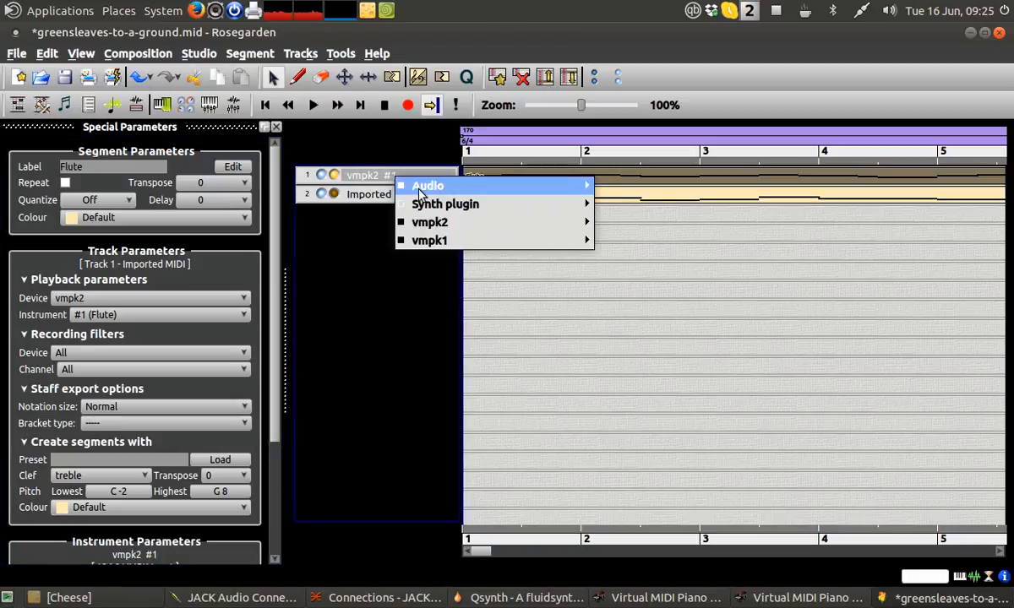
mouse_move(431, 226)
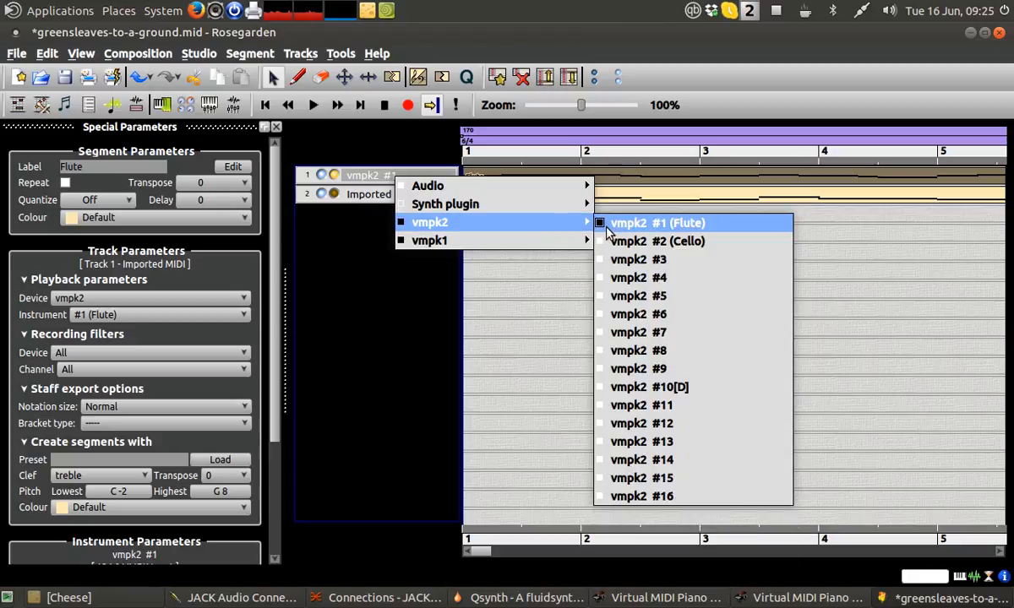
left_click(365, 211)
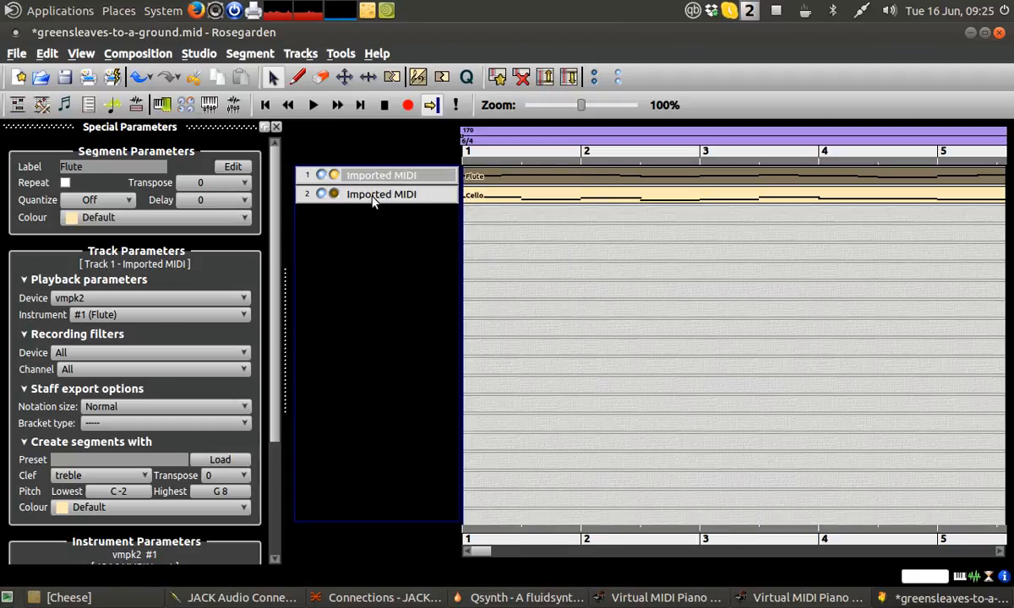
left_click(375, 199)
right_click(376, 199)
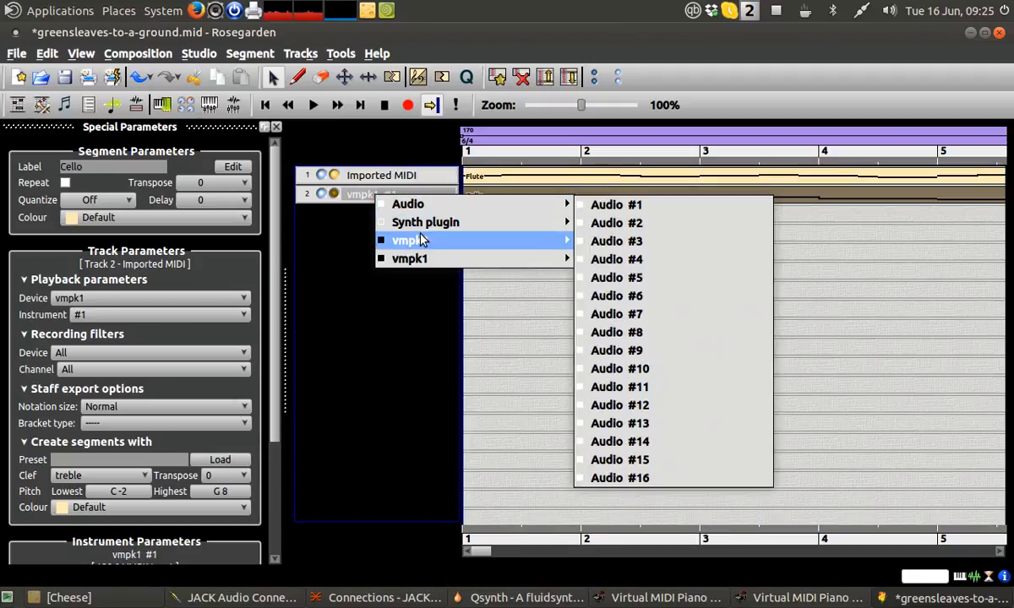
mouse_move(428, 263)
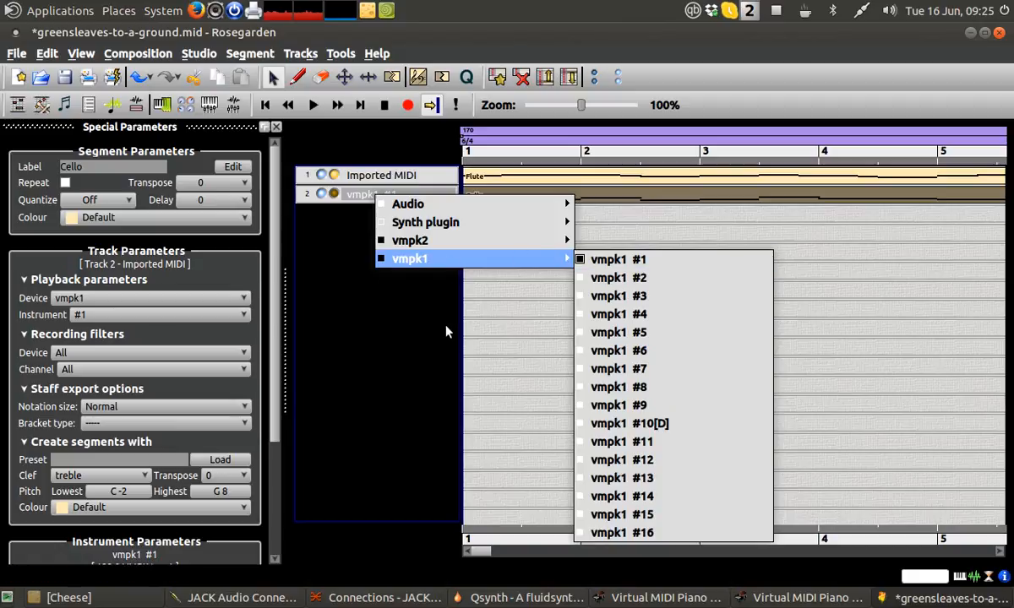
Check the channel setting in the instrument parameters of track 2's vmpk1 instrument.
left_click(419, 337)
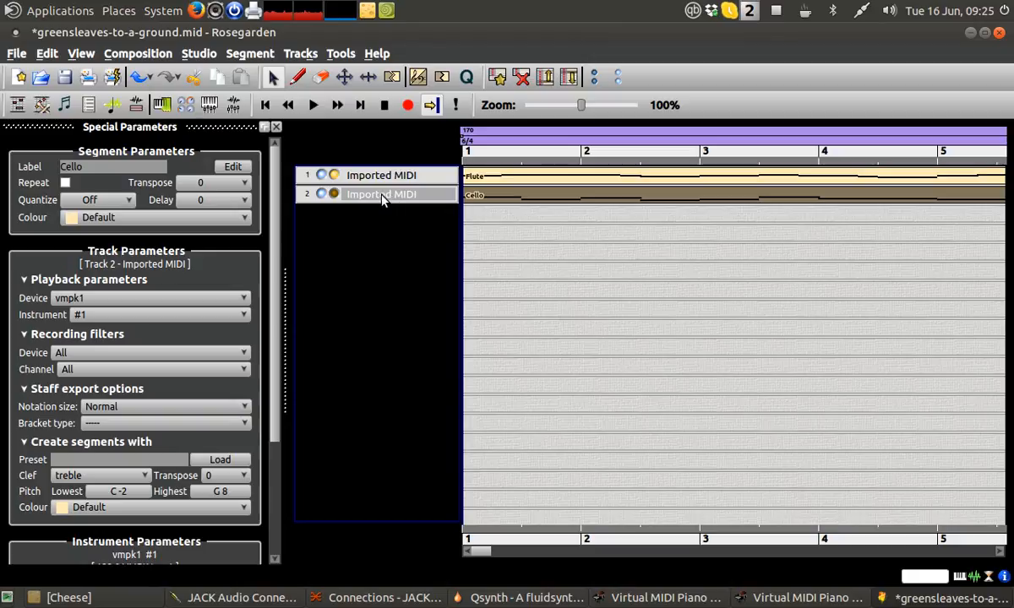
scroll(257, 294, "down", 5)
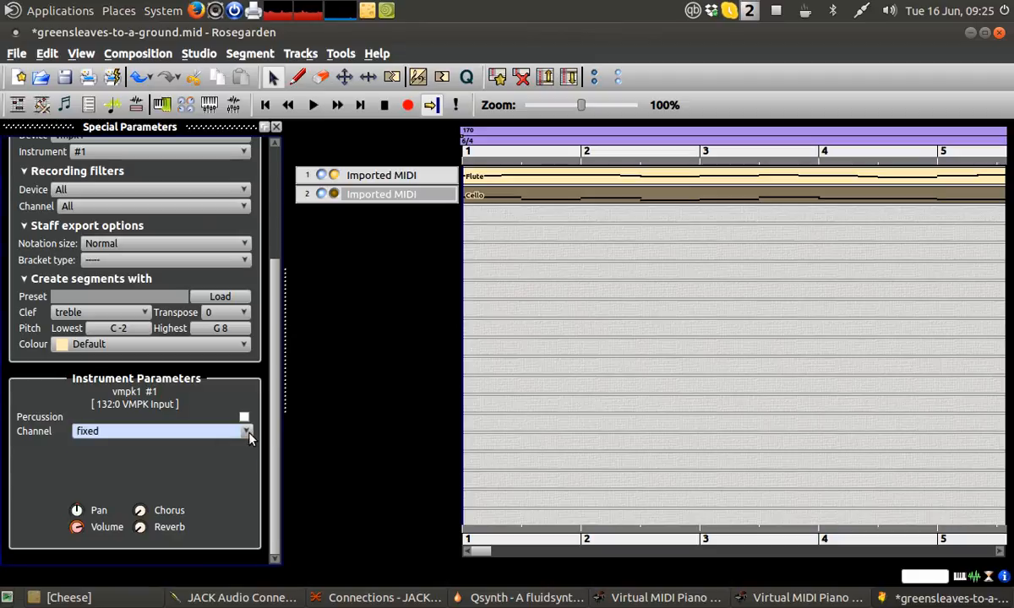
left_click(248, 433)
left_click(226, 457)
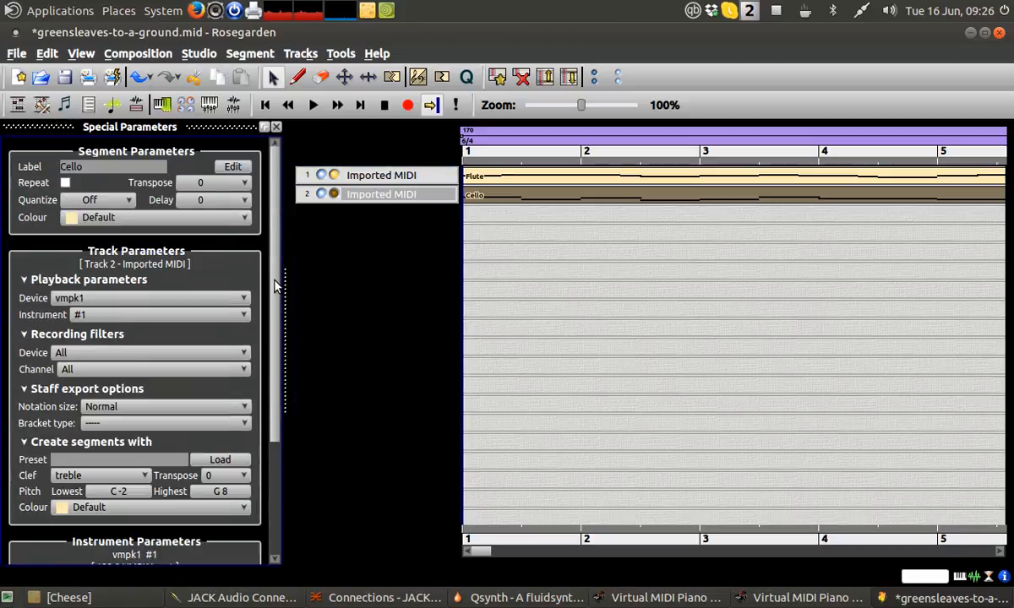
Switch to Qsynth, review the Qsynth2 engine's channel list again, and return to Rosegarden.
left_click(482, 601)
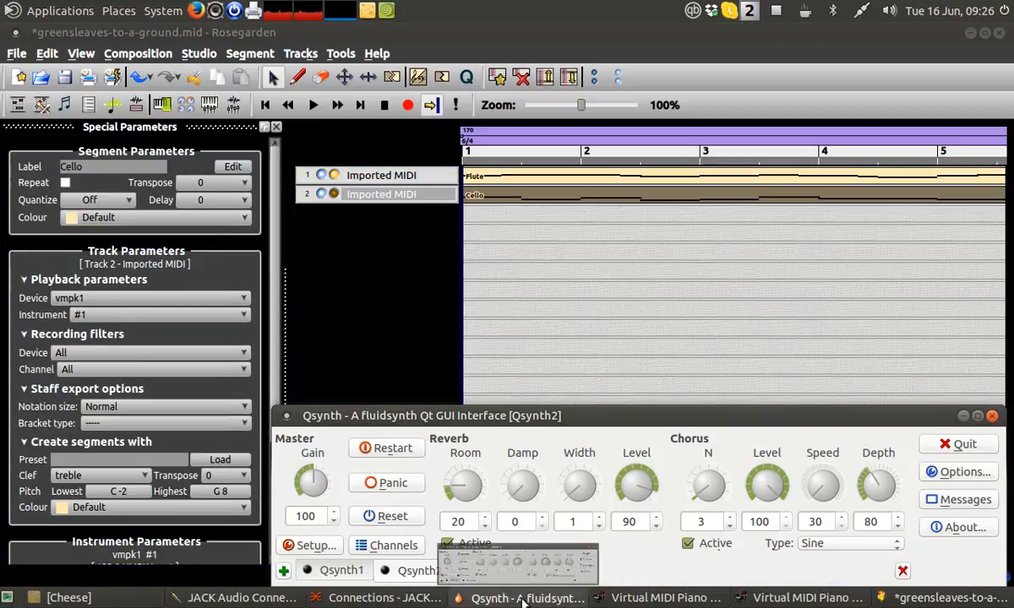
left_click(391, 546)
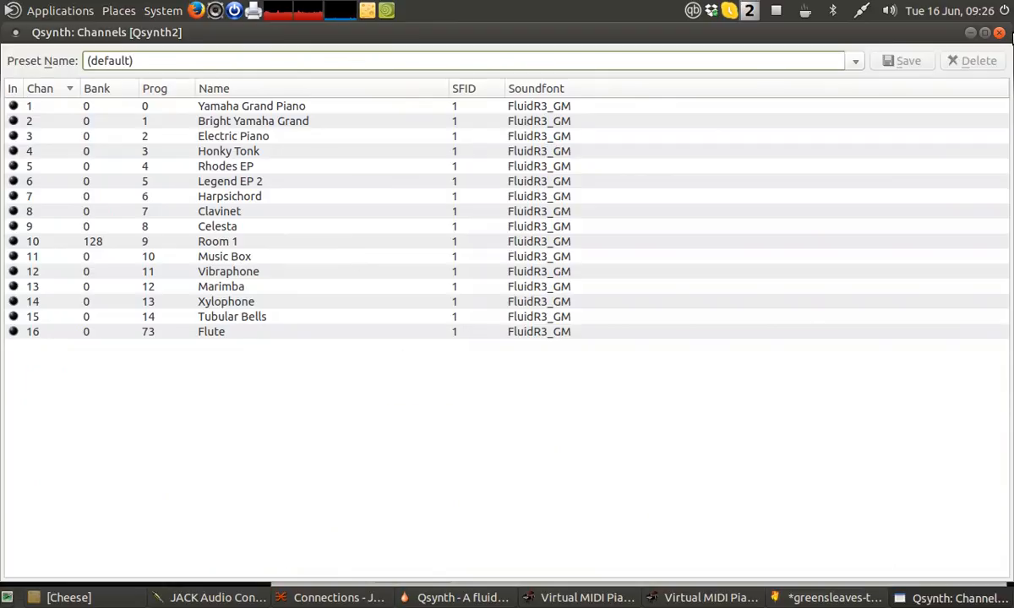
left_click(999, 32)
mouse_move(485, 596)
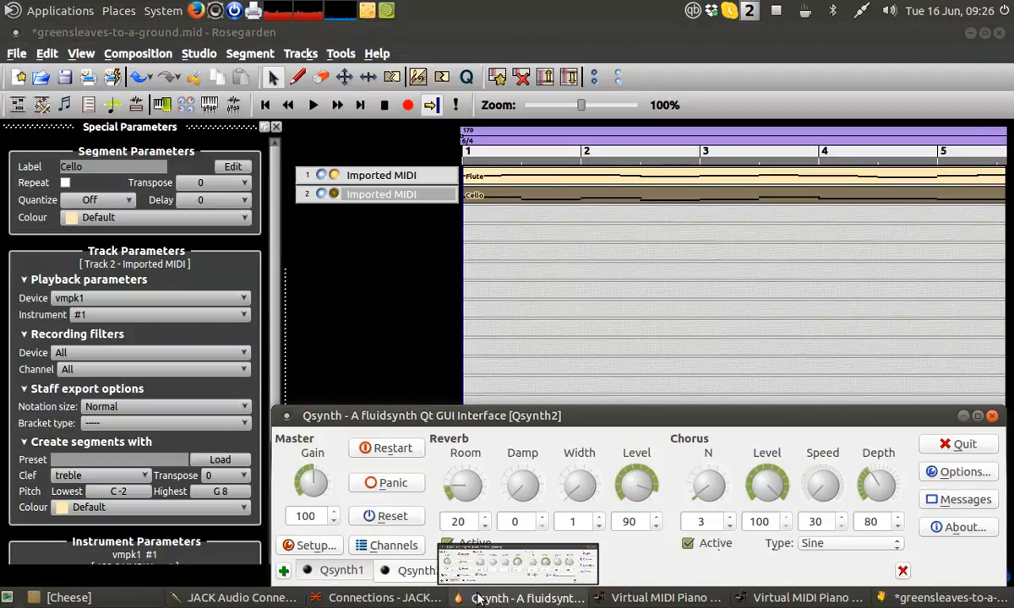
left_click(518, 31)
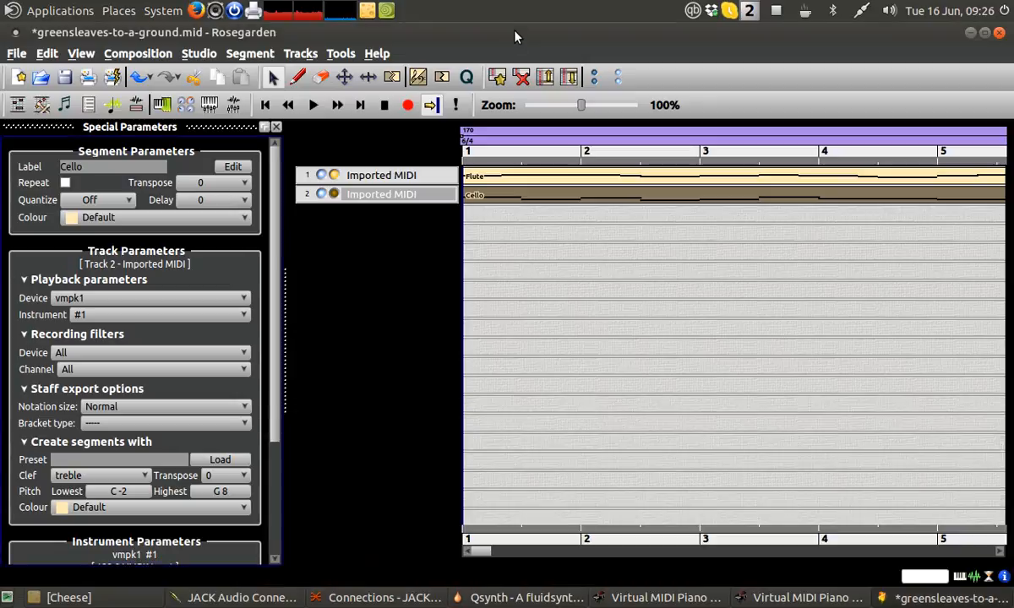
Bring both Virtual MIDI Piano Keyboard windows to the front and arrange them side by side over Rosegarden.
left_click(651, 597)
left_click(756, 598)
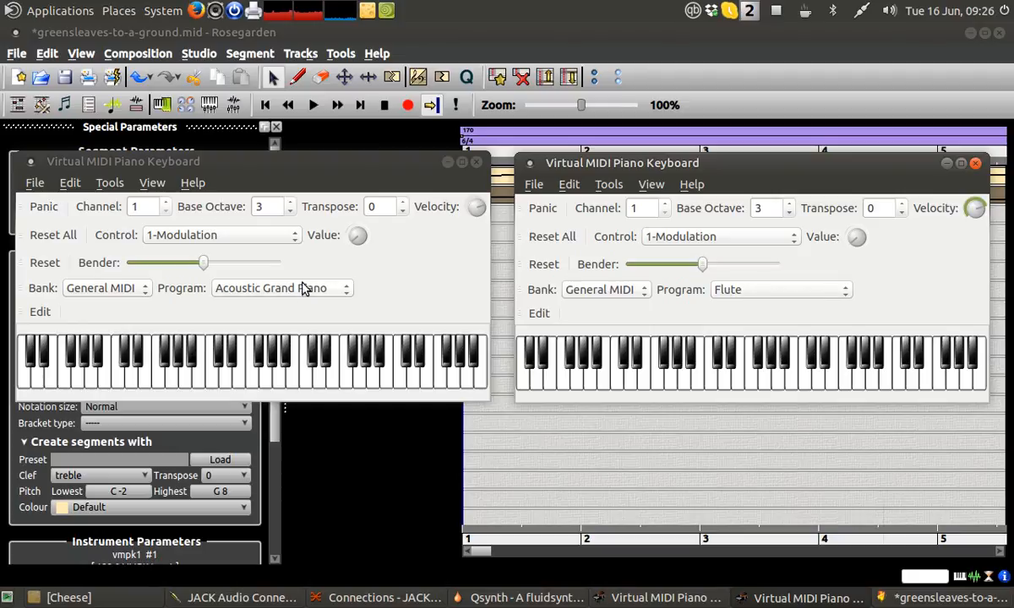
left_click_drag(342, 167, 369, 172)
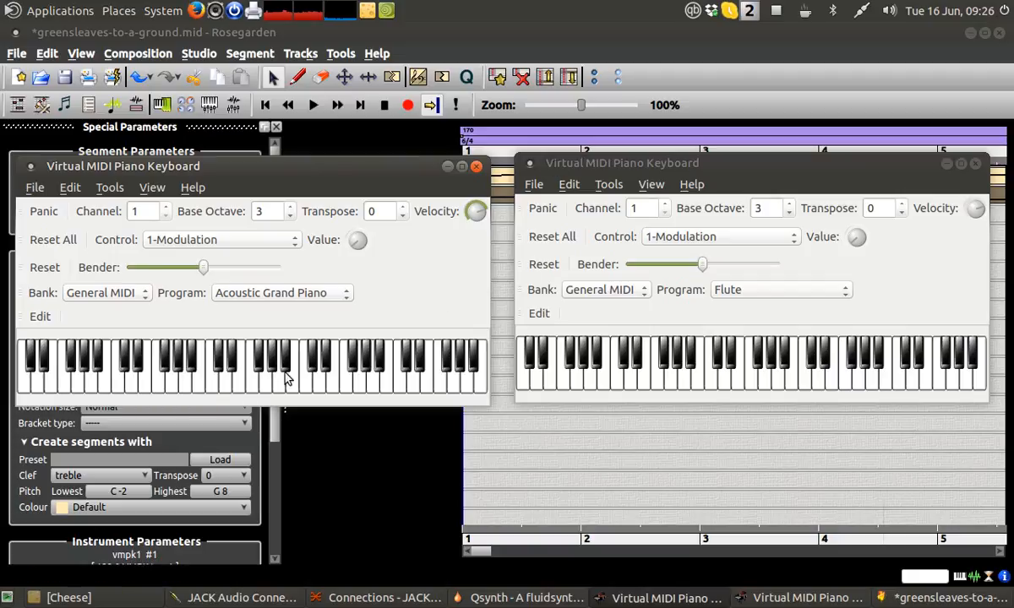
left_click_drag(393, 175, 349, 176)
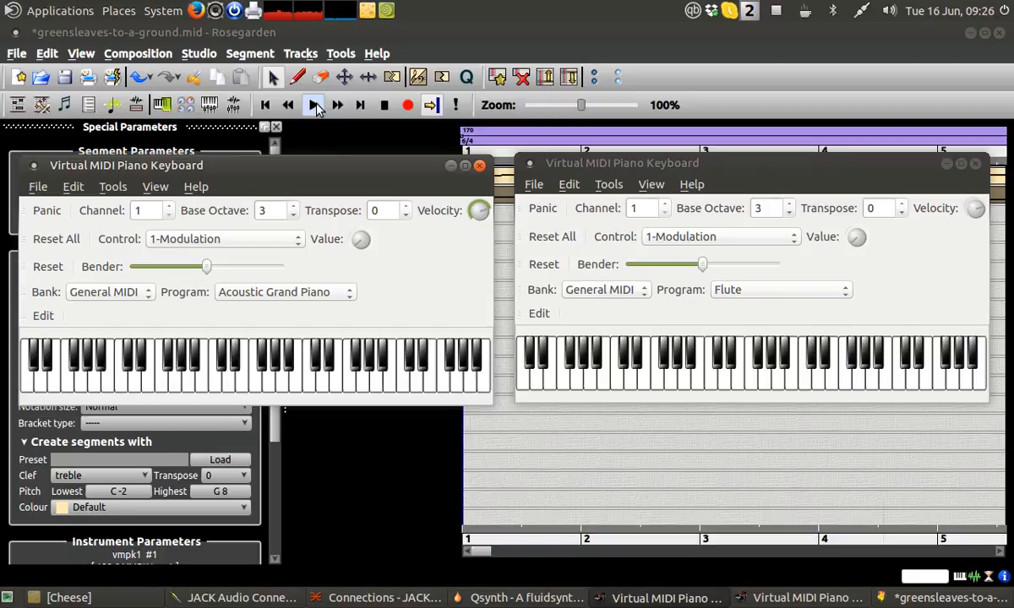
Start playback of the composition in Rosegarden and bring both Virtual MIDI Piano Keyboard windows back to the front.
left_click(360, 32)
left_click(313, 104)
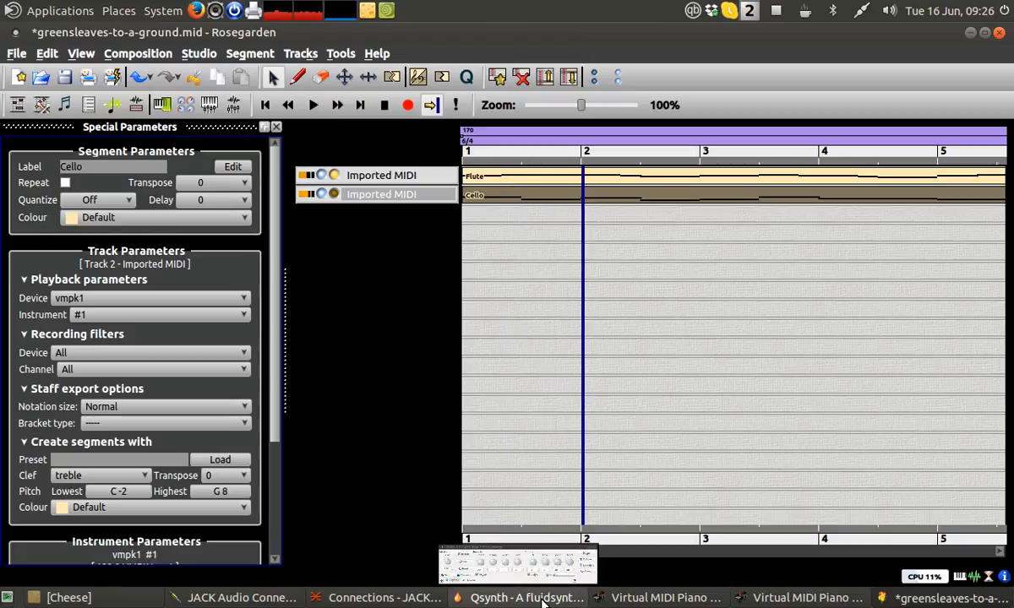
left_click(625, 598)
left_click(802, 598)
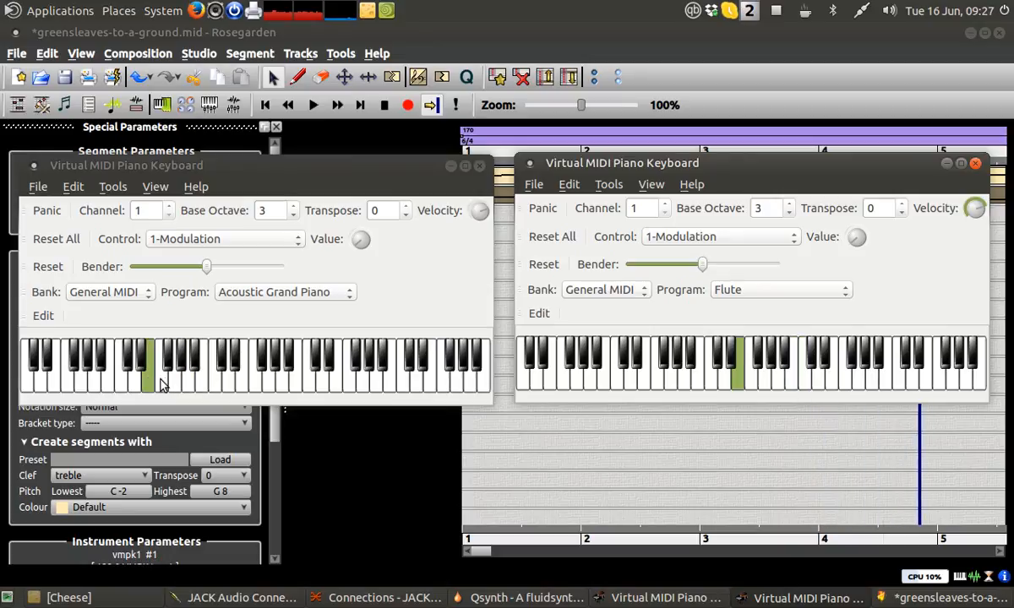
Set the program of the Acoustic Grand Piano keyboard to Cello while the composition plays.
left_click(281, 293)
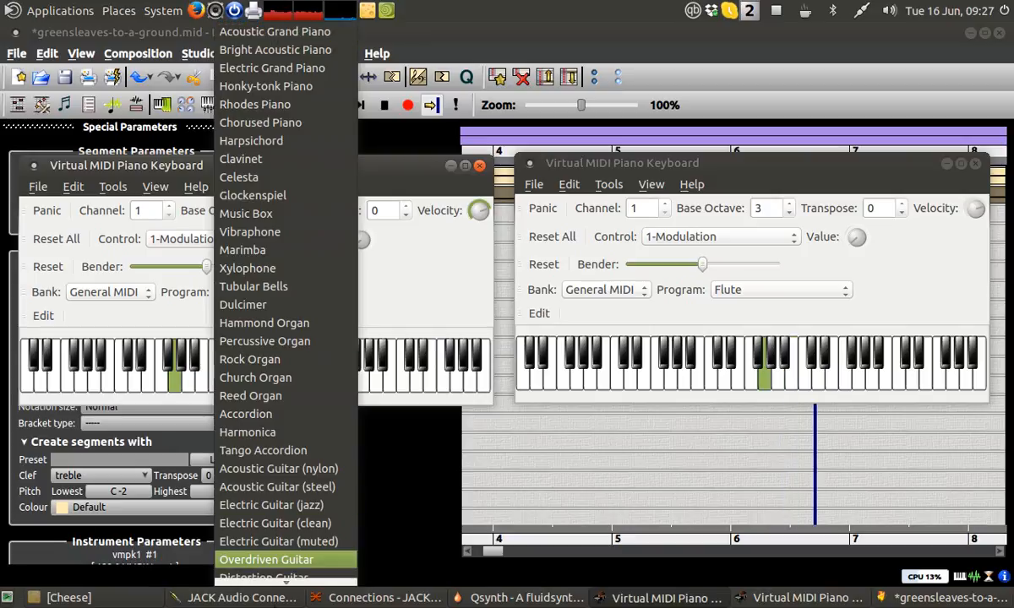
mouse_move(278, 583)
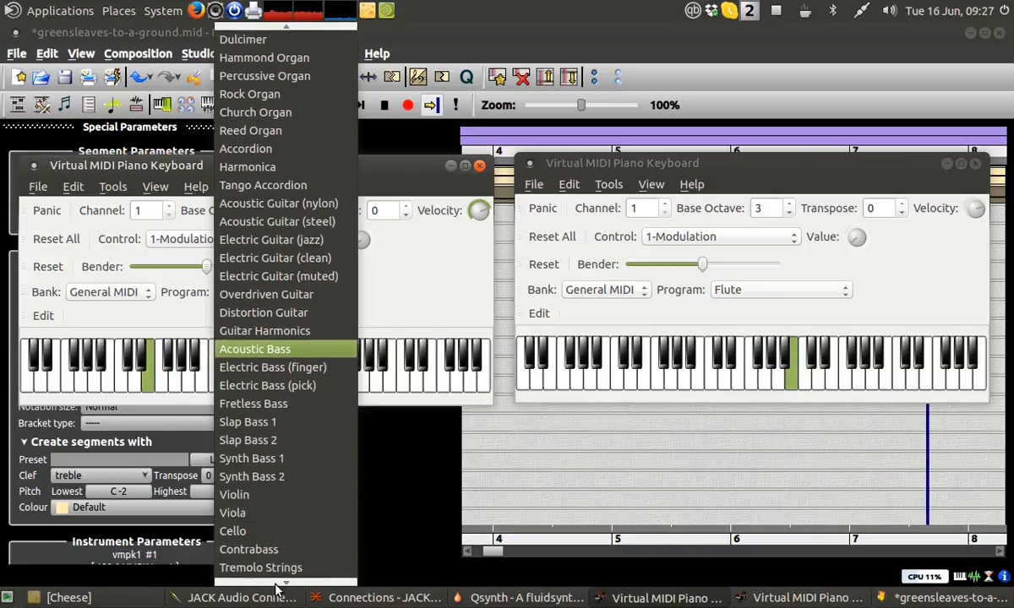
left_click(271, 477)
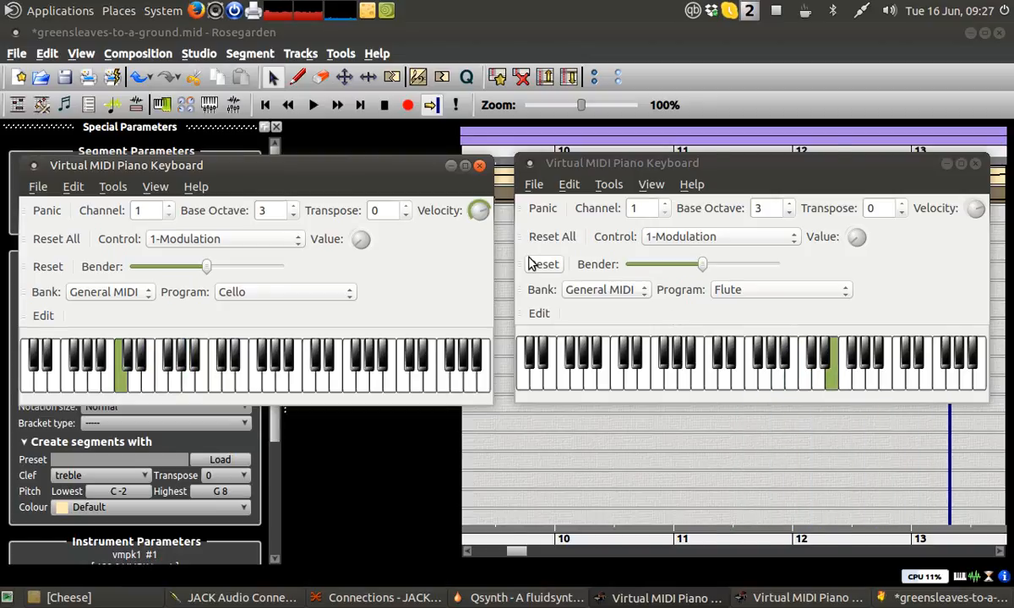
mouse_move(379, 164)
left_mouse_down()
mouse_move(404, 160)
mouse_move(382, 159)
left_mouse_up()
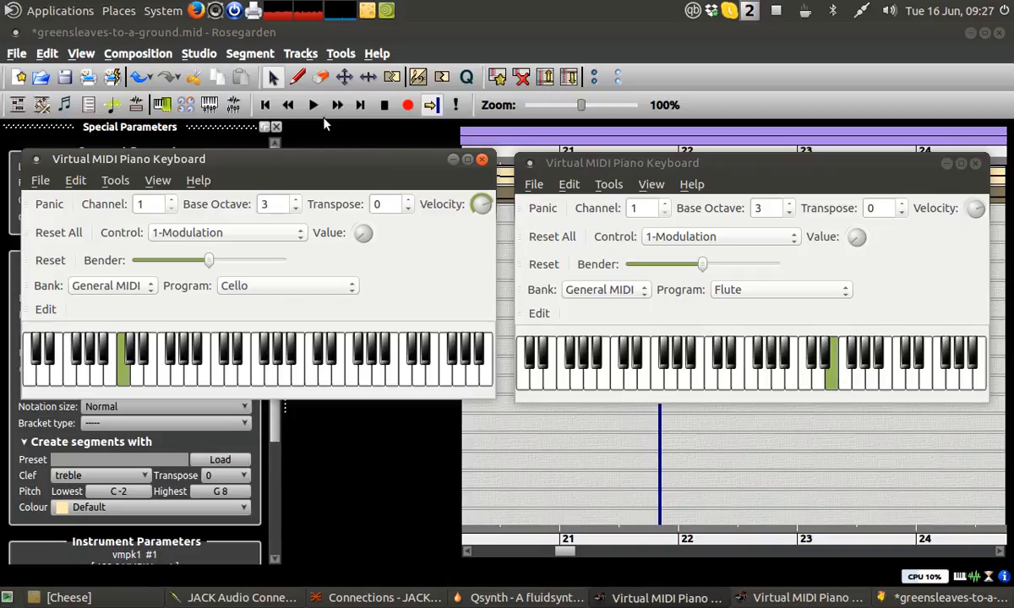
Stop playback in Rosegarden, rewind to the start of the composition, and clear the Cello segment selection.
left_click(384, 107)
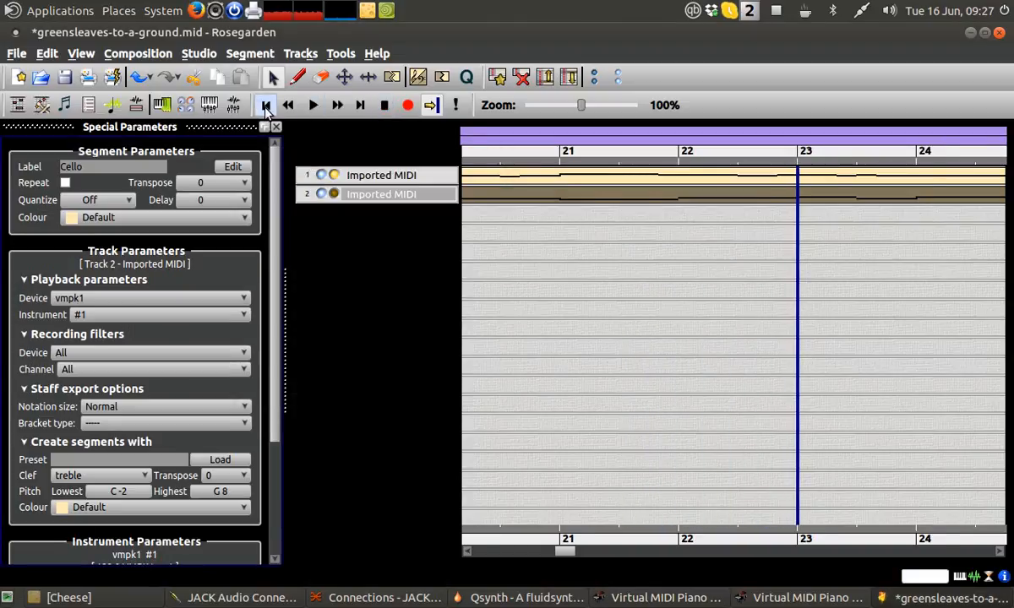
left_click(266, 106)
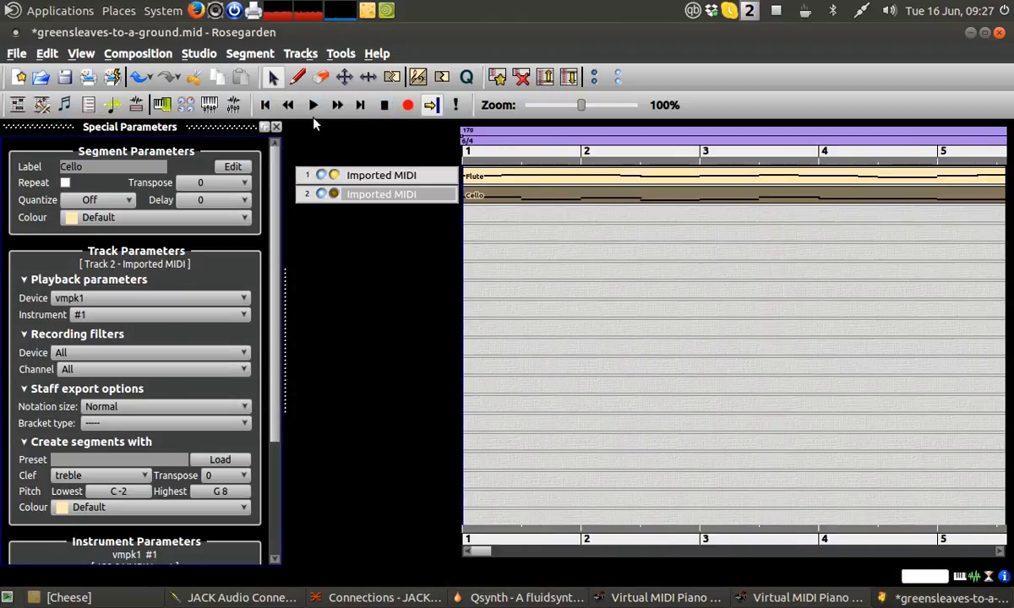
left_click(469, 165)
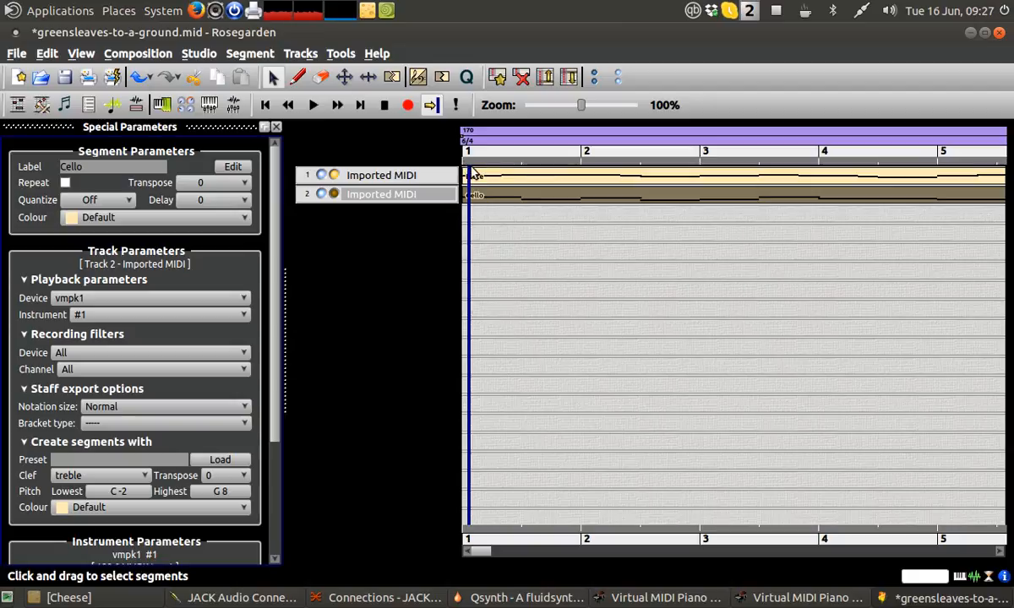
left_click(471, 266)
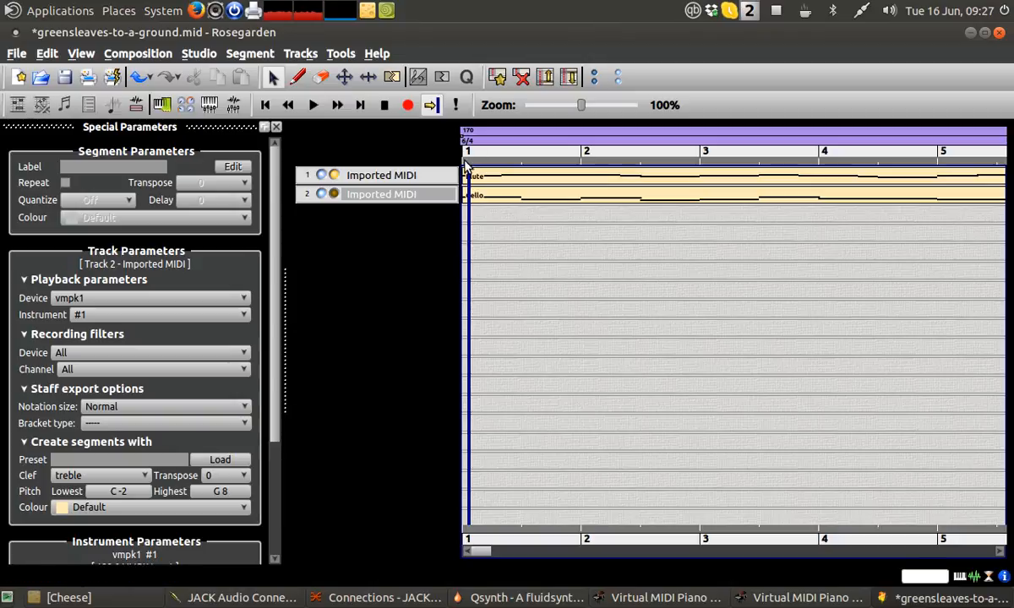
Set a loop range from the start of bar 1 to the middle of bar 2.
left_click_drag(471, 162, 453, 161)
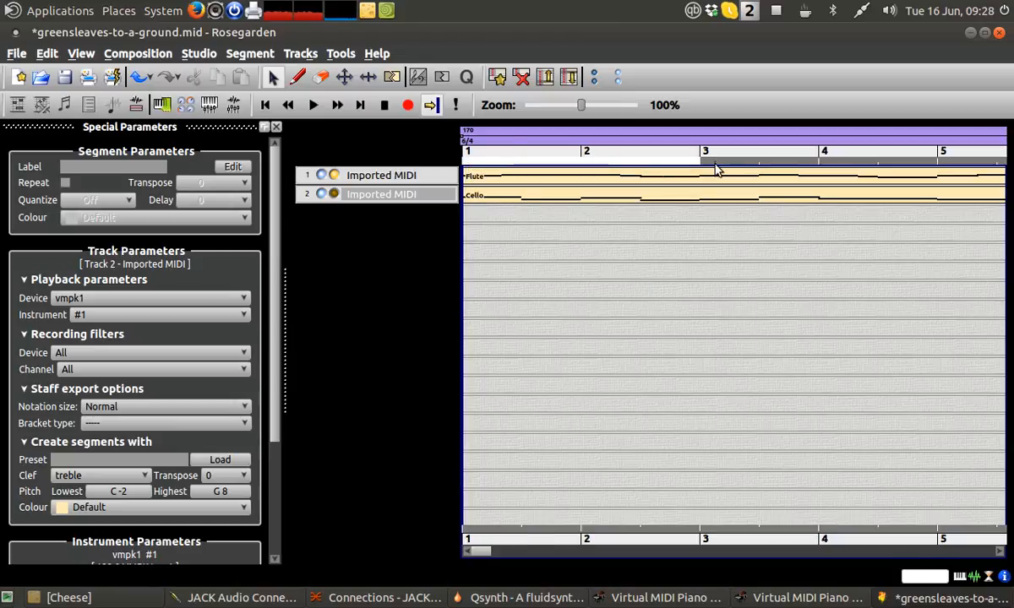
left_click_drag(866, 166, 668, 173)
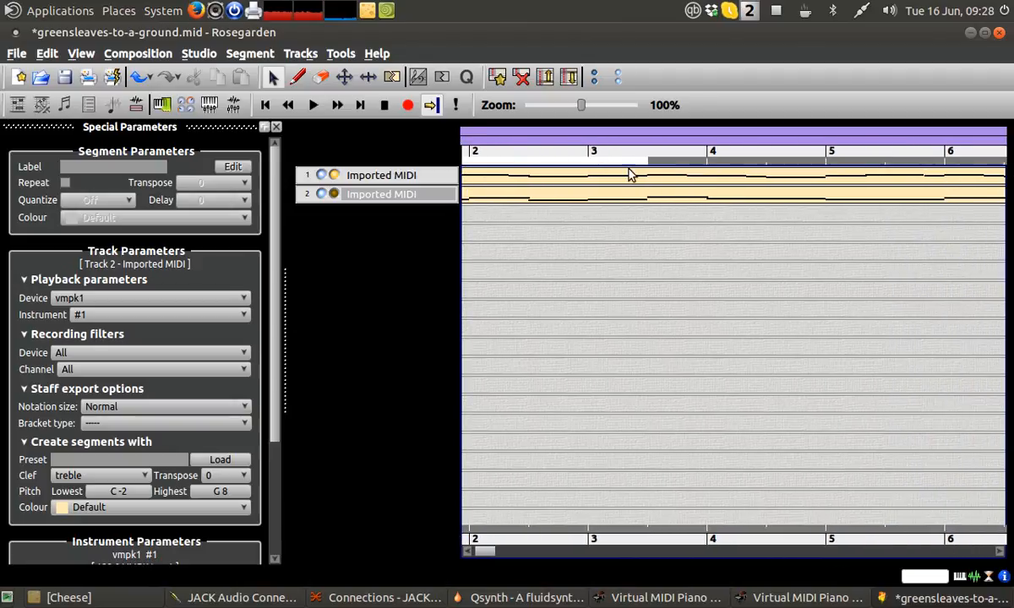
left_click_drag(577, 172, 536, 163)
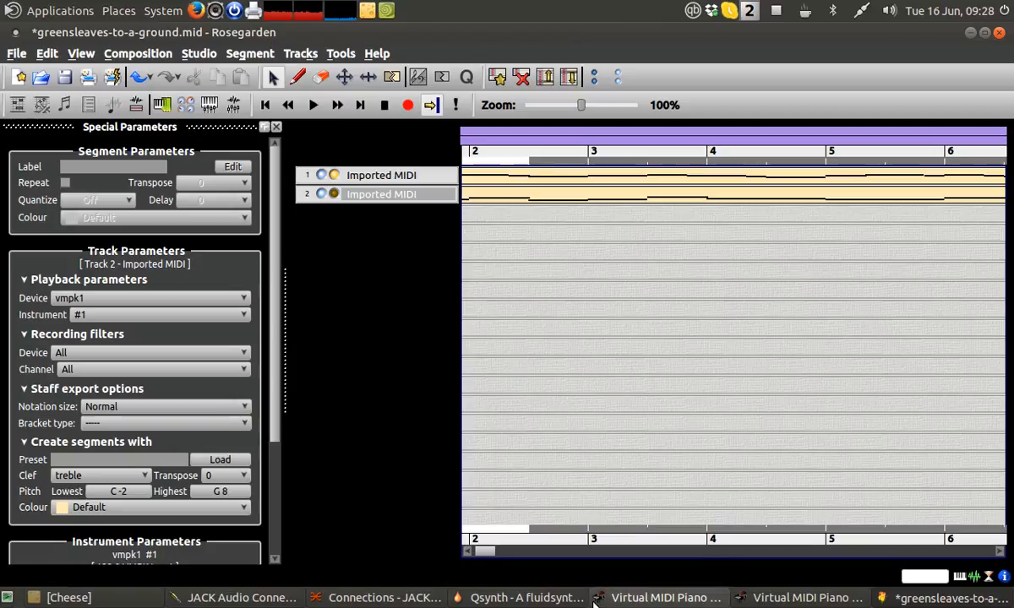
left_click_drag(490, 555, 476, 553)
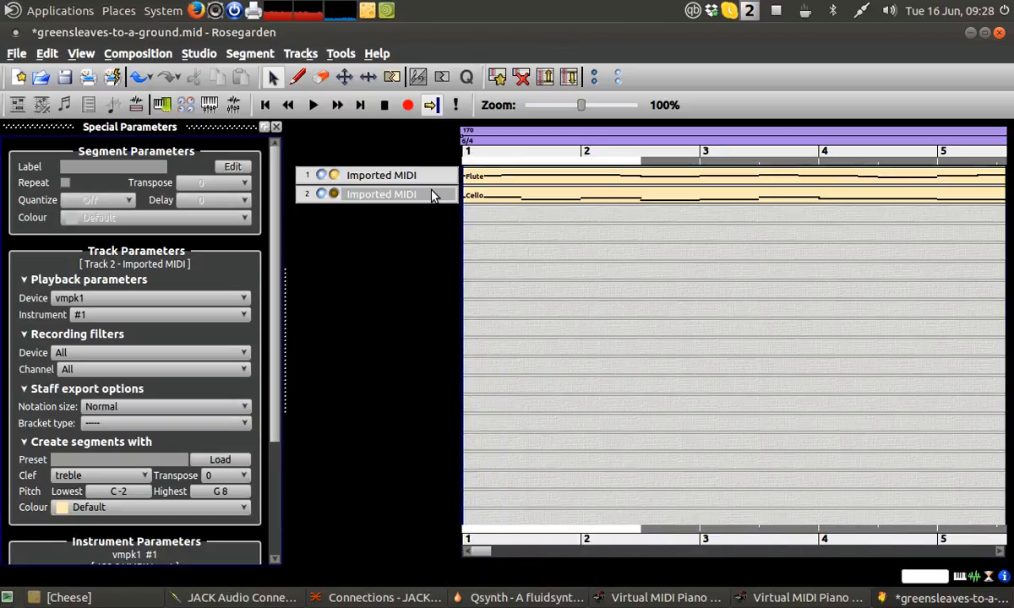
Select the Flute segment on track 1 and turn on its Repeat option.
left_click(505, 173)
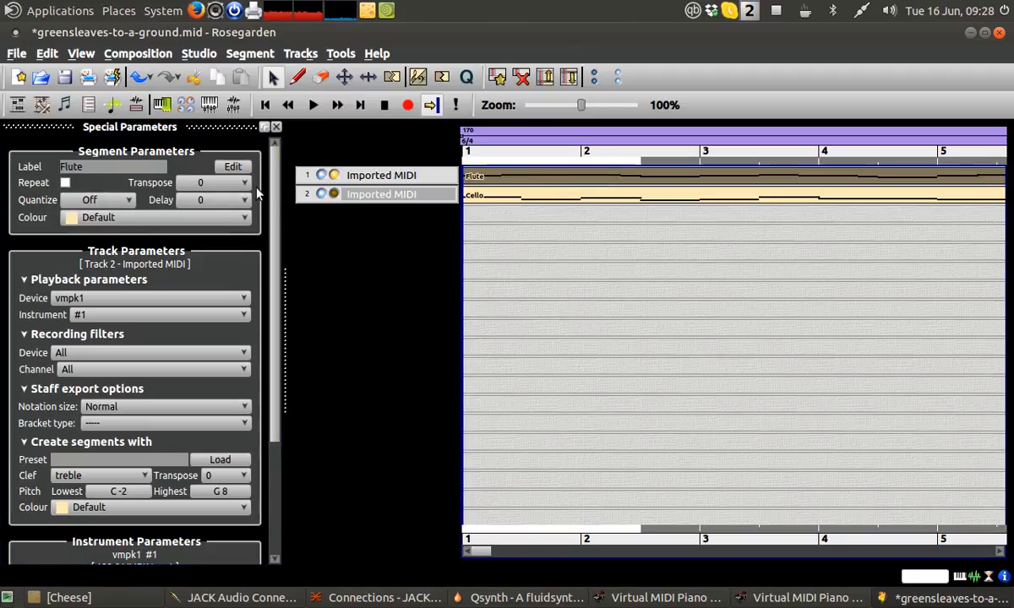
left_click(516, 271)
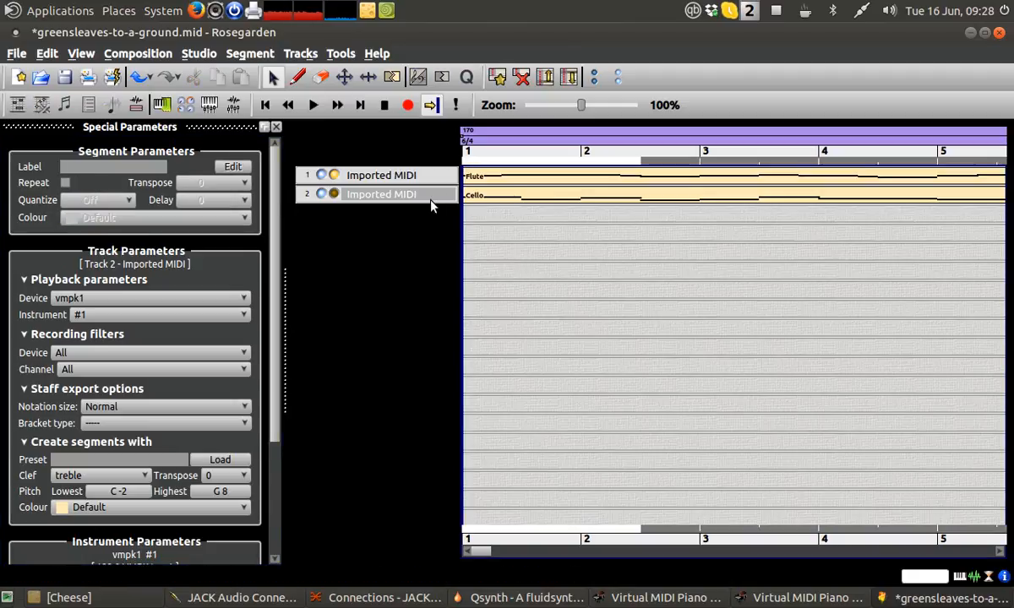
left_click(470, 174)
left_click(64, 183)
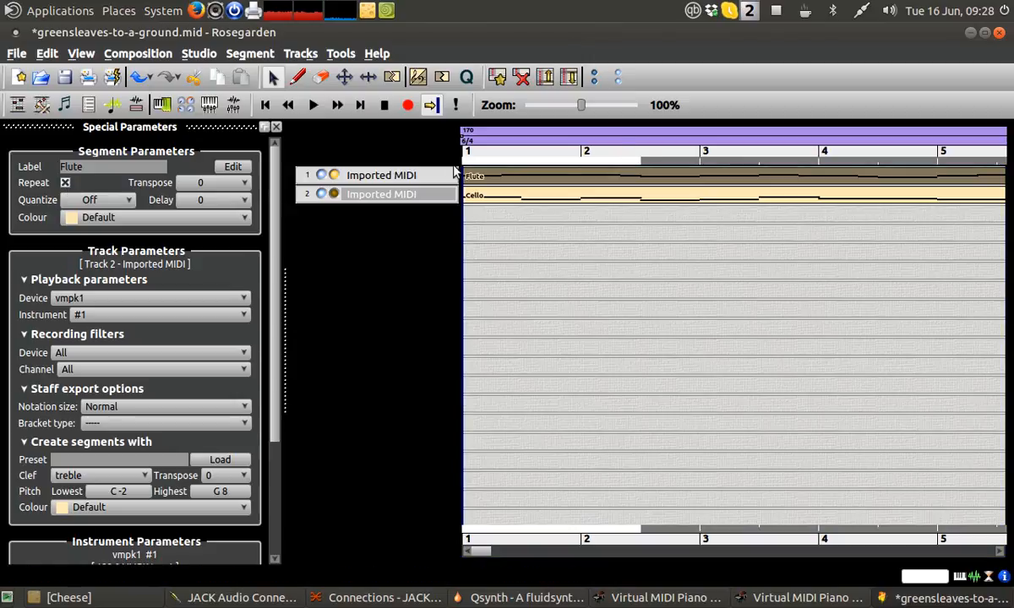
Play the looped section, stop playback, and rewind to the start of the composition.
left_click(313, 105)
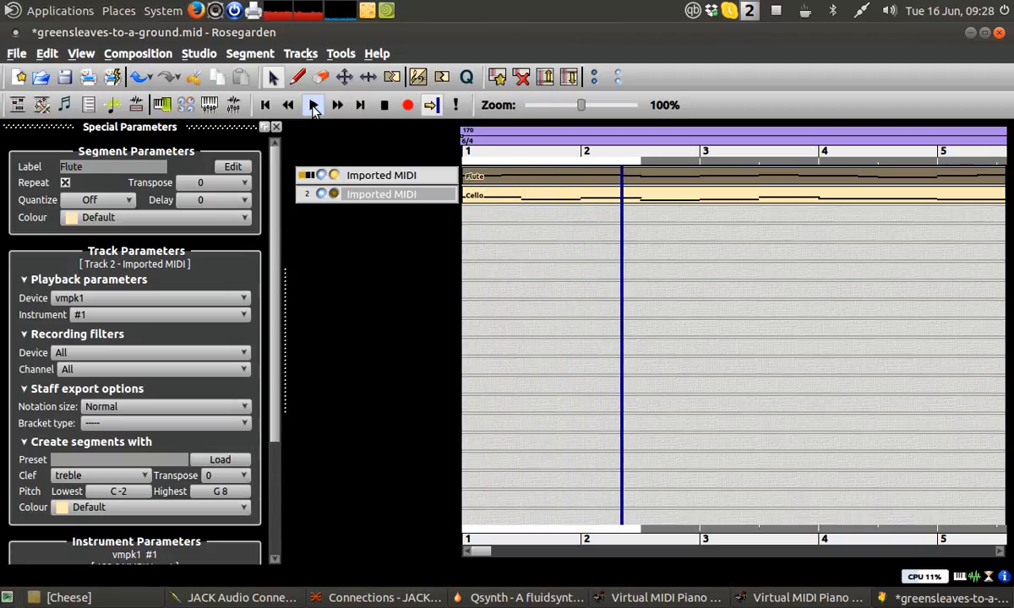
left_click(385, 105)
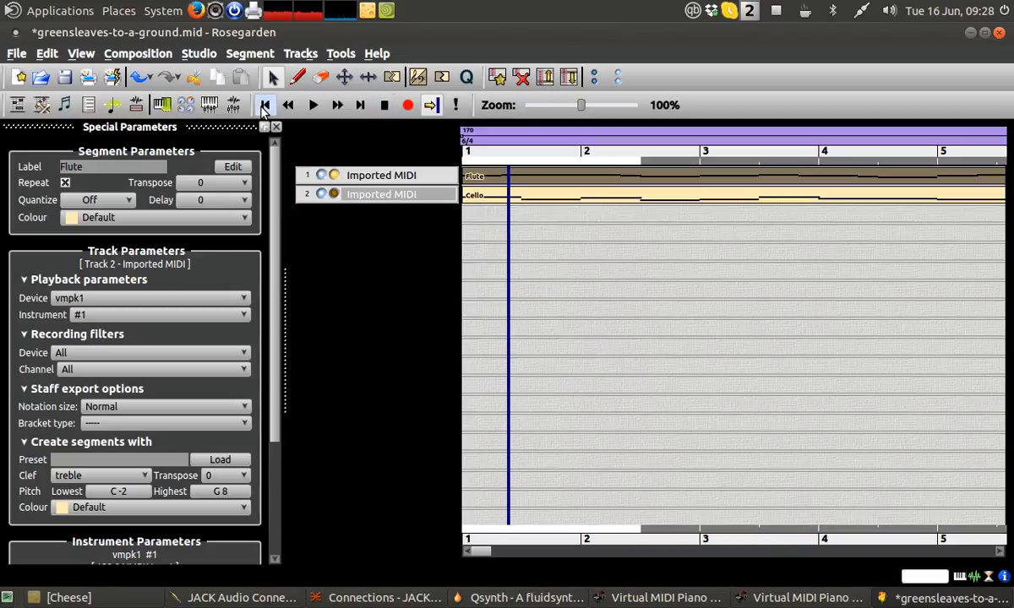
left_click(265, 106)
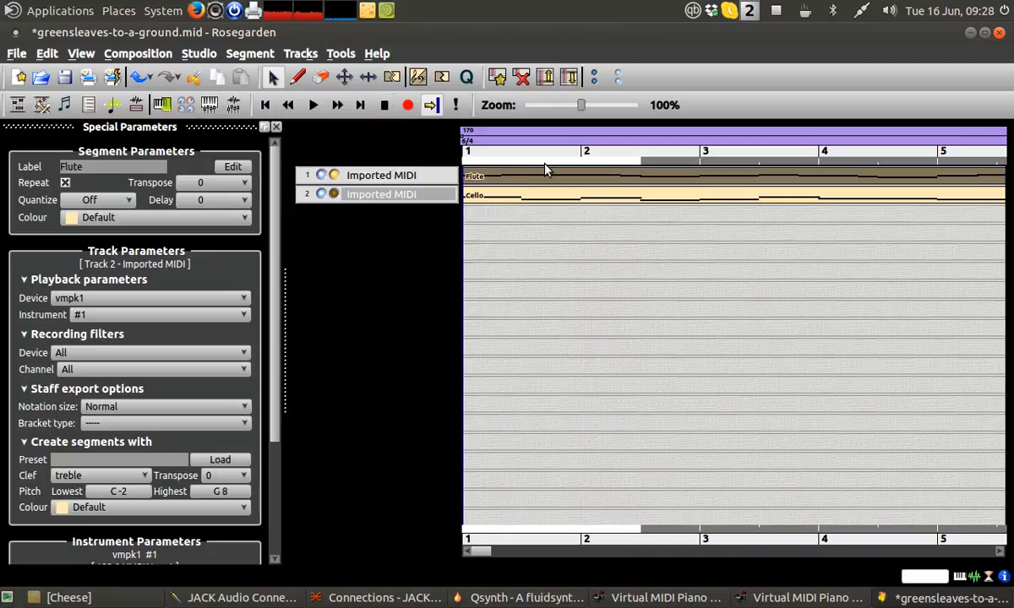
Replace the short loop with a loop range covering the whole composition, from bar 1 through the end after bar 120.
left_click(473, 175)
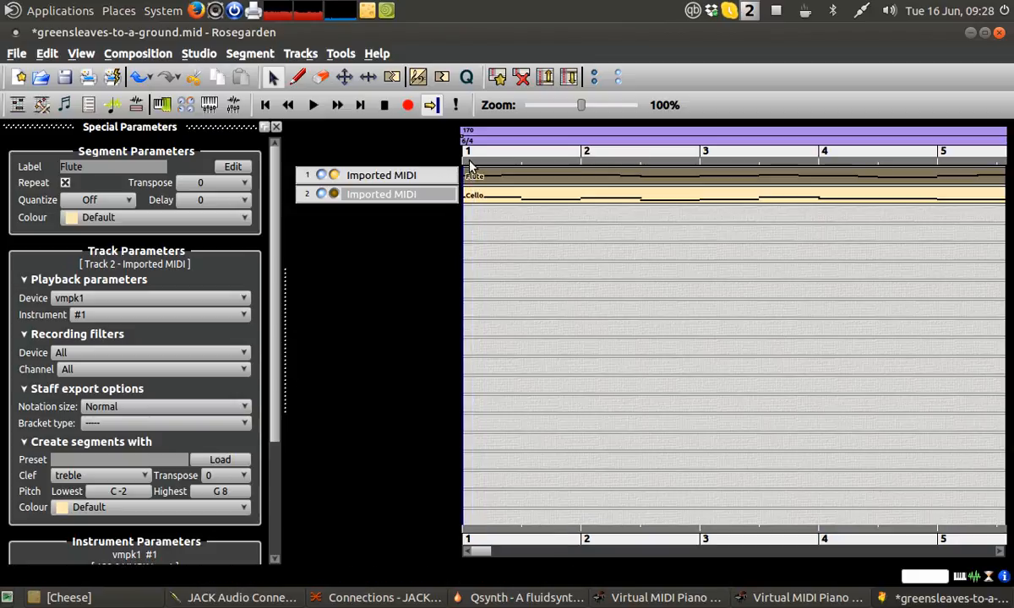
left_click_drag(501, 167, 828, 249)
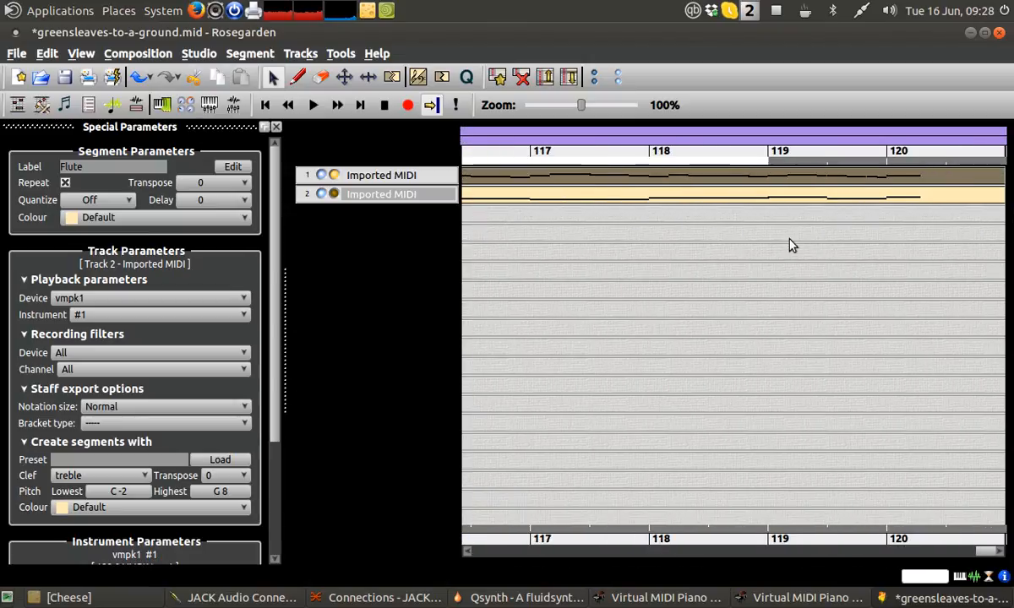
left_click_drag(917, 221, 984, 216)
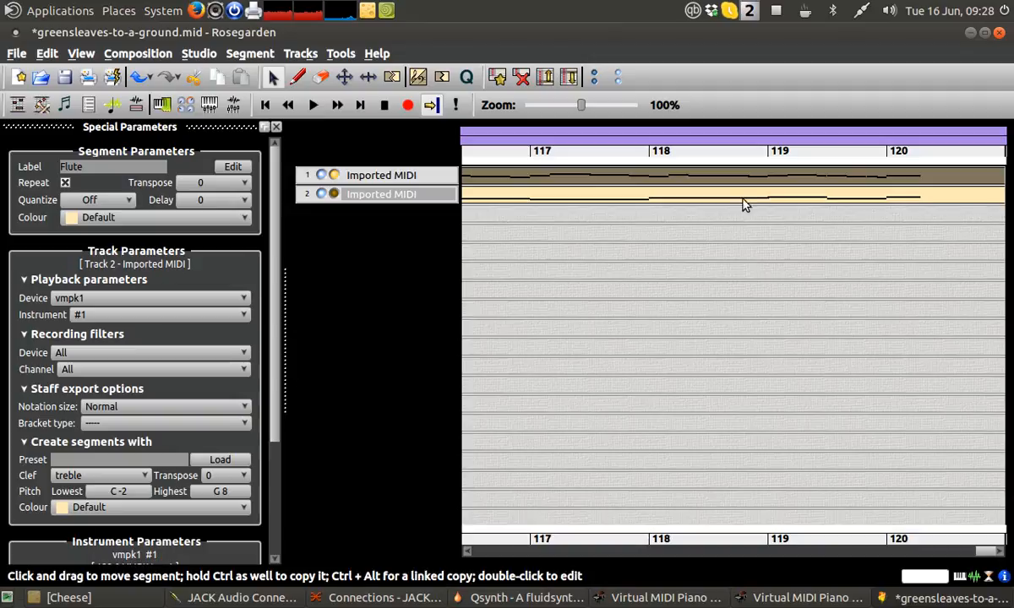
Turn off Repeat for the Flute segment and place the playback position just before bar 117.
left_click(66, 183)
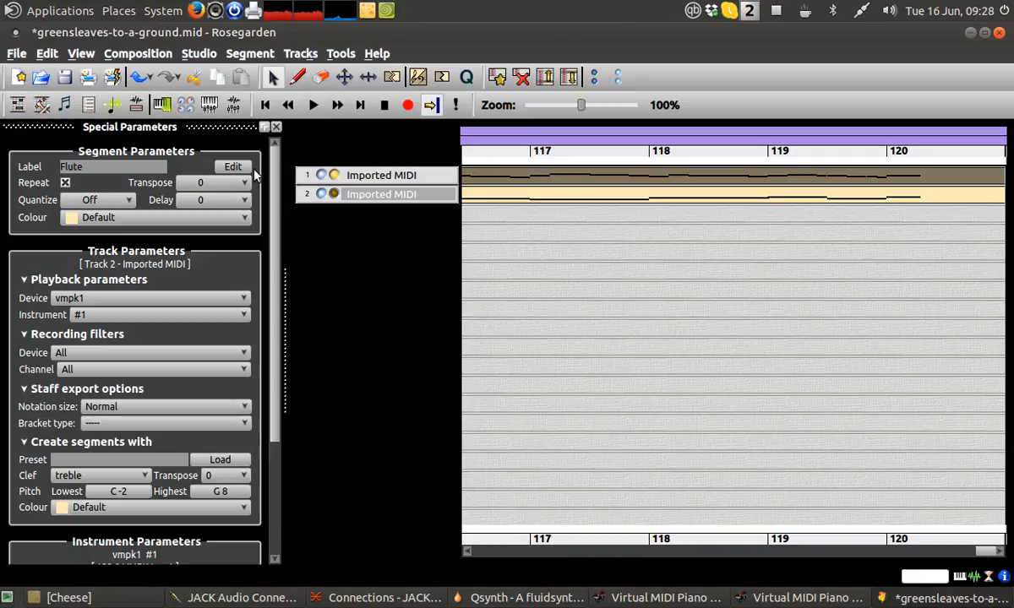
left_click(66, 183)
left_click(533, 162)
left_click(510, 164)
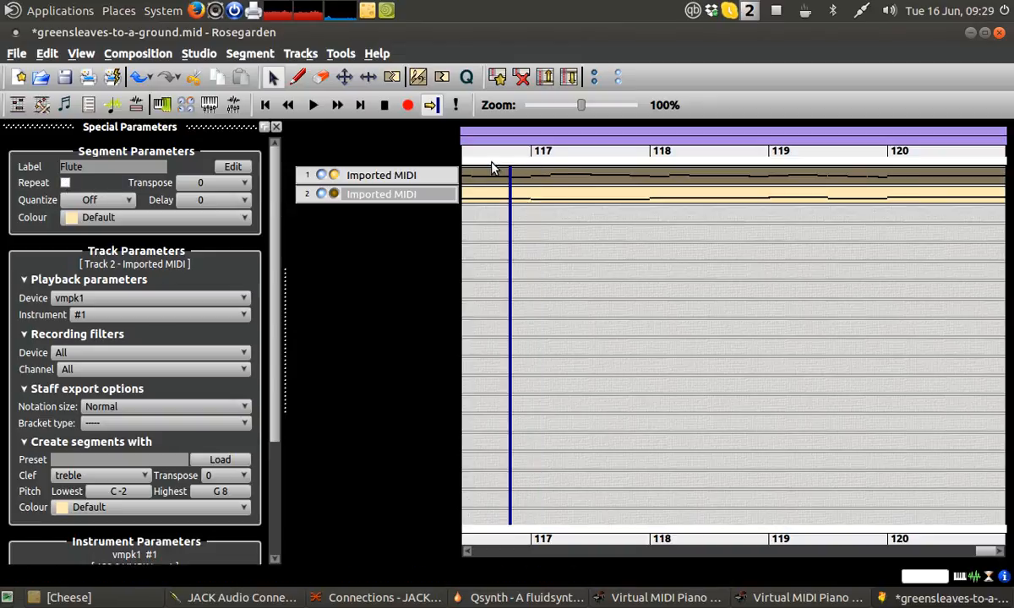
Return the playback position to the start of the composition and raise the tempo at bar 1 to 213.
left_click_drag(510, 166, 150, 156)
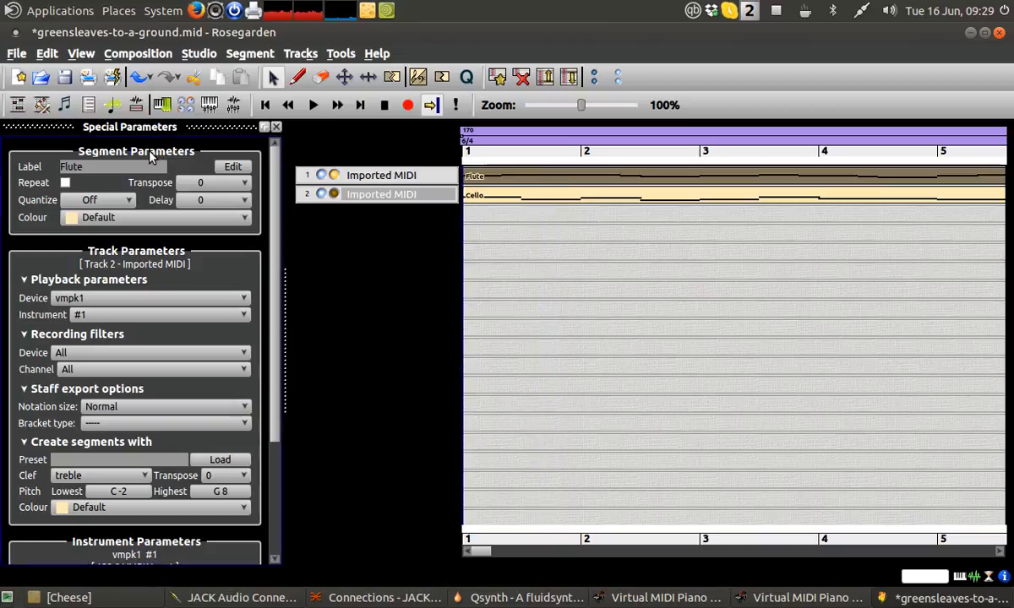
left_click(469, 162)
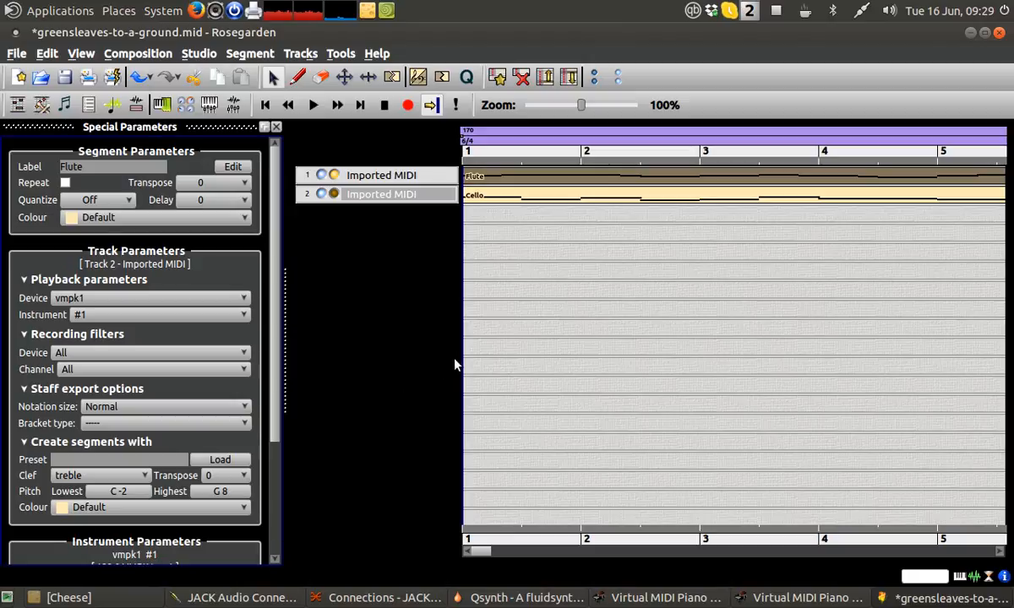
mouse_move(468, 144)
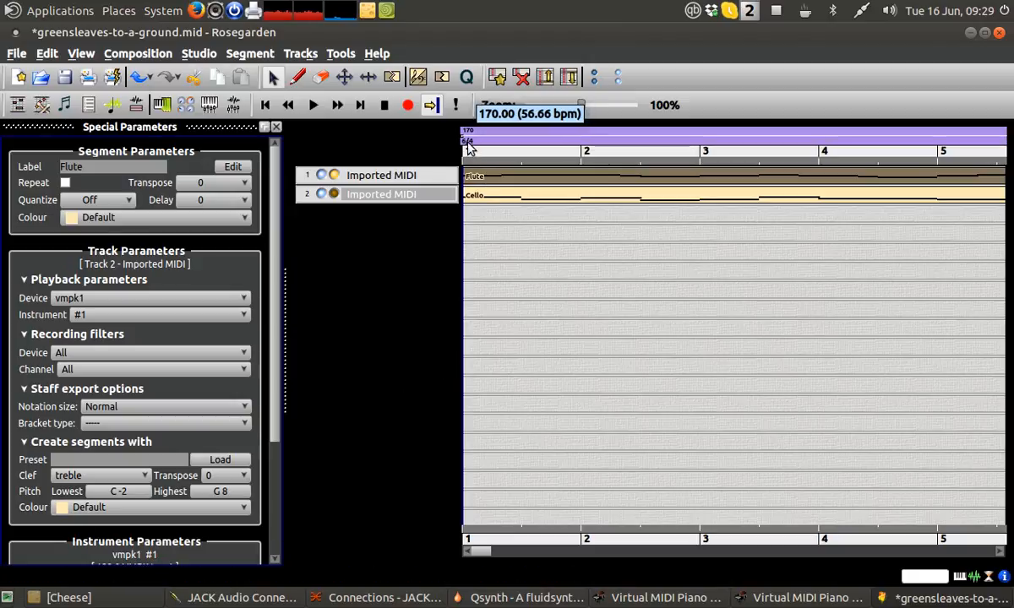
left_click_drag(470, 149, 469, 76)
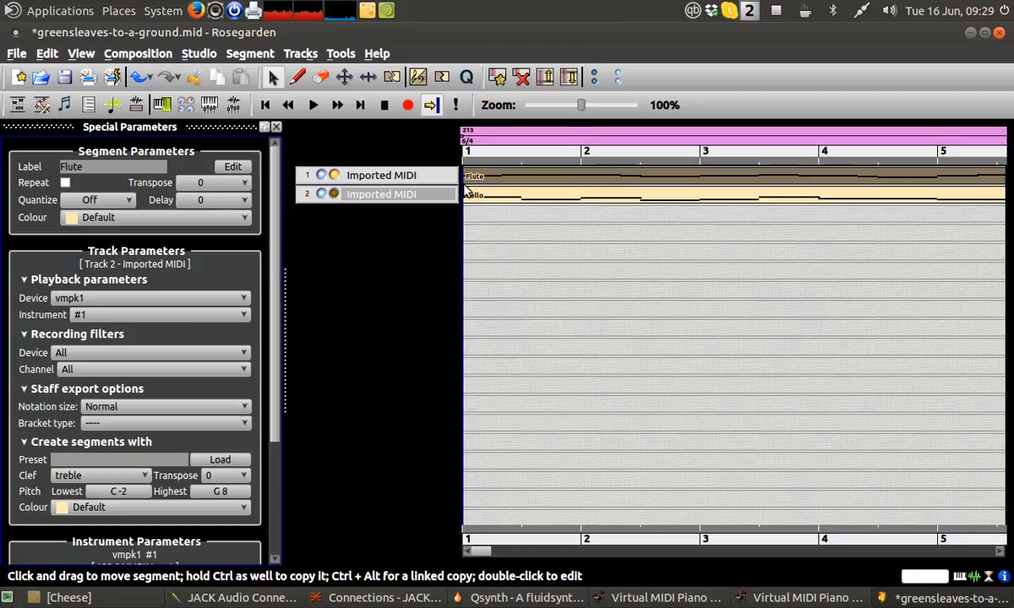
Play the composition and bring both Virtual MIDI Piano Keyboard windows, Cello and Flute, to the front.
left_click(315, 105)
left_click(694, 603)
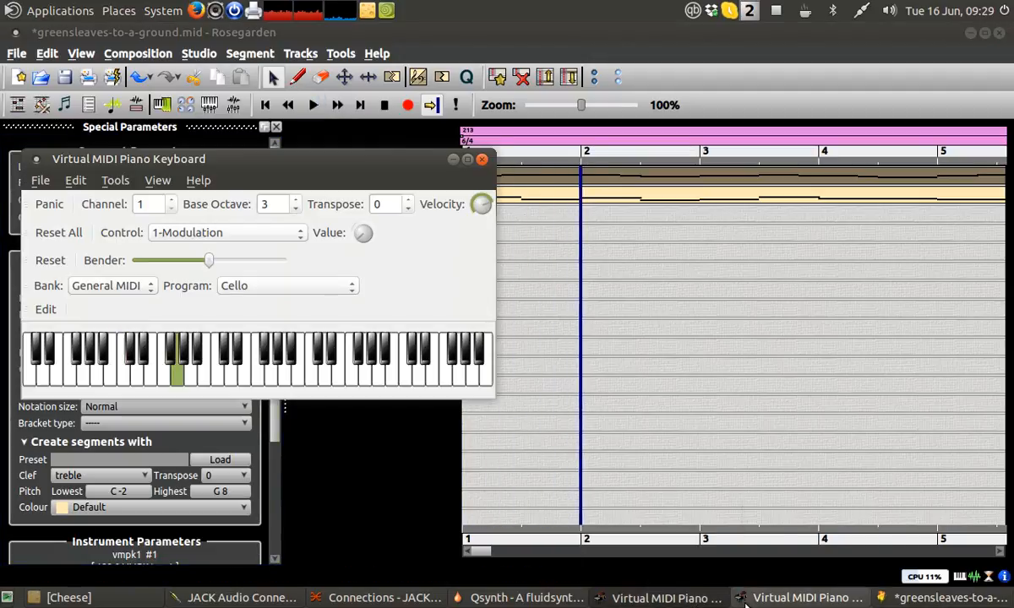
left_click(807, 598)
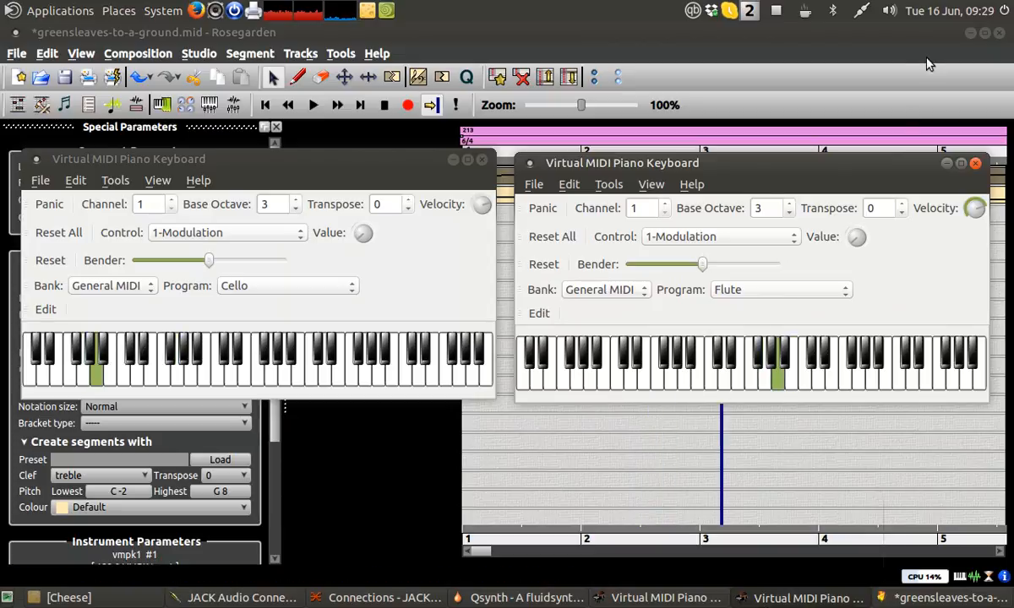
Minimize the Rosegarden, JACK control, Qsynth and Connections windows so only the two keyboards remain on the desktop.
left_click(970, 32)
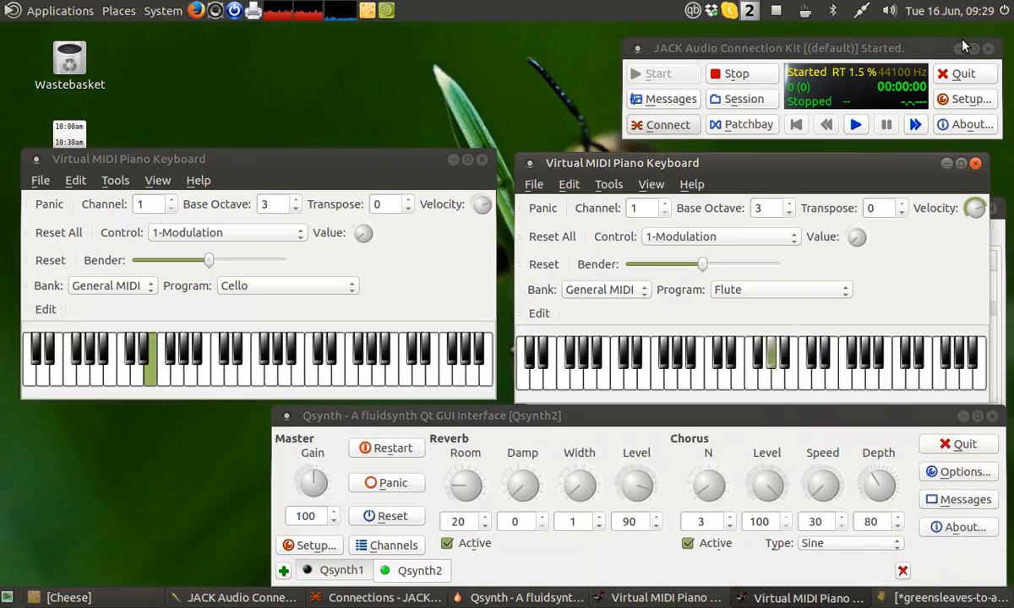
left_click(959, 48)
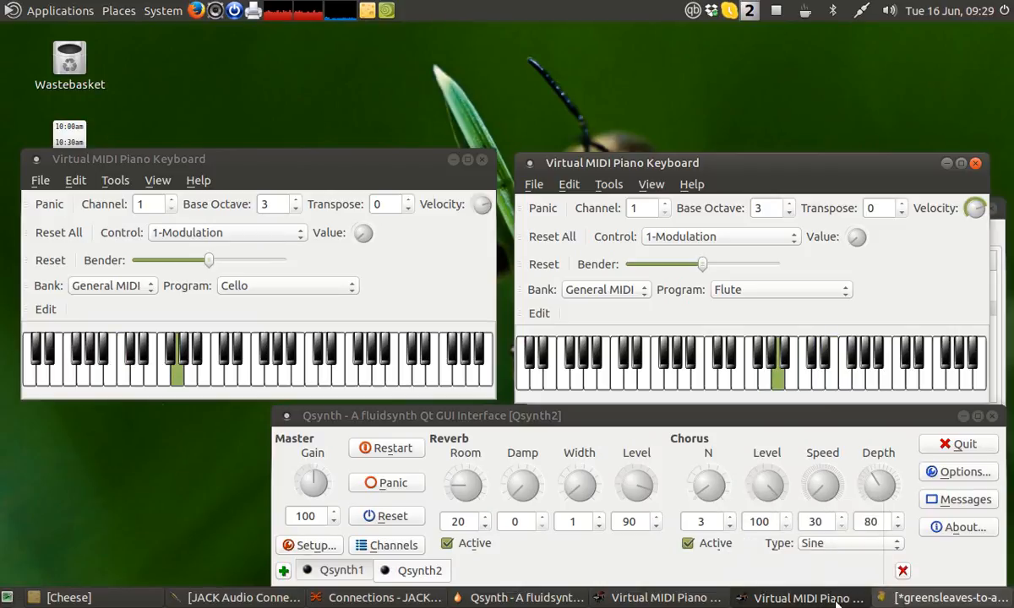
left_click(963, 416)
left_click(986, 440)
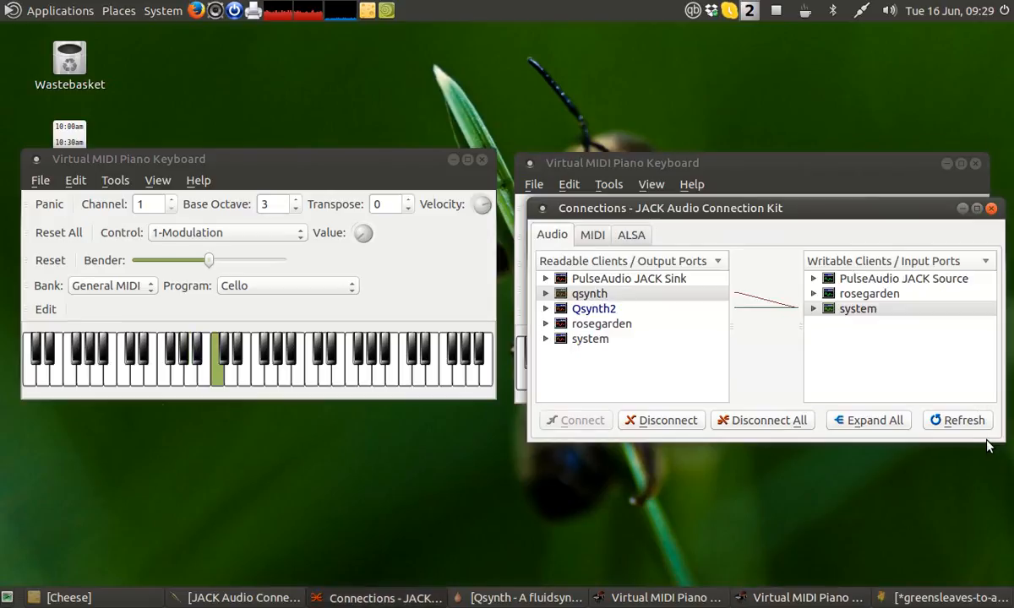
left_click(963, 208)
Enlarge both keyboards to full screen width and stack them, with the Flute keyboard above the Cello keyboard.
left_click_drag(831, 174, 591, 22)
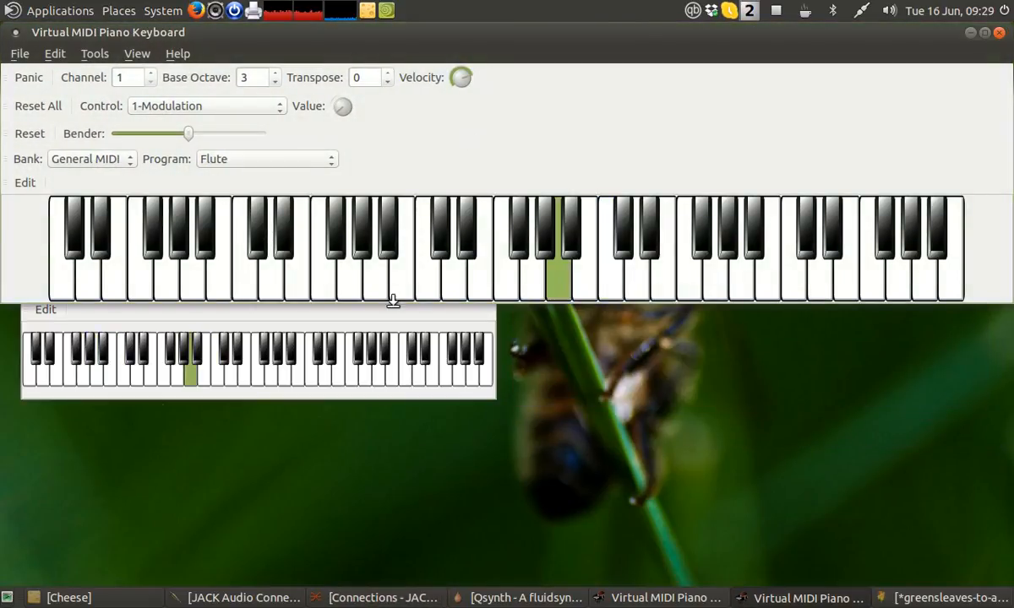
left_click(369, 392)
left_click_drag(377, 161, 571, 597)
left_click(583, 598)
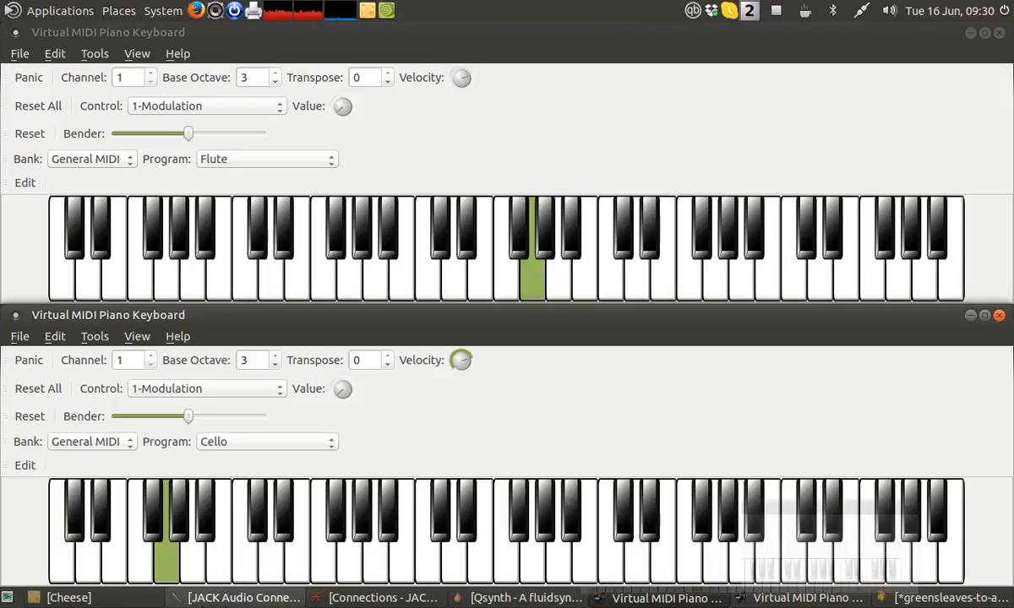
mouse_move(441, 322)
left_mouse_down()
mouse_move(450, 335)
mouse_move(452, 316)
left_mouse_up()
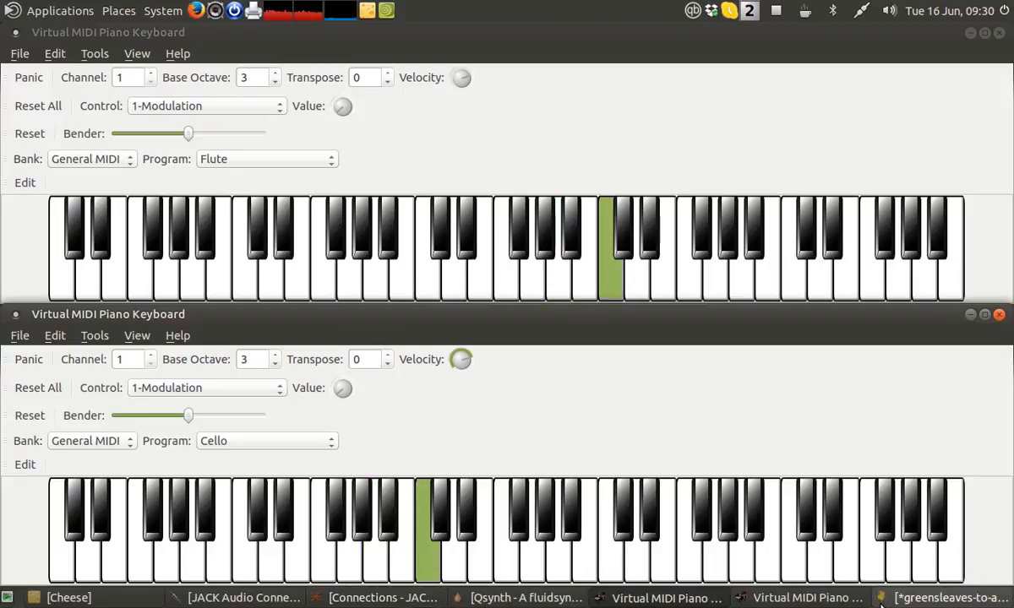
Switch back to Rosegarden and close it without saving the modified greensleeves-to-a-ground.mid.
left_click(946, 598)
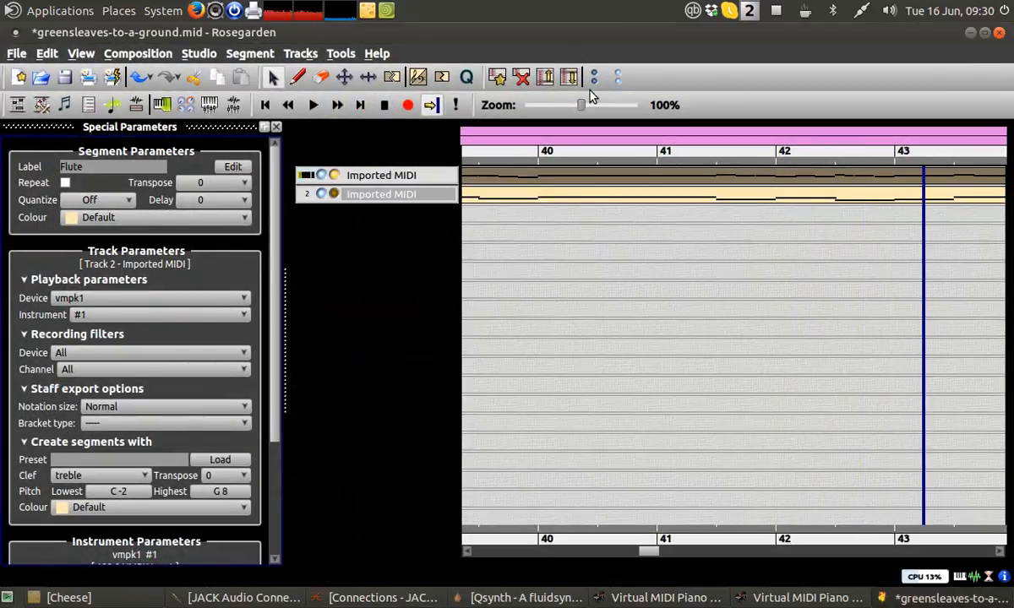
left_click(999, 34)
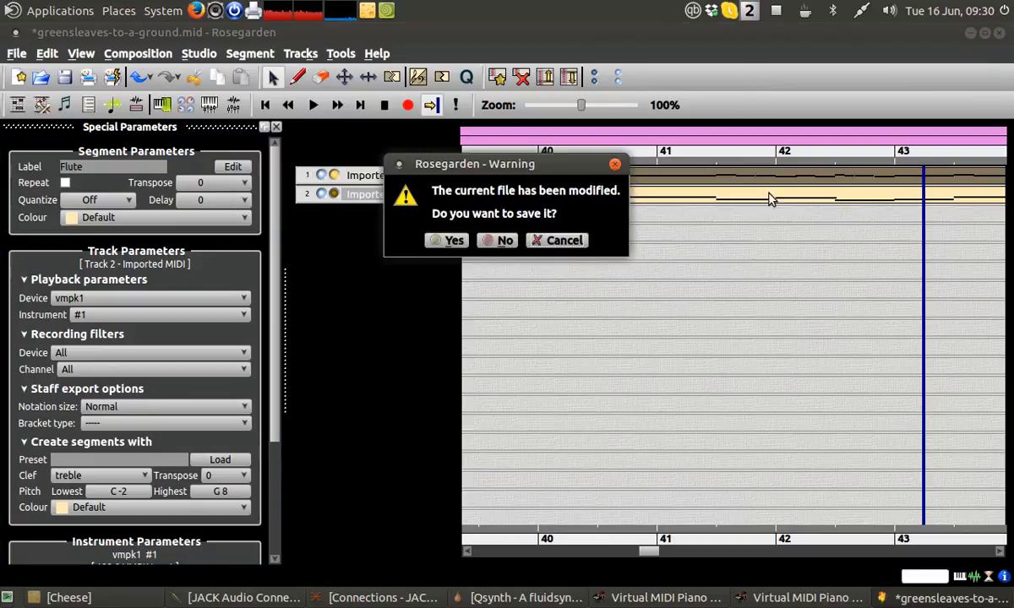
left_click(495, 241)
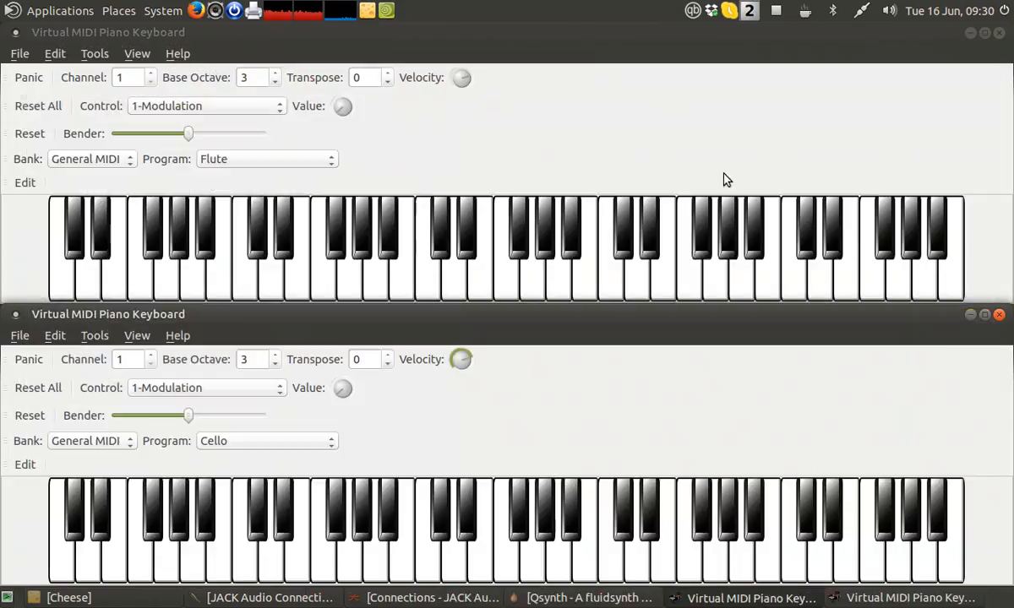
Shut down the remaining audio setup: both VMPK keyboards, Qsynth, the Connections window and the JACK control.
left_click(998, 32)
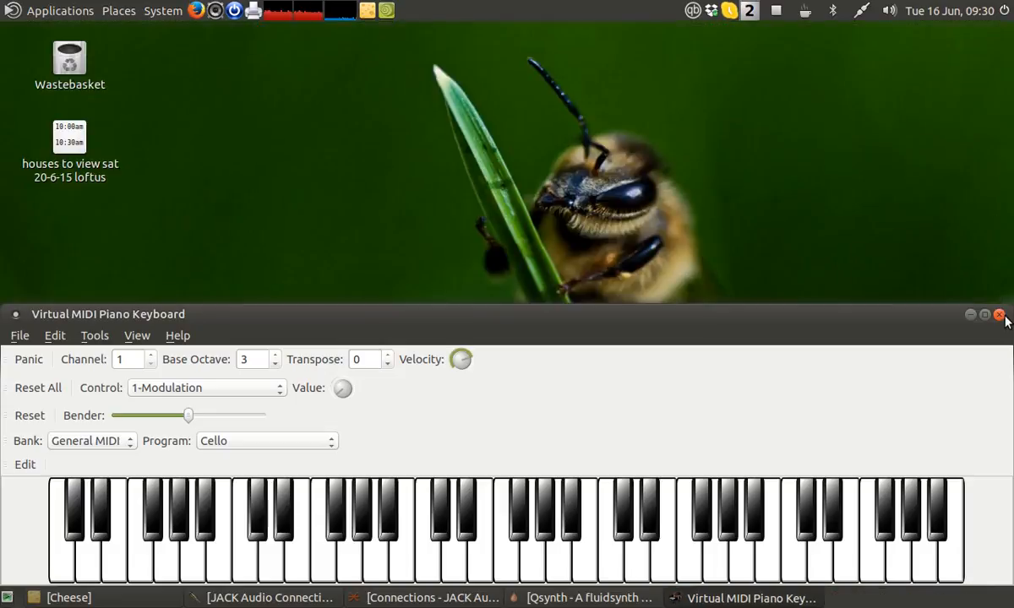
left_click(997, 316)
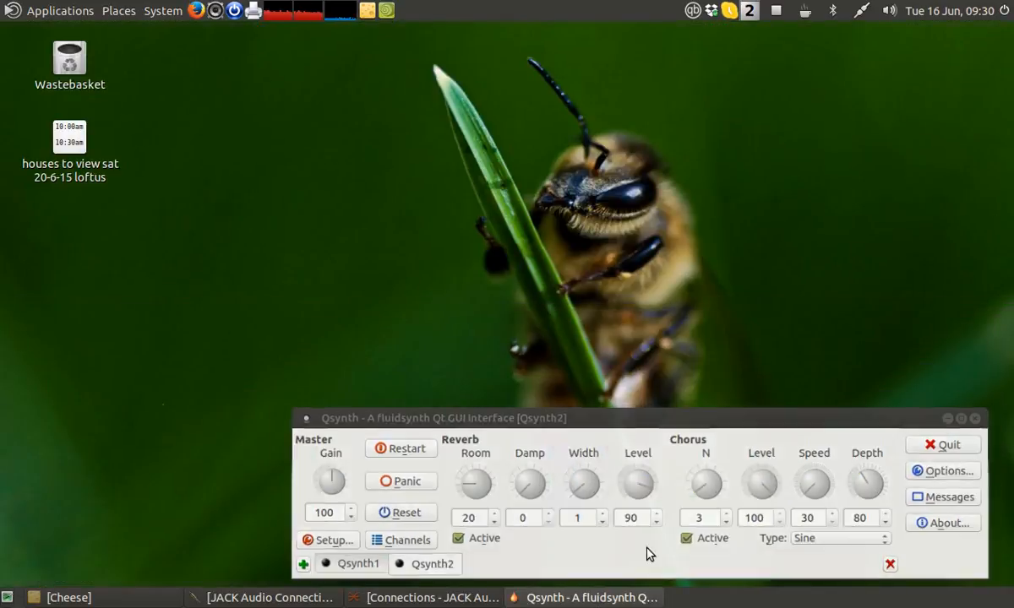
left_click(959, 444)
left_click(690, 499)
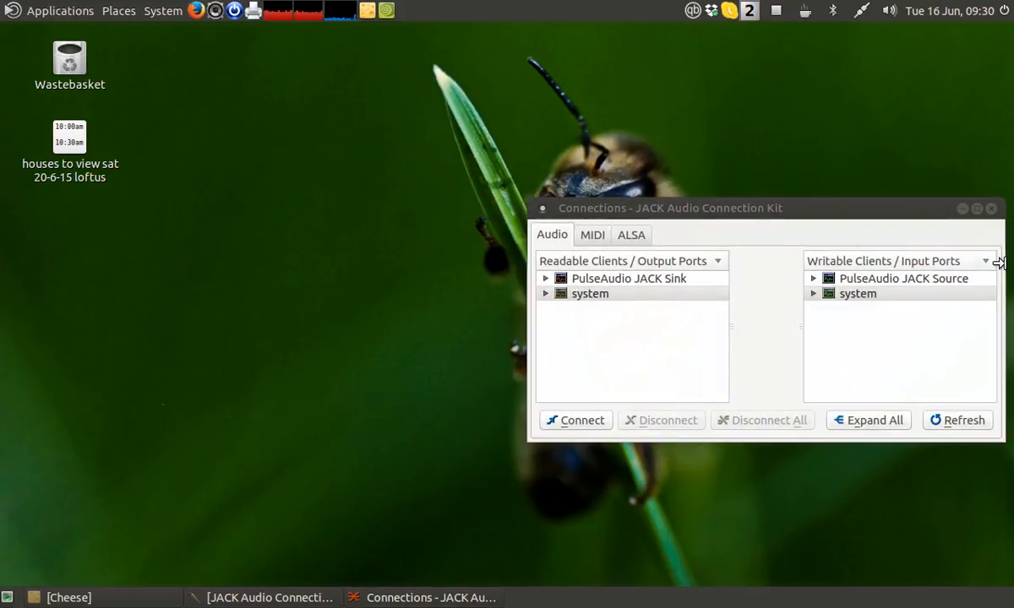
left_click(992, 209)
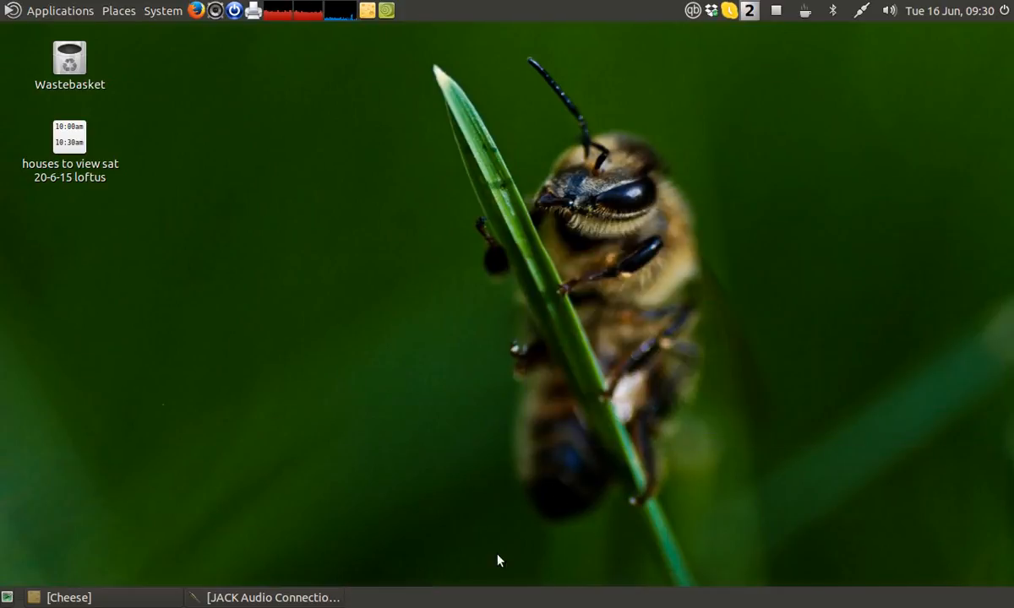
left_click(233, 600)
left_click(960, 77)
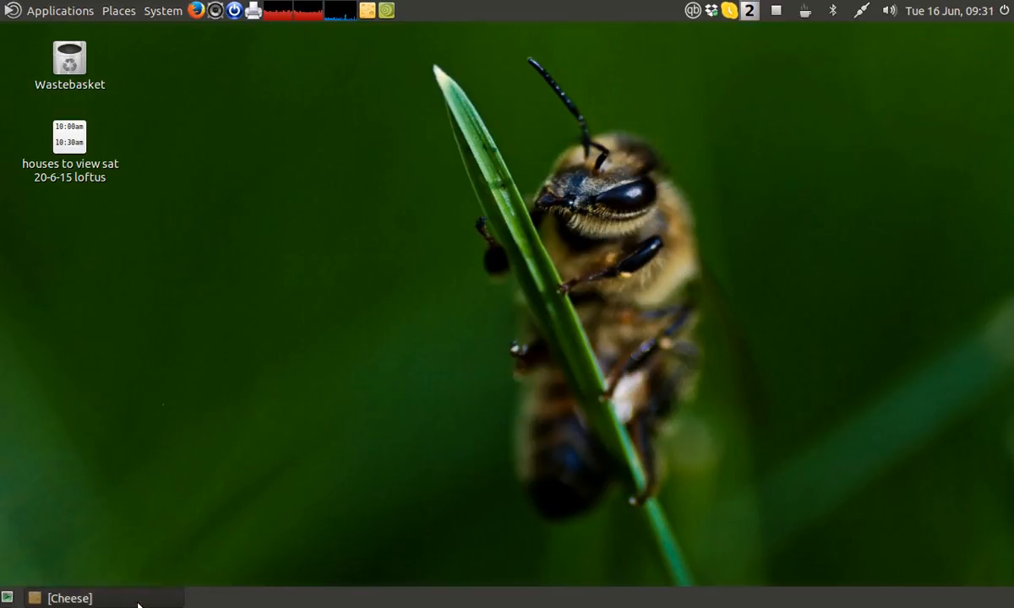
Restore the Cheese webcam window and enlarge it to fill most of the desktop's height.
left_click(84, 598)
left_click_drag(597, 335, 446, 293)
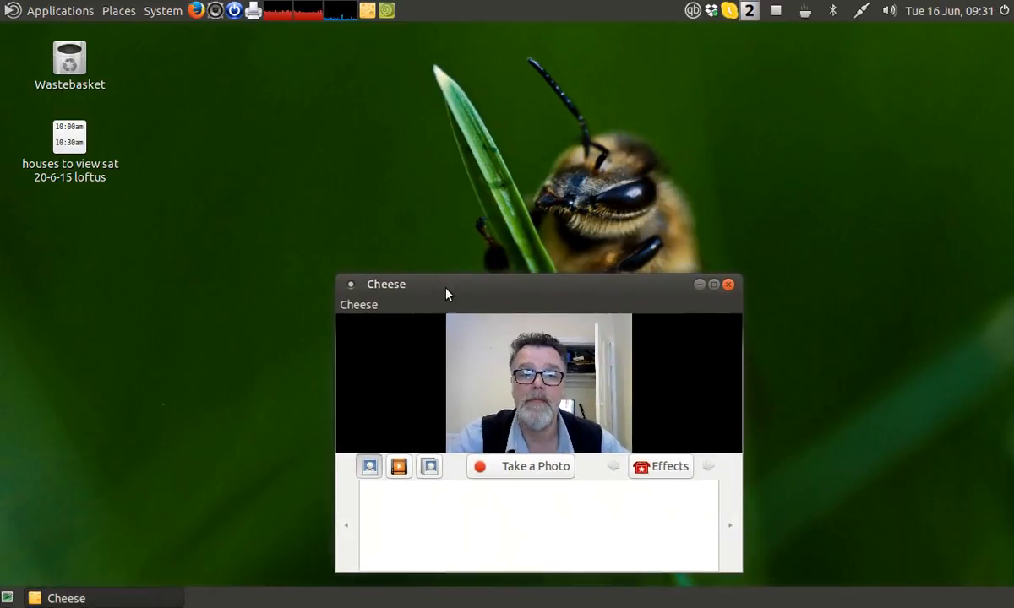
left_click_drag(334, 281, 277, 83)
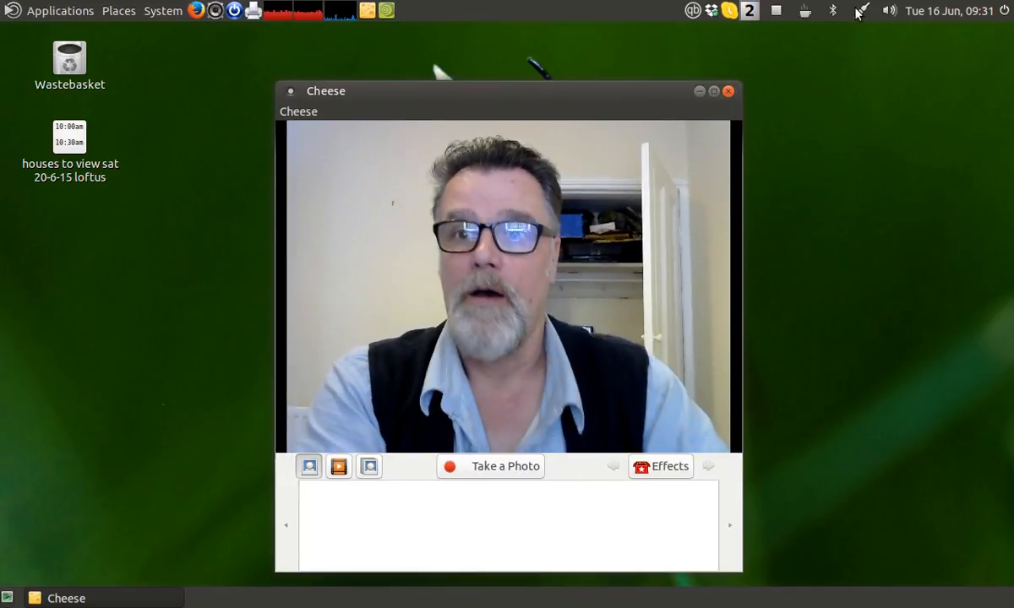
left_click(779, 17)
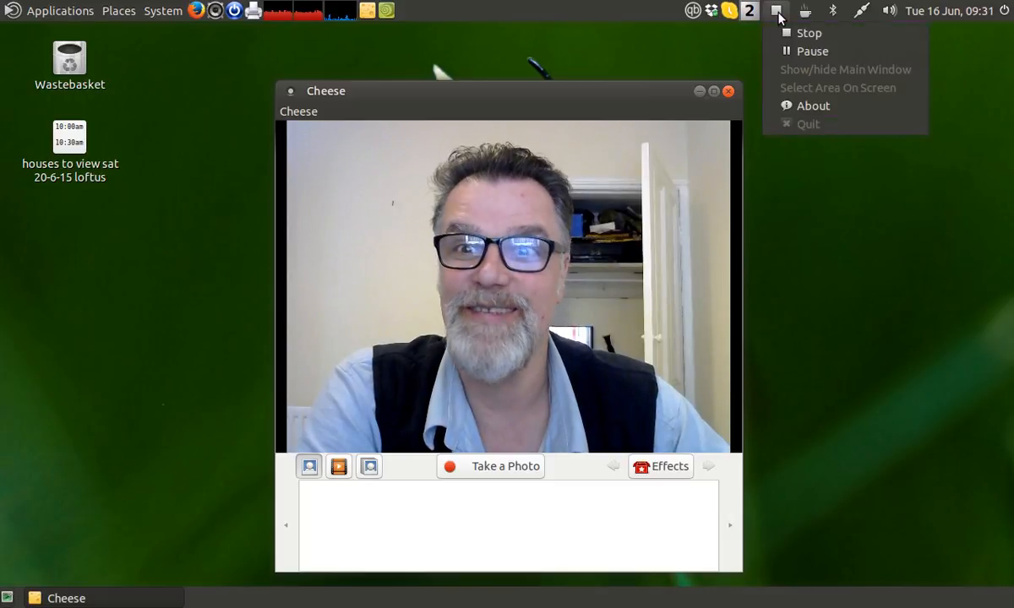